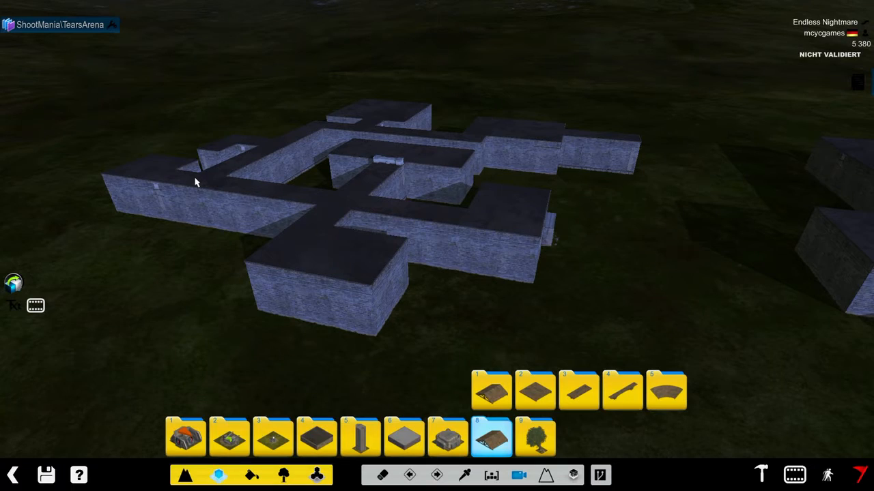
- Examine the stone building complex on the map from several angles and distances
scroll(321, 232, up, 6)
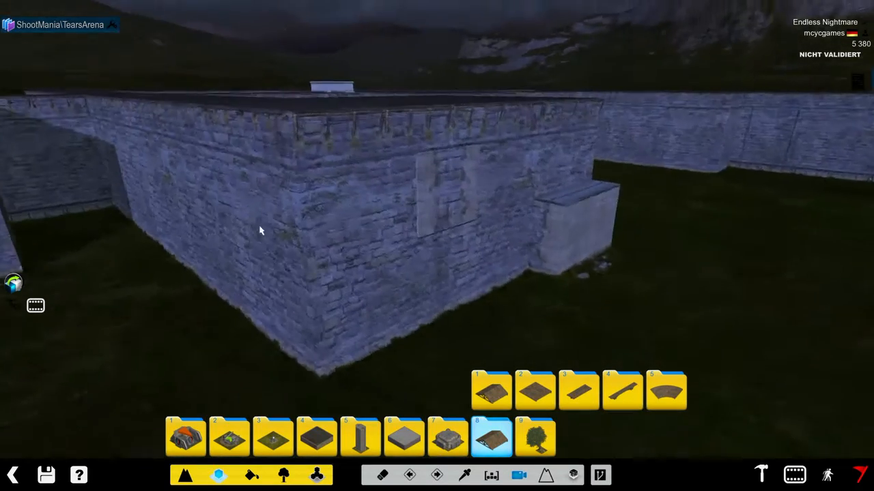
right_drag(260, 231, 76, 232)
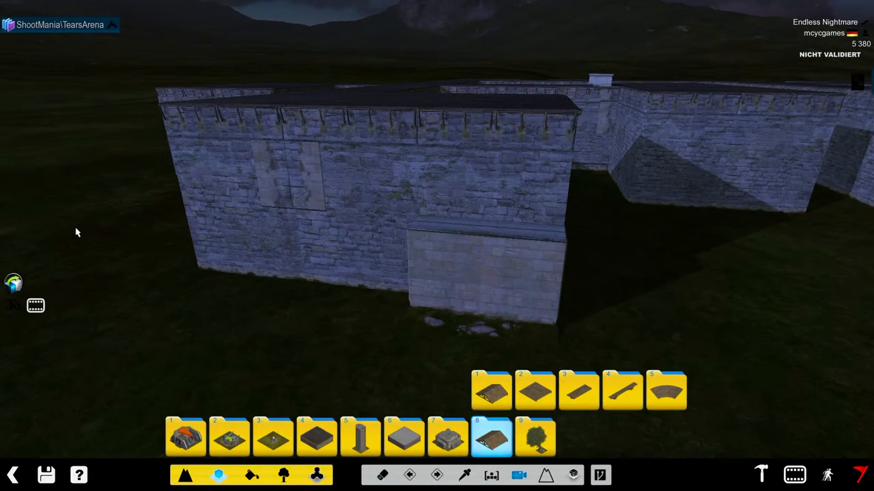
right_drag(69, 145, 472, 158)
scroll(472, 157, down, 4)
right_drag(243, 242, 642, 207)
scroll(634, 208, down, 4)
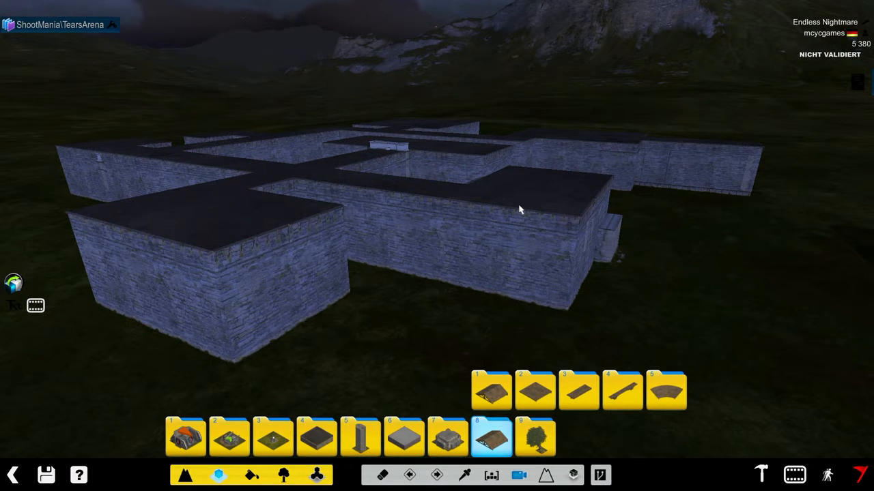
drag(382, 137, 423, 130)
right_drag(423, 131, 521, 110)
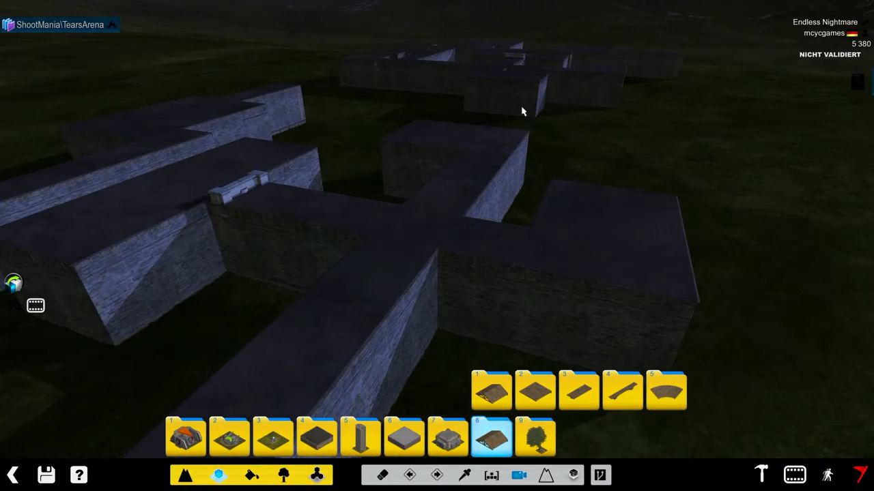
right_drag(375, 254, 543, 184)
scroll(409, 226, up, 2)
scroll(339, 178, up, 3)
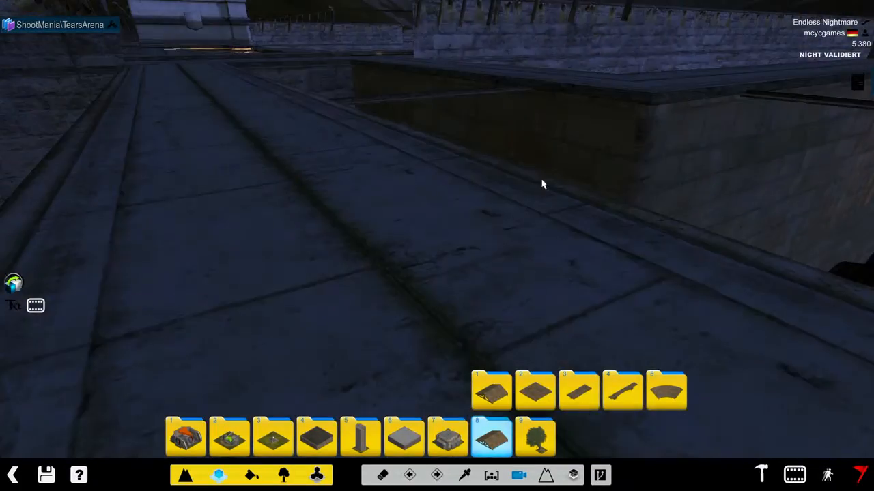
scroll(232, 168, down, 3)
right_drag(231, 169, 528, 150)
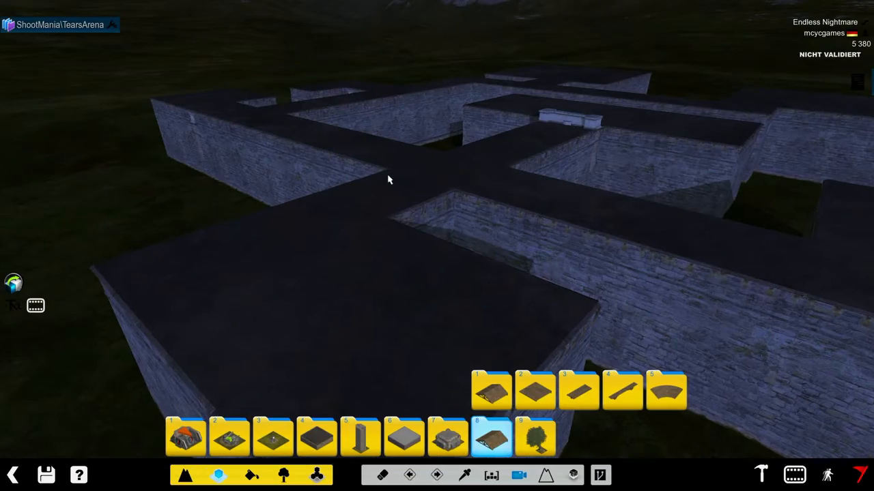
right_drag(388, 178, 515, 201)
scroll(397, 175, down, 3)
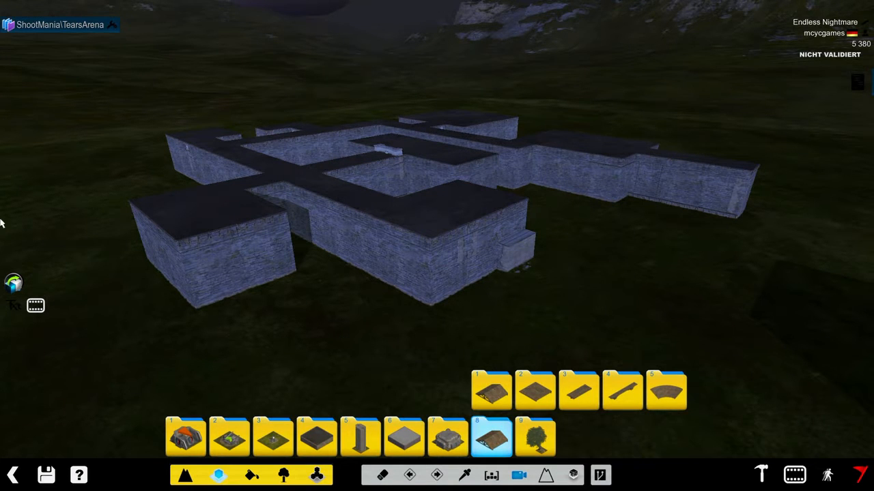
scroll(1, 340, up, 3)
scroll(1, 334, down, 3)
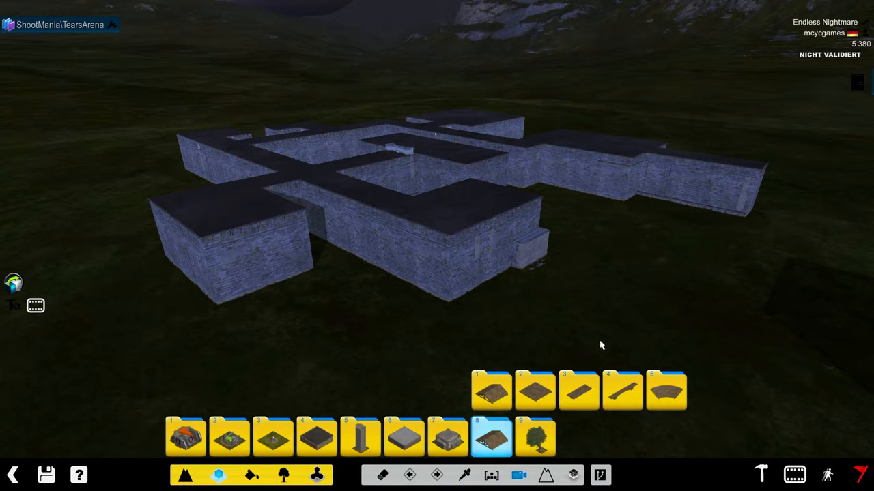
- Activate the EventManager plugin in plugin mode and return to block mode
click(591, 386)
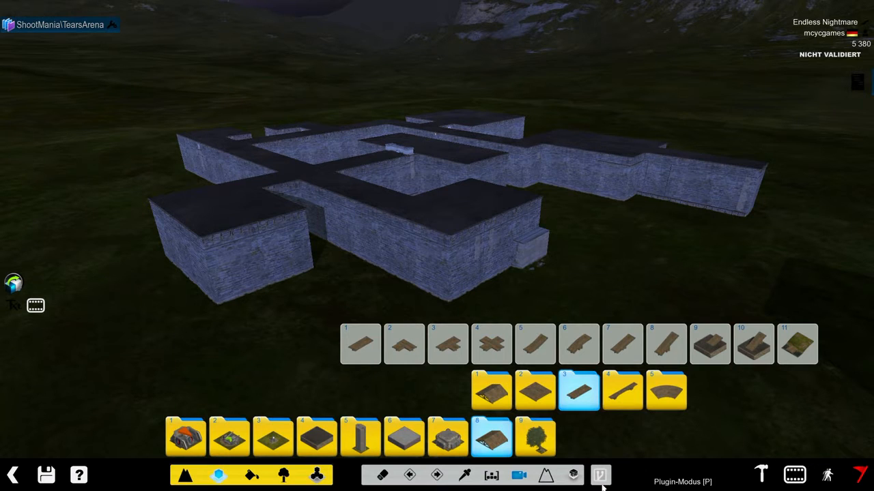
click(600, 477)
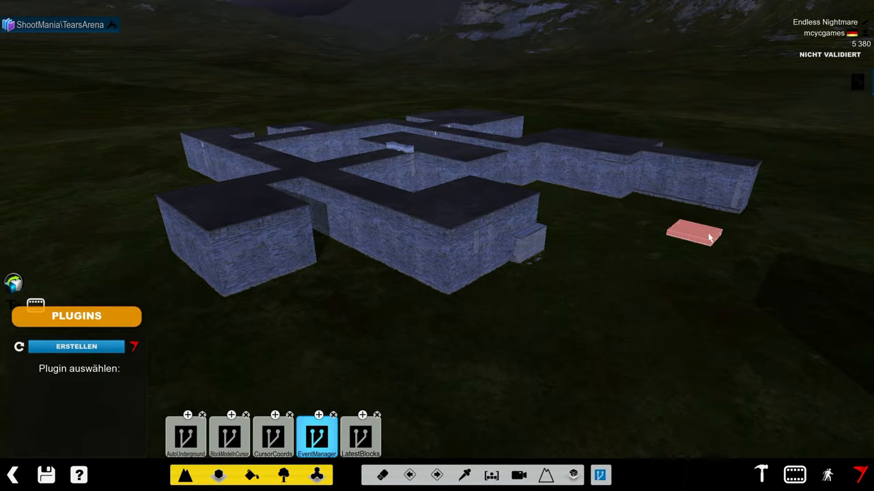
click(322, 445)
click(316, 437)
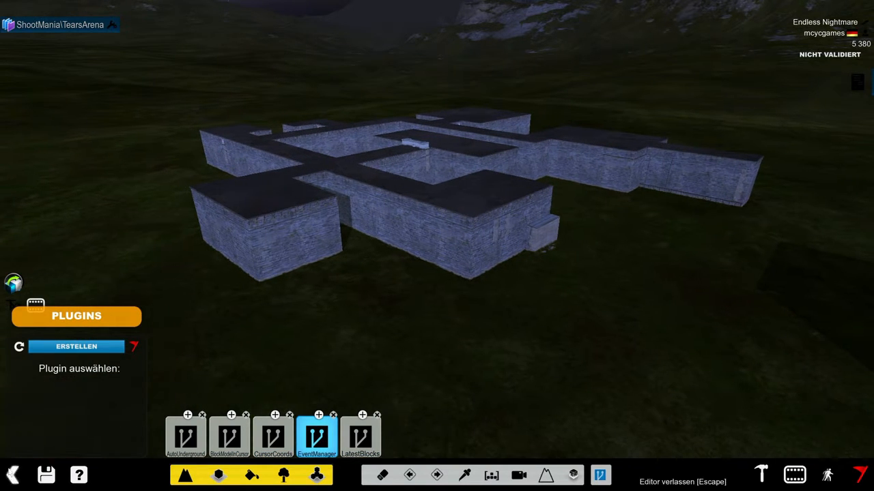
click(219, 473)
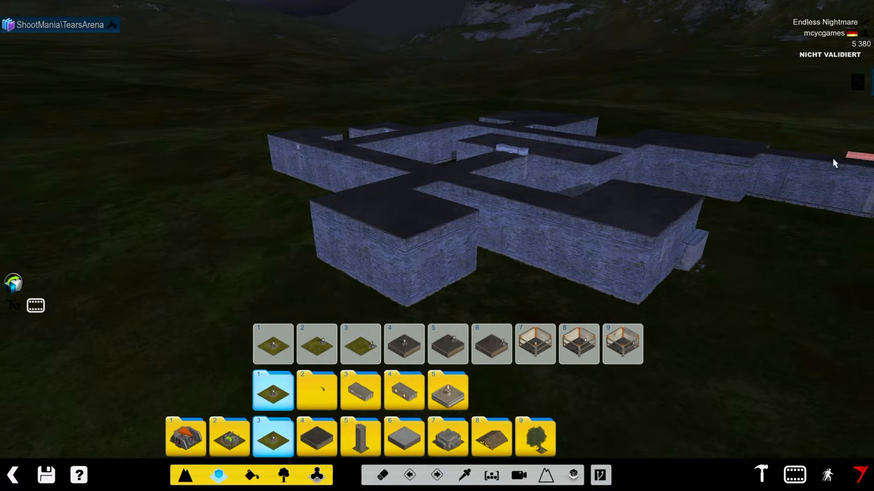
- Open the Event Manager, add a new script and select it
click(36, 305)
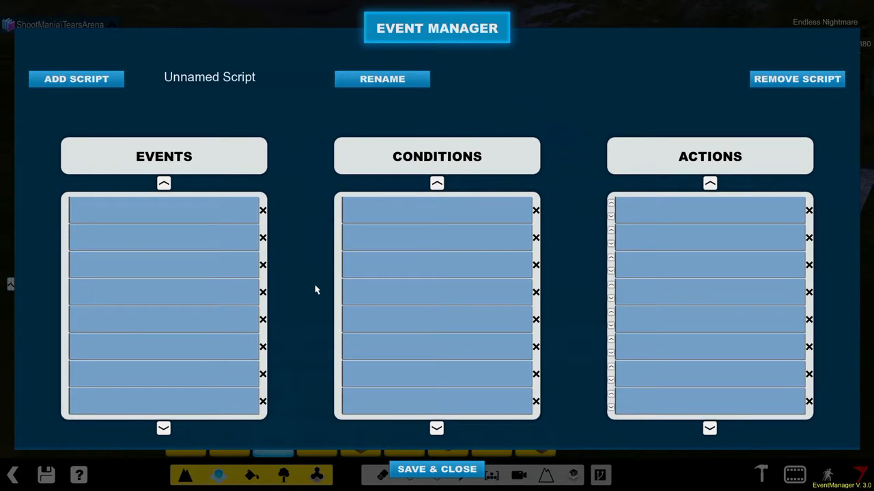
click(76, 82)
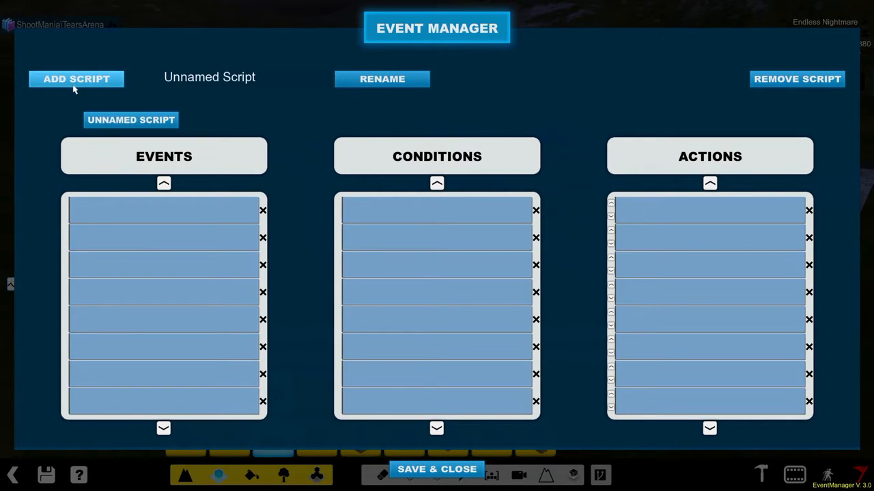
click(131, 120)
- Rename the unnamed script as Spawn
click(269, 86)
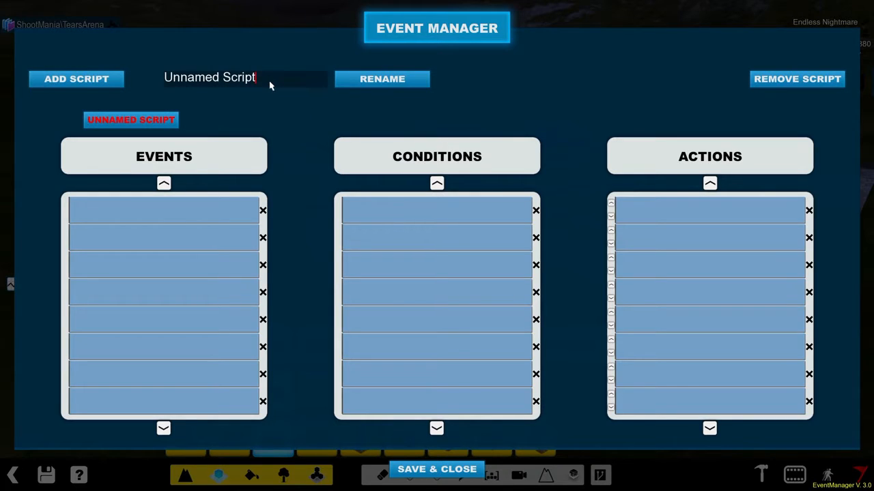
key(BackSpace)
key(BackSpace)
key(BackSpace)
key(BackSpace)
key(BackSpace)
key(BackSpace)
key(BackSpace)
key(BackSpace)
key(BackSpace)
key(BackSpace)
key(BackSpace)
key(BackSpace)
key(BackSpace)
key(BackSpace)
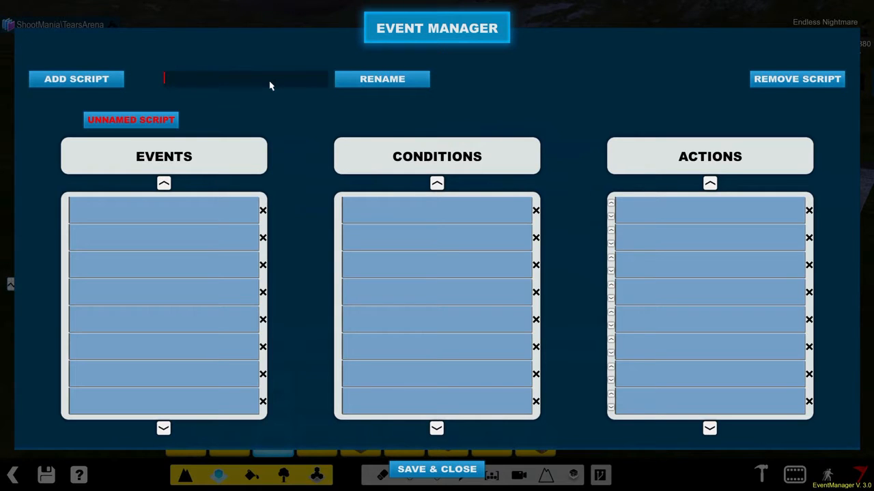
text(Spawn)
key(Return)
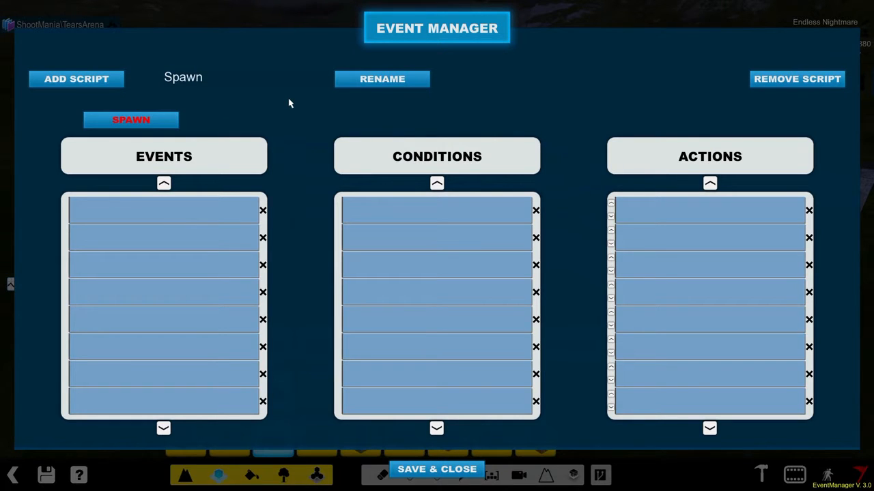
click(260, 87)
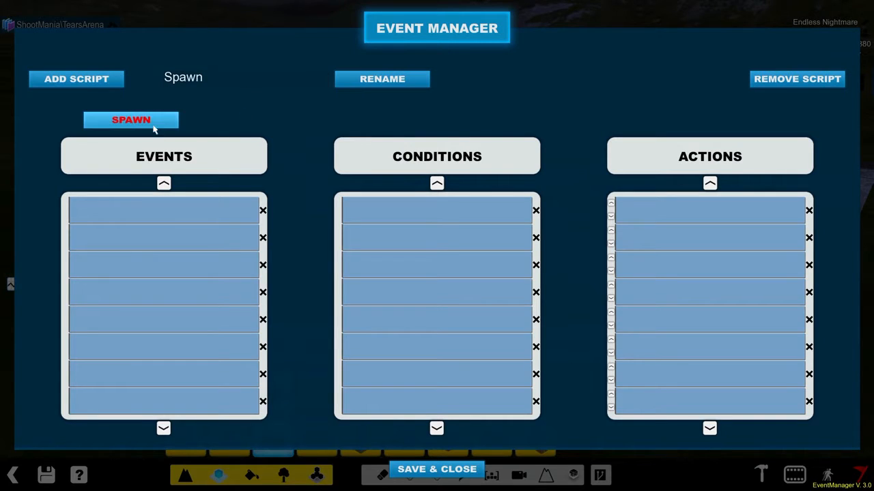
- Add a Player Spawned event to the Spawn script, leaving its Bot value empty
click(145, 205)
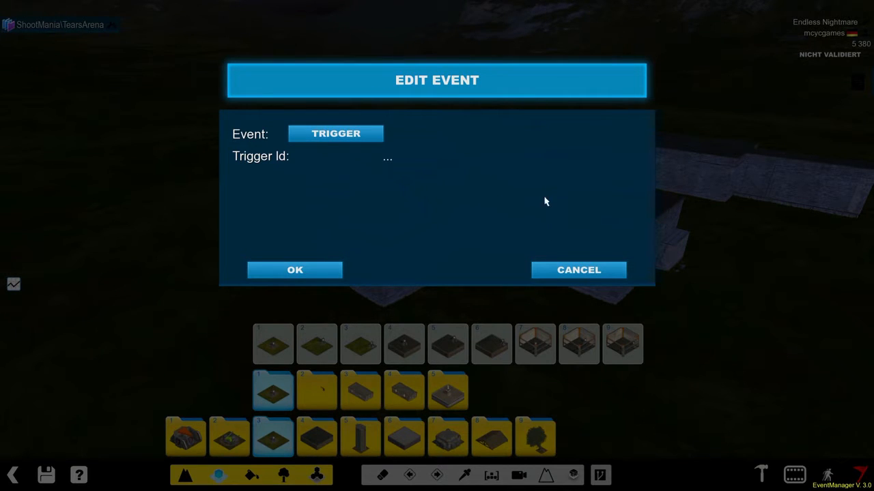
click(325, 140)
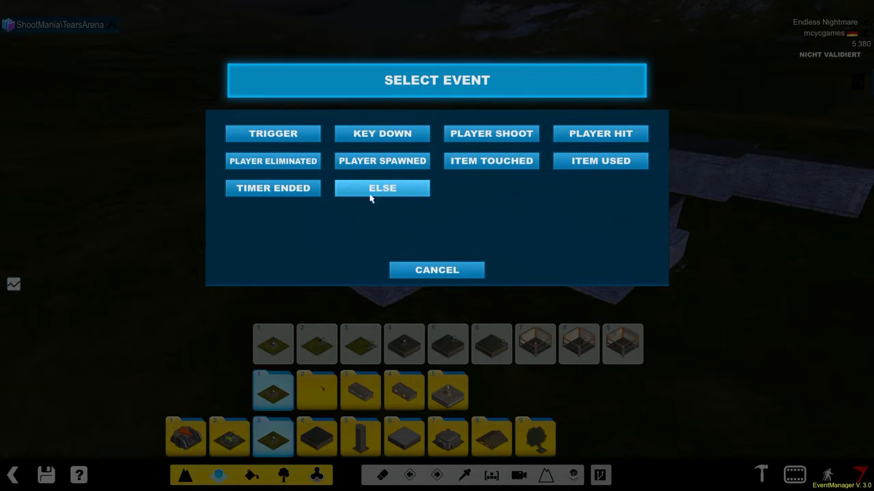
click(409, 187)
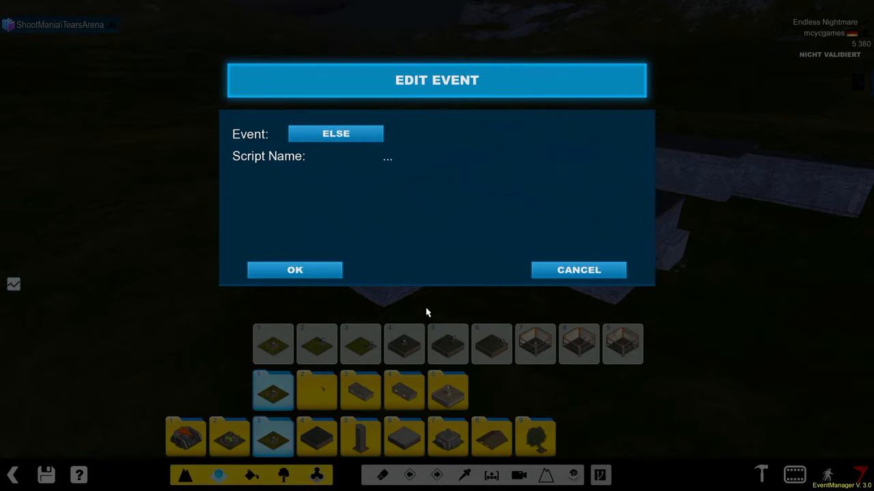
click(365, 140)
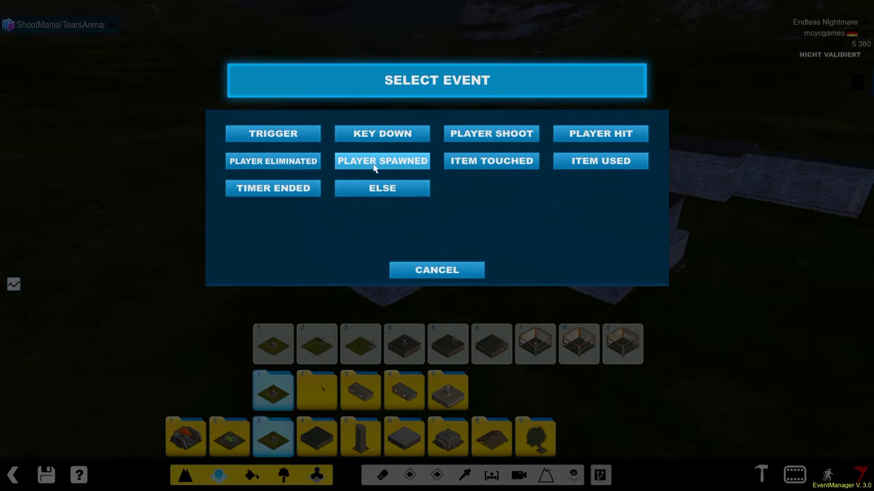
click(374, 165)
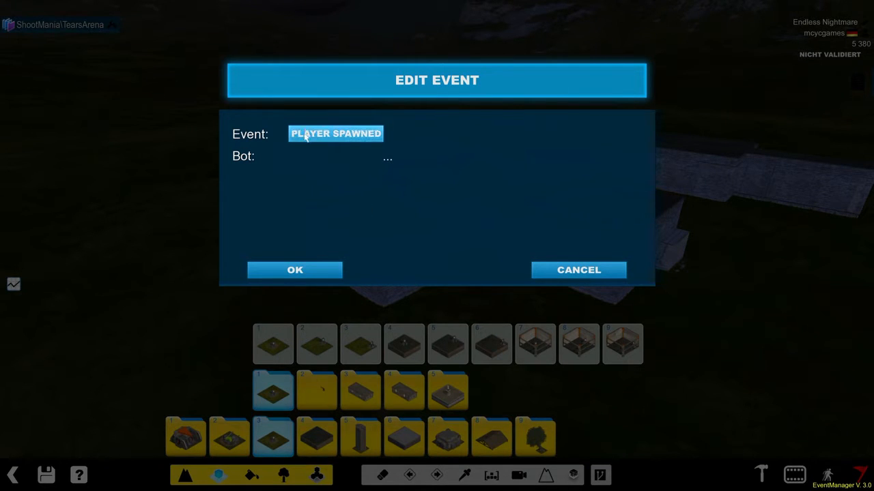
click(387, 160)
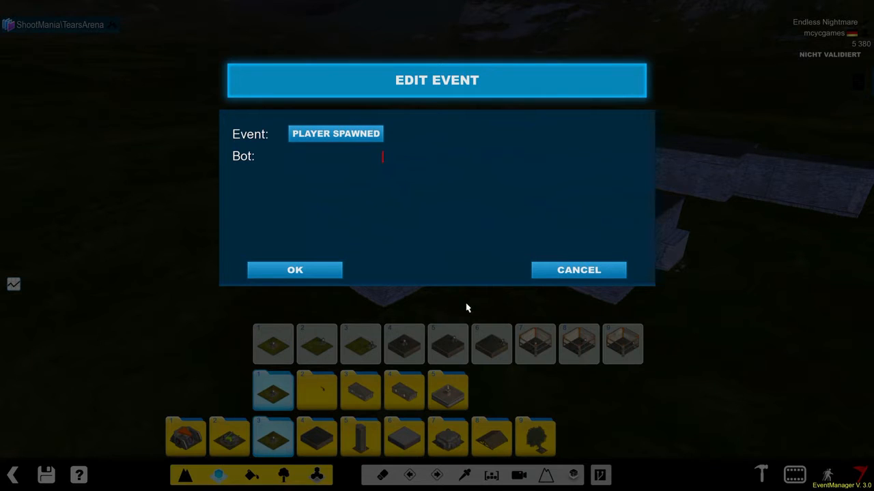
click(442, 311)
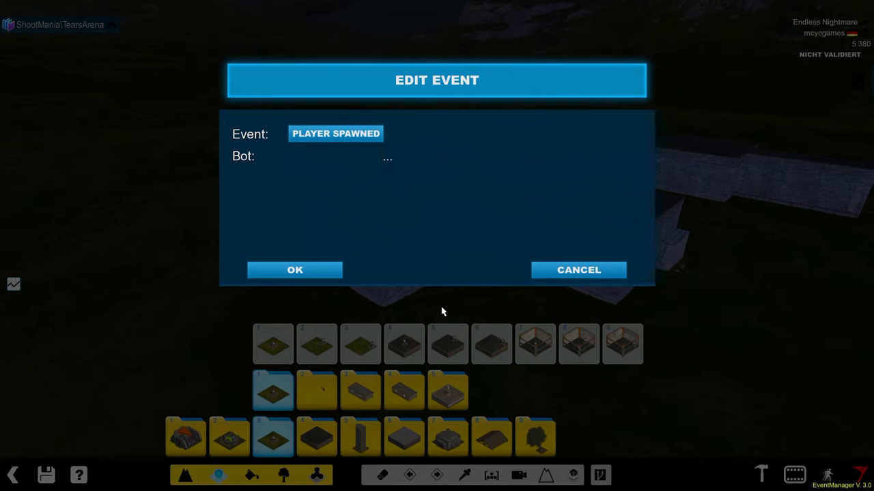
click(314, 271)
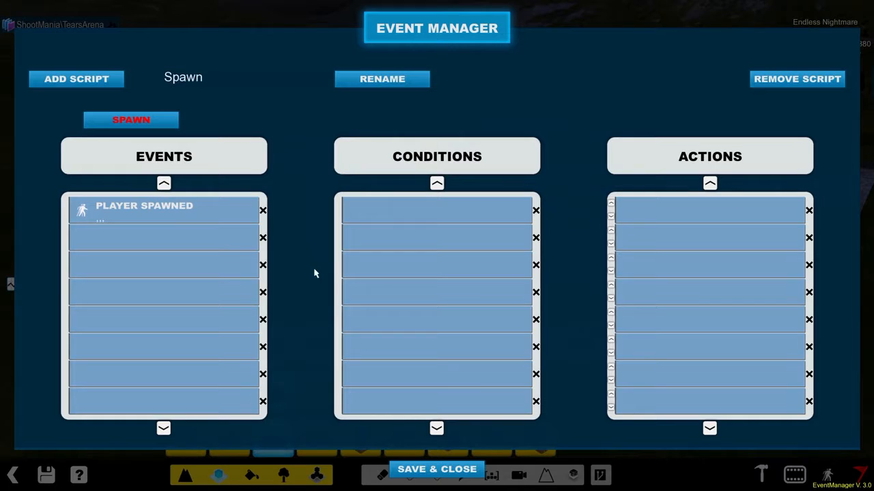
- Examine the condition types and comparison fields available for the Spawn script without adding a condition
click(393, 207)
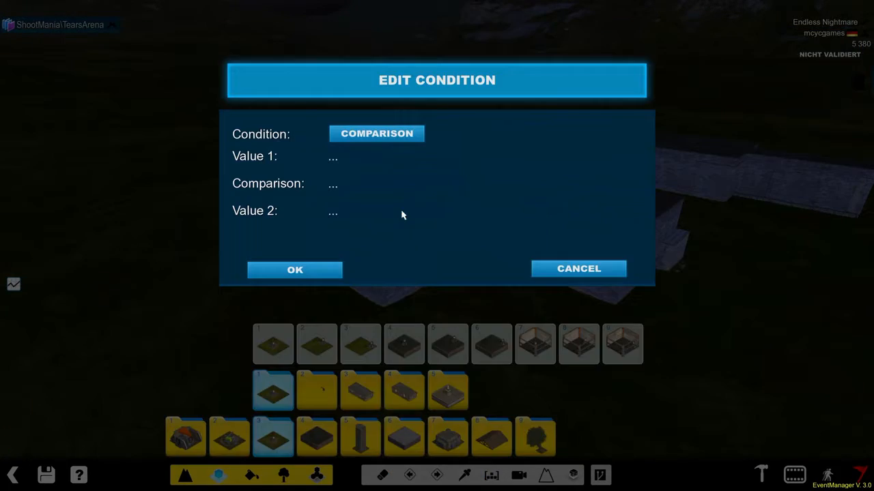
click(391, 133)
click(434, 271)
click(563, 271)
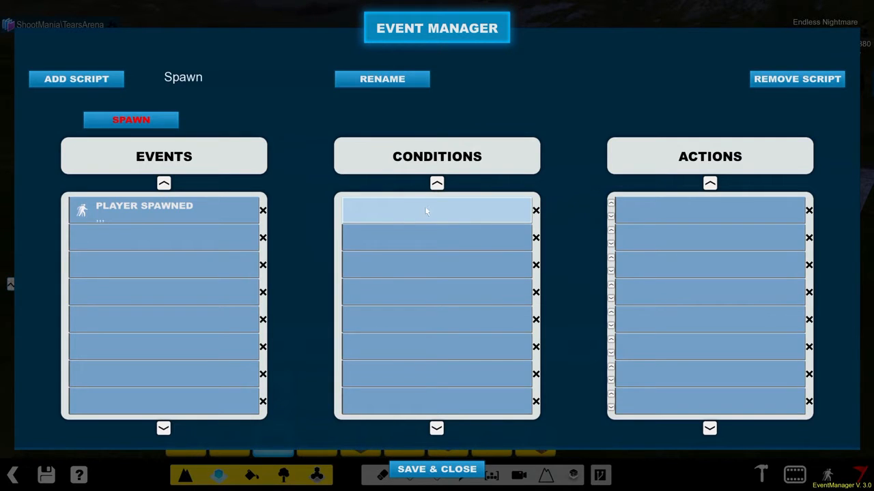
click(425, 212)
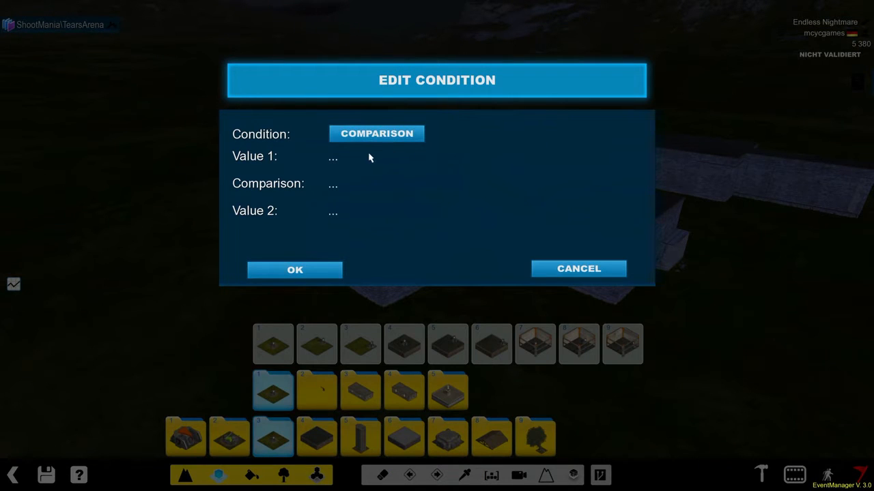
click(343, 161)
click(359, 133)
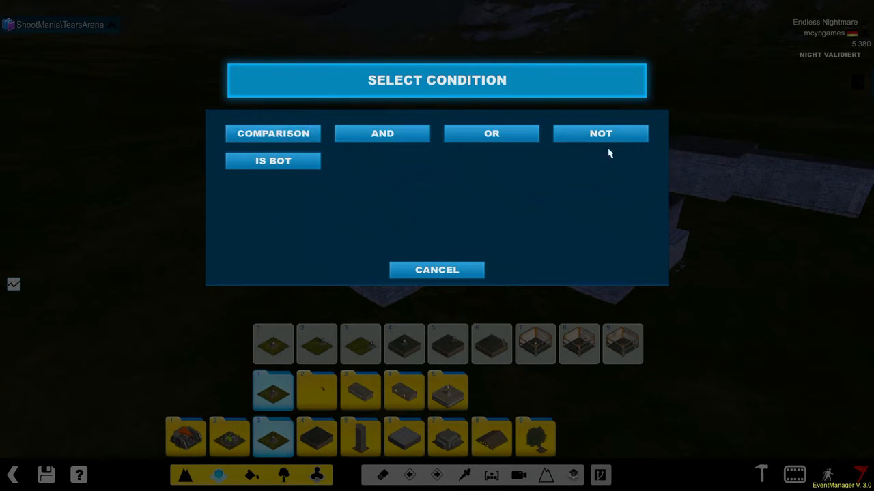
click(417, 273)
click(596, 273)
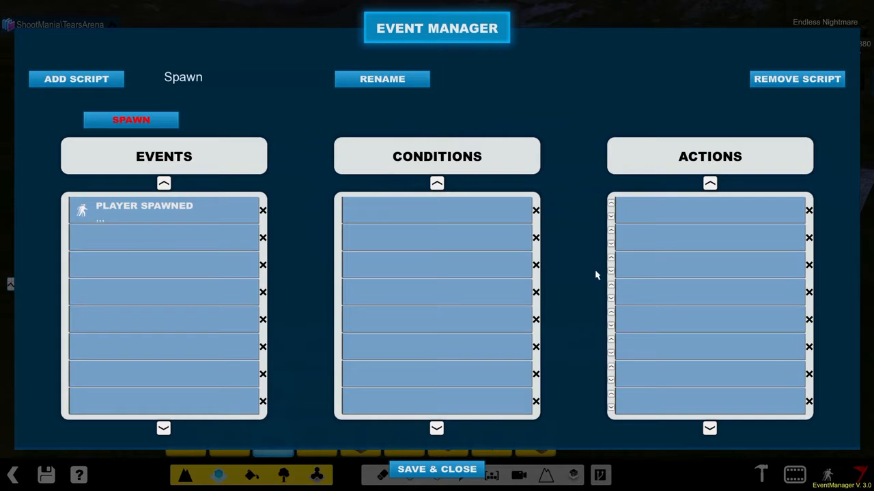
- Add an action to the Spawn script and choose Edit Overlay as its type
click(658, 201)
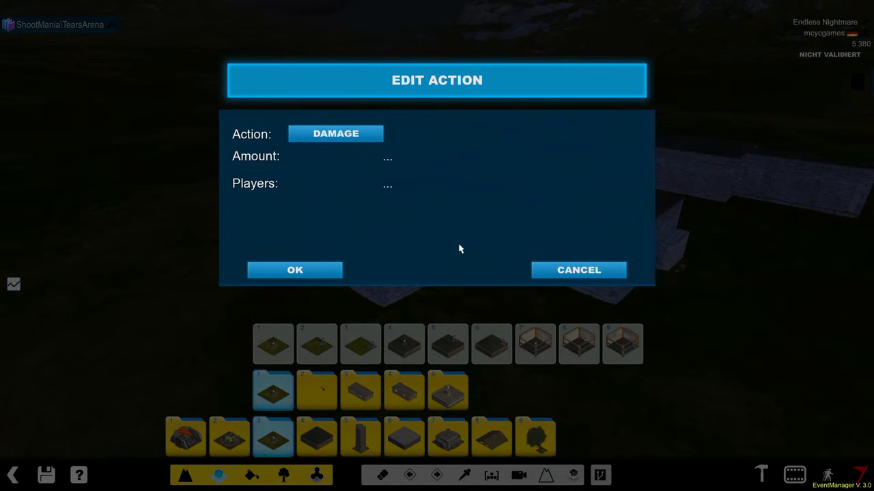
click(335, 133)
click(612, 244)
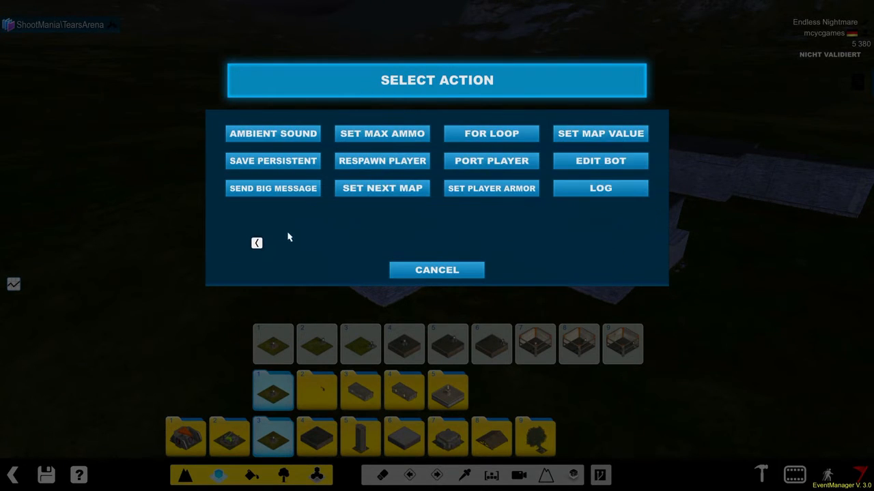
click(258, 243)
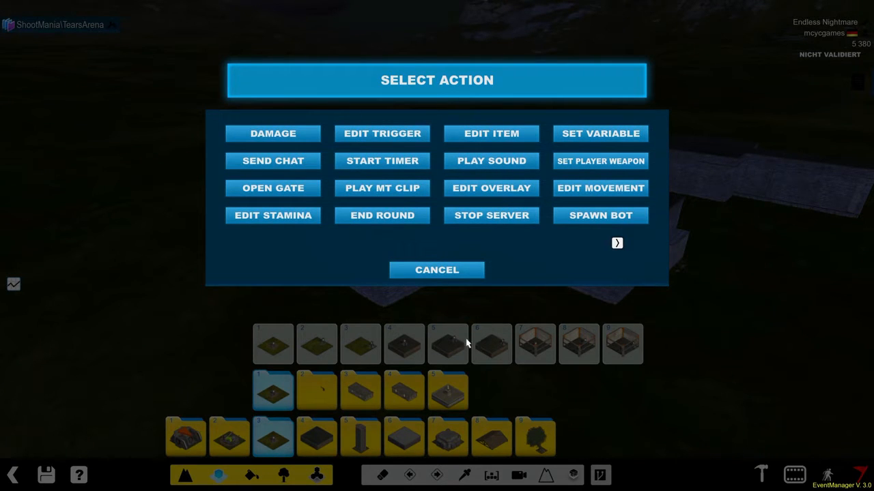
click(501, 196)
- Set the Players value of the Edit Overlay action to %player
click(406, 161)
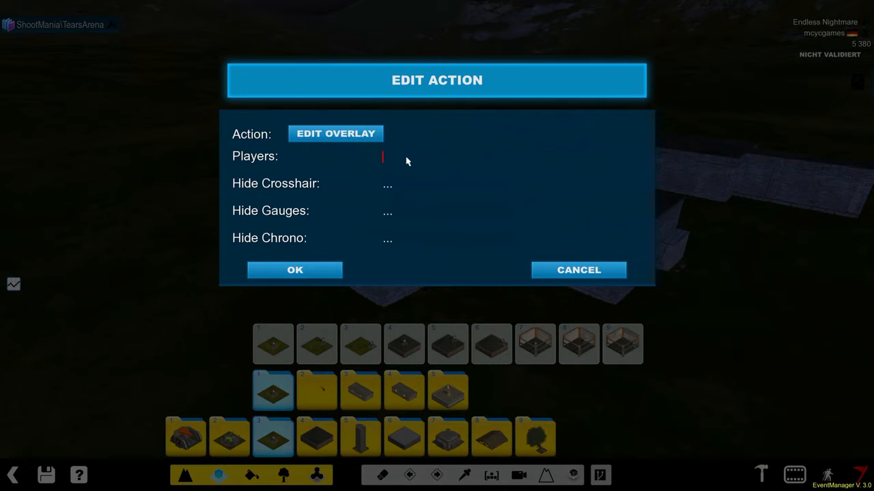
text(%playwer)
key(BackSpace)
key(BackSpace)
key(BackSpace)
text(er)
- Set Hide Crosshair, Hide Gauges and Hide Chrono to 1 in the overlay action, confirm it, and save and close the Event Manager
click(421, 185)
text(41)
key(BackSpace)
key(BackSpace)
click(411, 218)
click(411, 245)
text(12)
key(BackSpace)
click(324, 273)
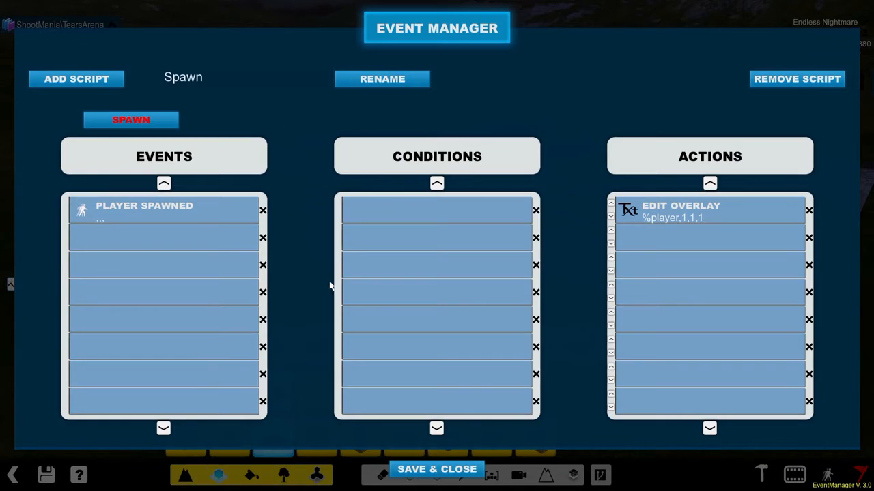
click(425, 469)
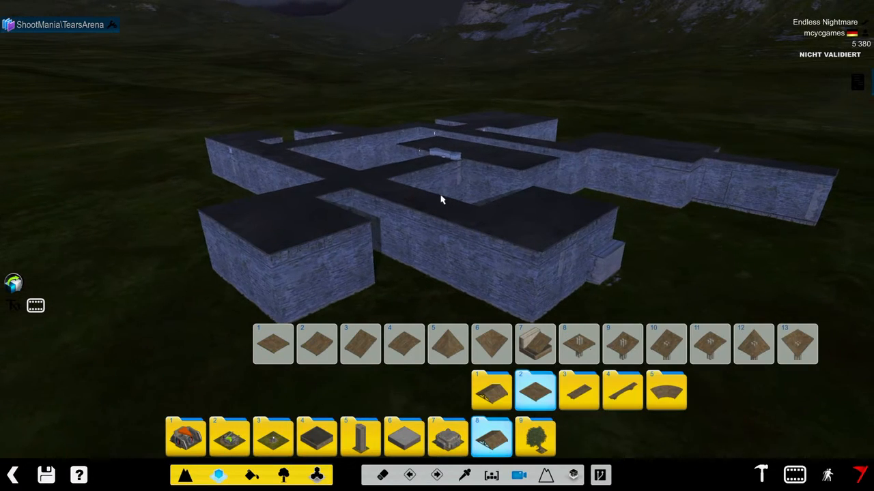
- Open the map's Intro MediaTracker sequence for editing
scroll(442, 200, up, 2)
scroll(458, 199, down, 1)
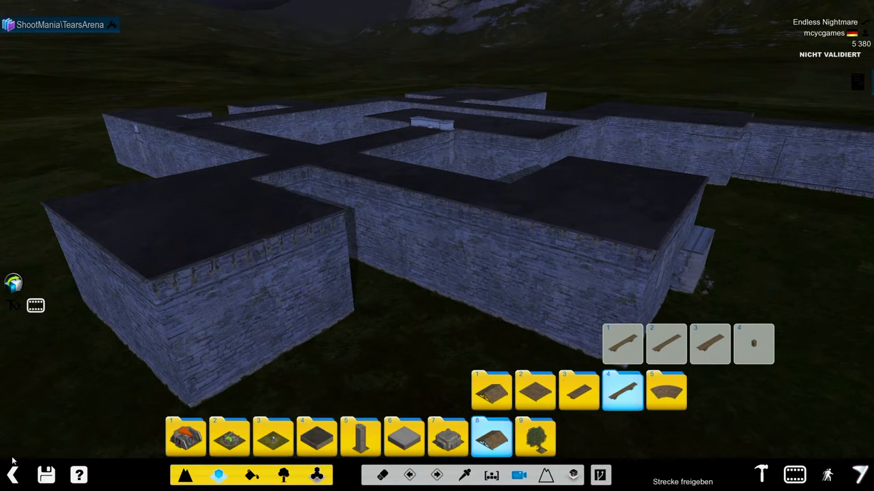
click(794, 474)
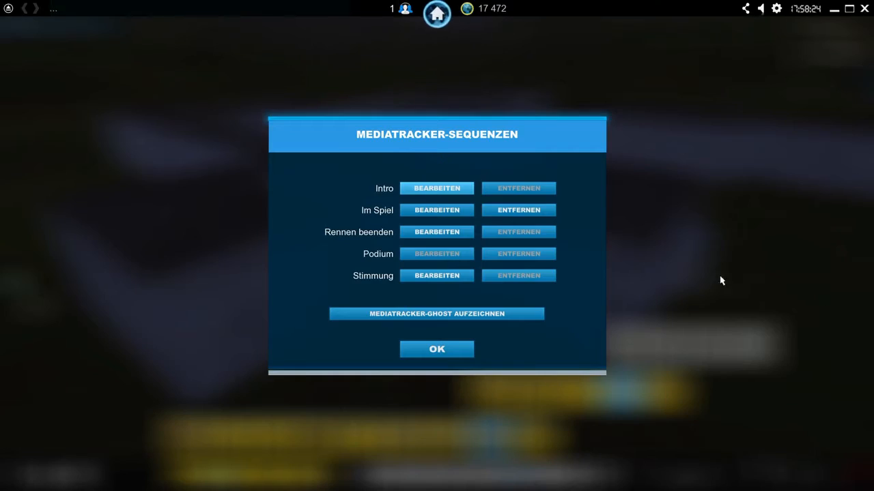
click(429, 190)
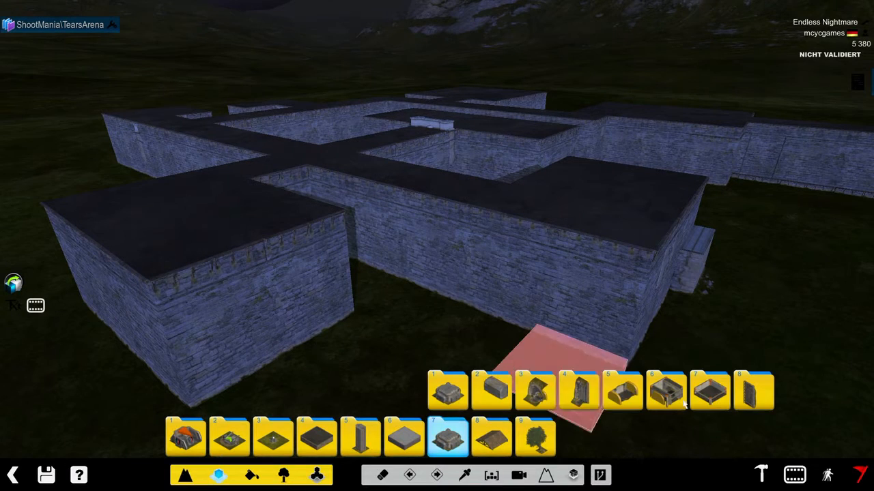
- Remove the Intro MediaTracker sequence and return to the map editor
click(794, 474)
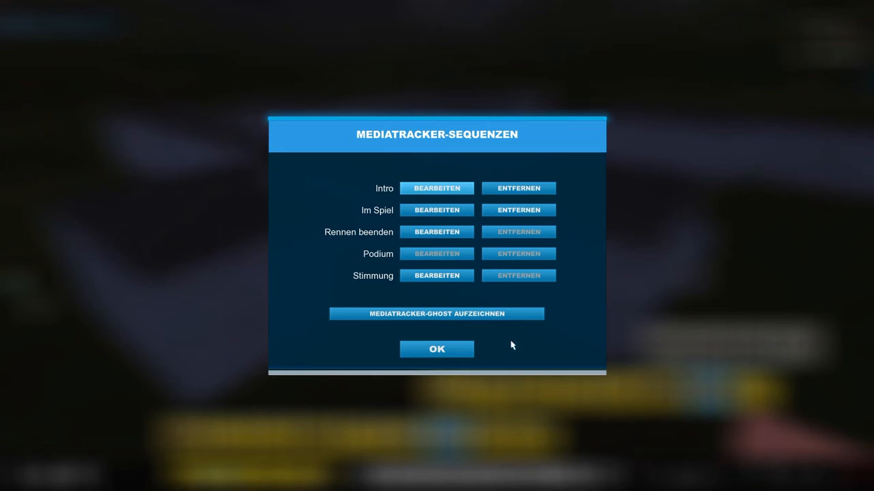
click(519, 188)
click(372, 263)
click(419, 351)
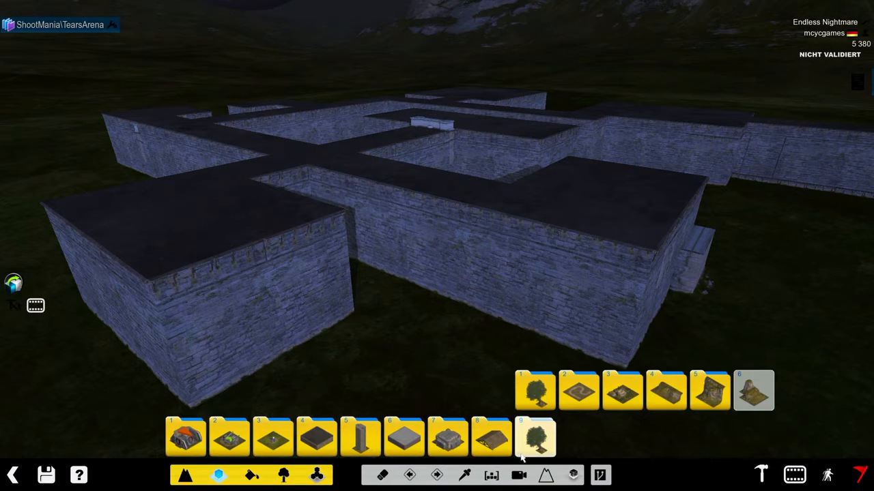
- Place a rotated InvisibleSpawn item from the StormInvisible Spawns folder on the bedroom floor in front of the wardrobe
mouse_move(427, 217)
alt+right_down()
mouse_move(390, 121)
mouse_move(451, 237)
mouse_move(413, 225)
alt+right_up()
alt+scroll(387, 119, up, 6)
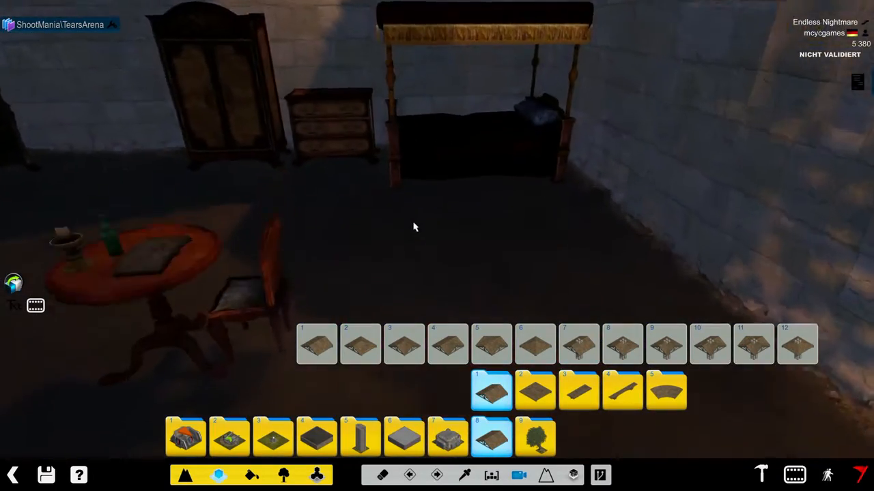
alt+scroll(410, 232, up, 2)
click(284, 475)
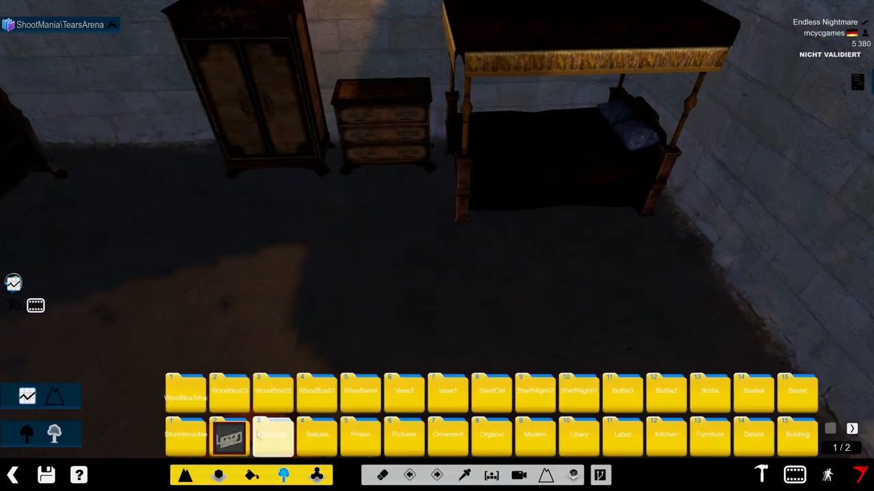
mouse_move(185, 437)
mouse_move(183, 375)
click(185, 352)
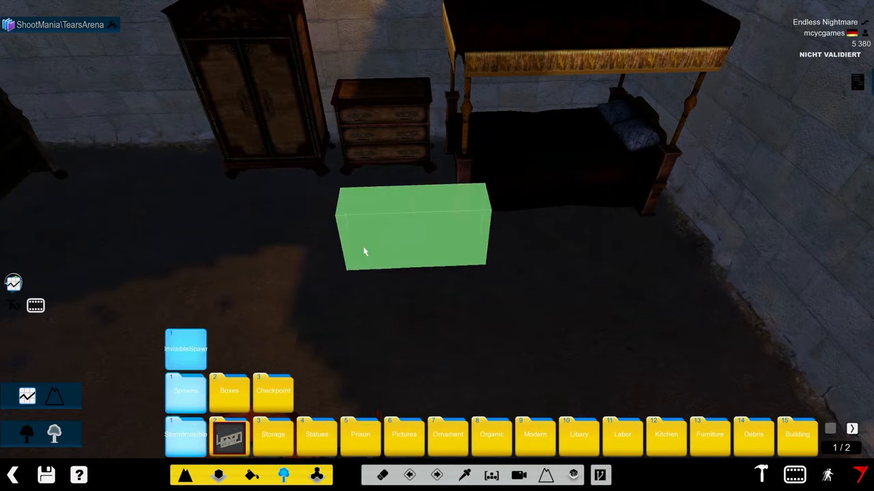
right_click(307, 255)
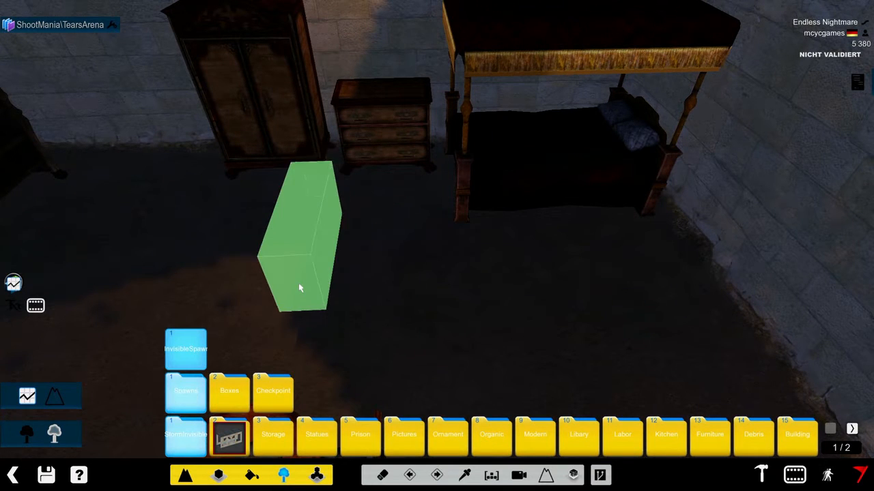
click(318, 237)
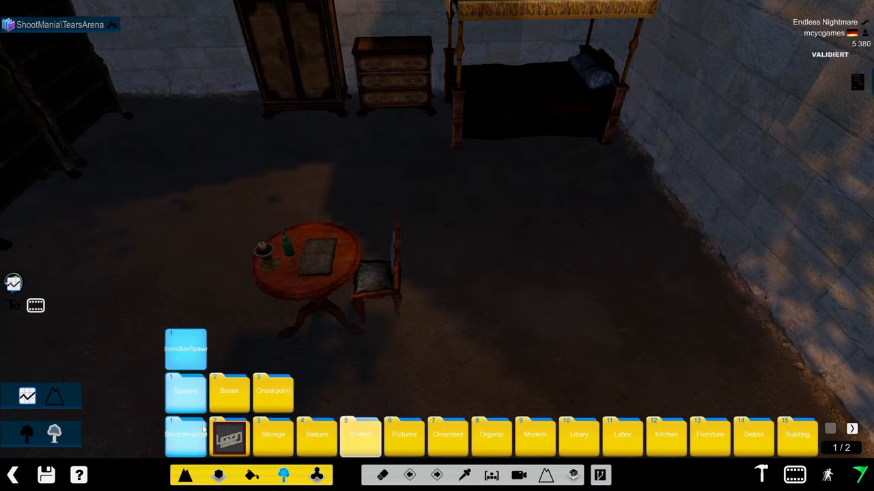
- Test-play the map from the bedroom spawn, moving around and shooting to check the player overlay, and leave the arena
key(F2)
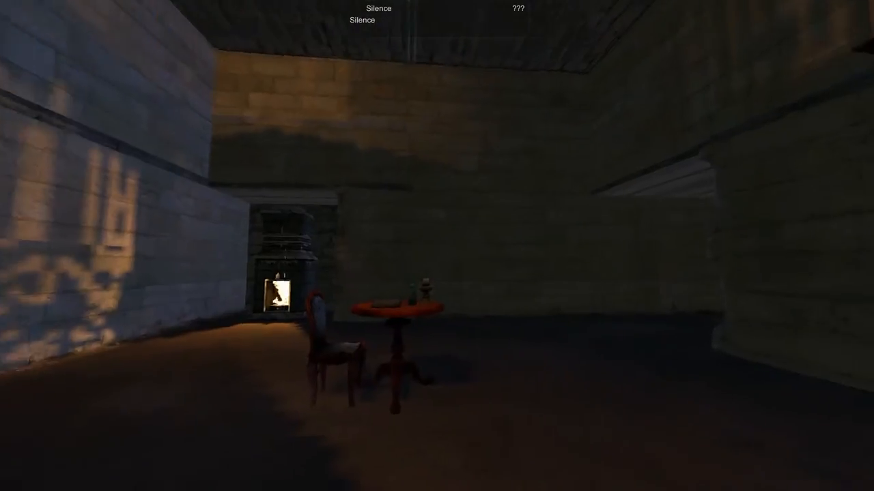
key(w)
click(437, 246)
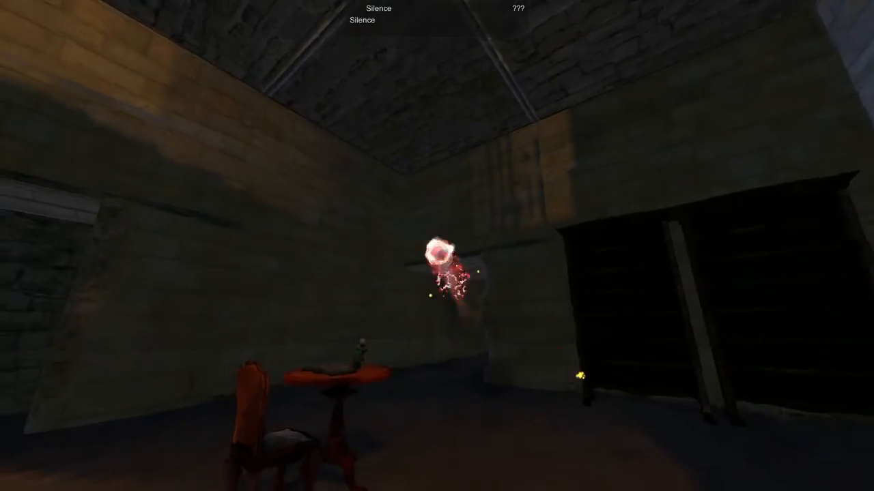
key(space)
key(a)
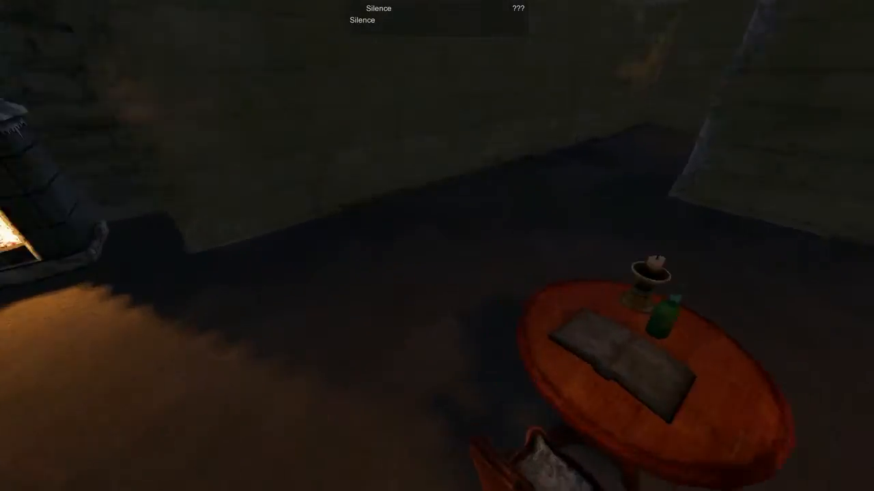
key(space)
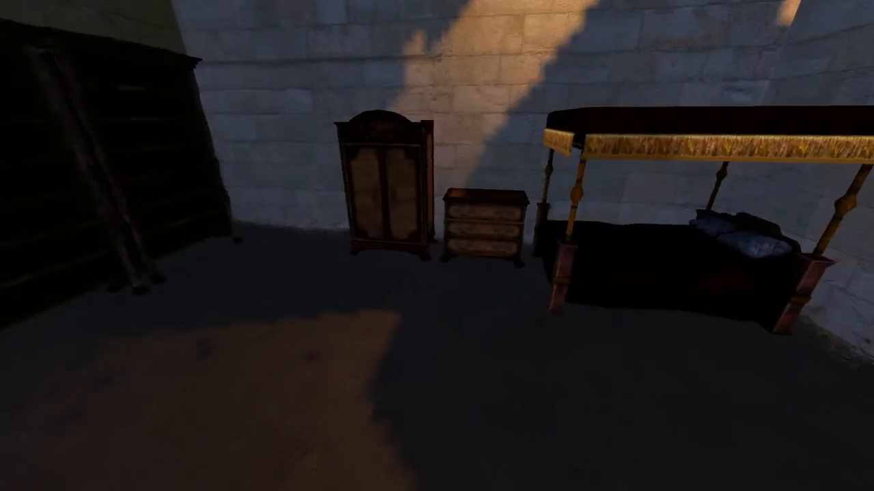
key(w)
key(w)
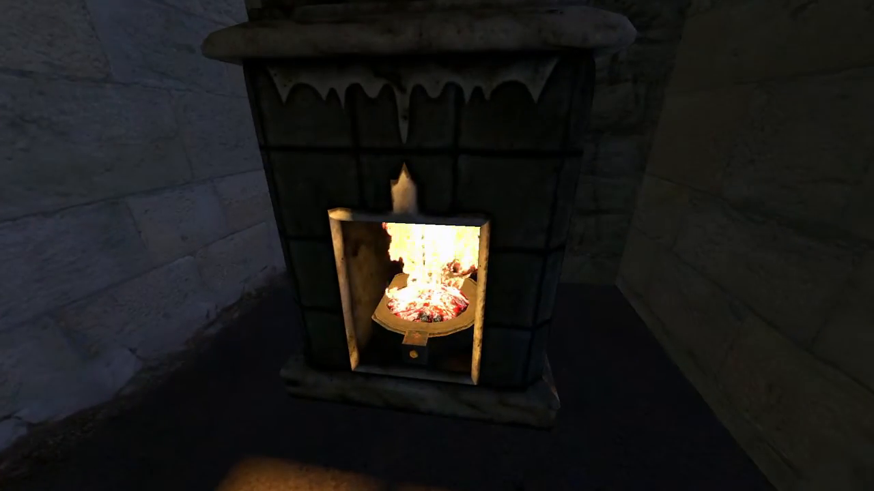
key(w)
key(Escape)
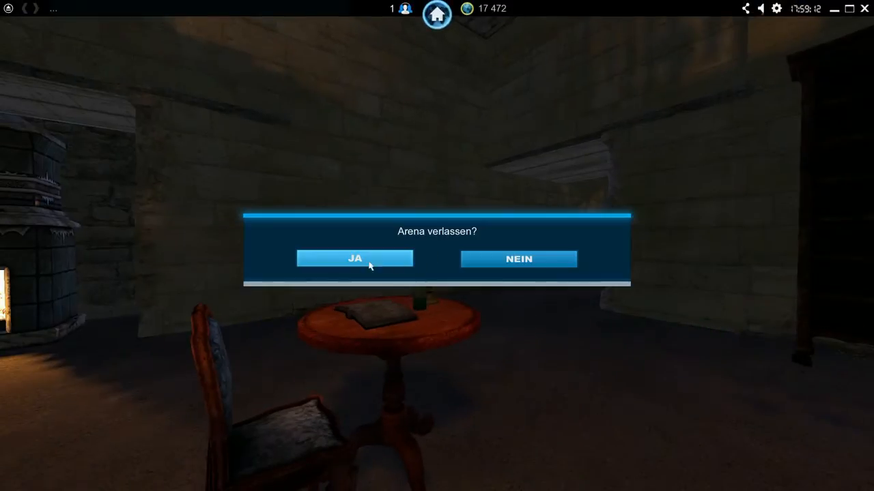
click(371, 259)
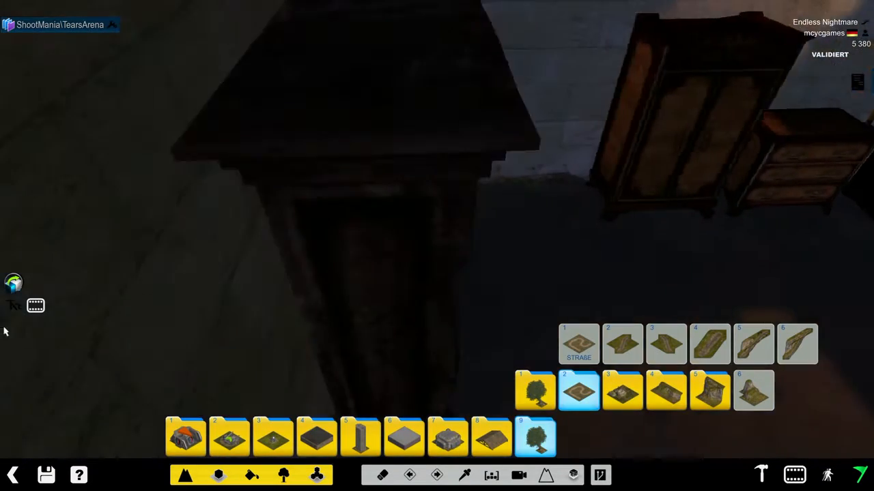
- Reopen the Event Manager, select the Spawn script and add five new unnamed scripts
click(35, 307)
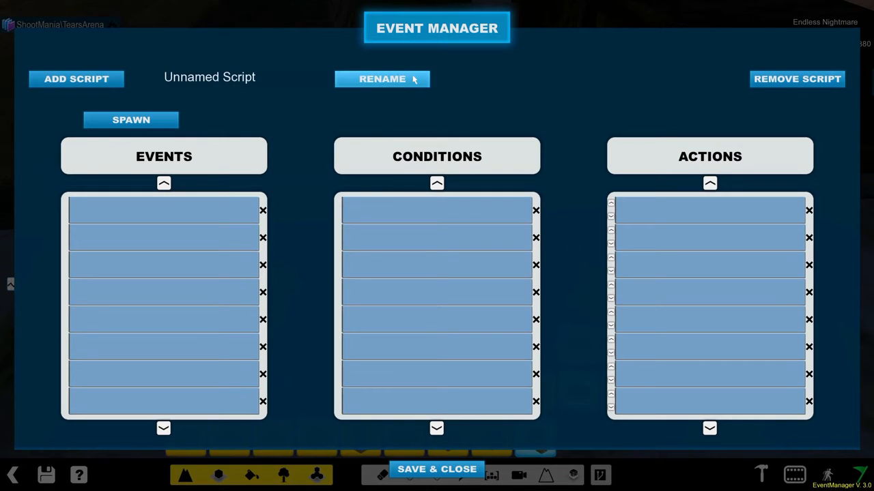
click(171, 120)
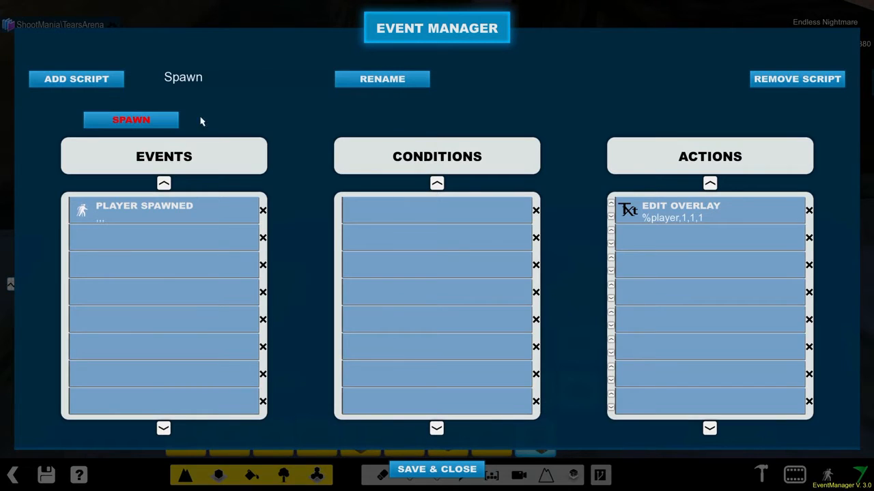
click(104, 81)
click(103, 81)
click(103, 80)
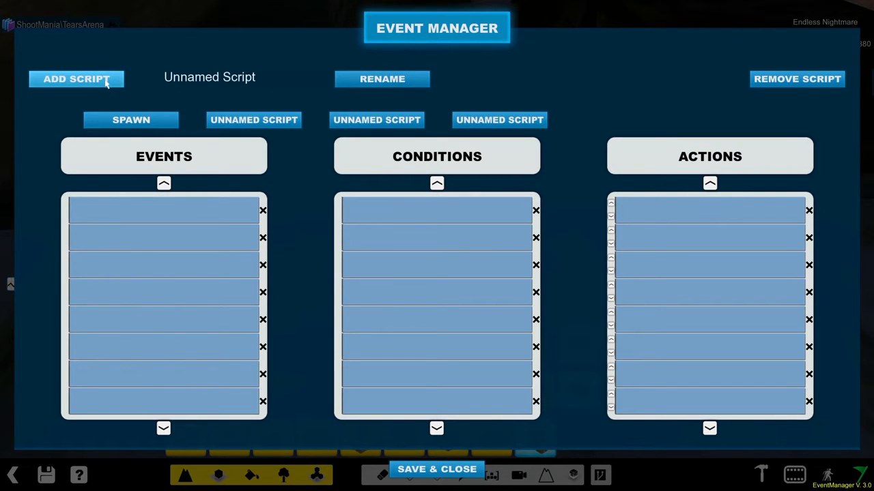
click(104, 80)
click(103, 80)
- Switch between the Spawn script and the unnamed scripts to compare their contents
click(254, 120)
click(164, 118)
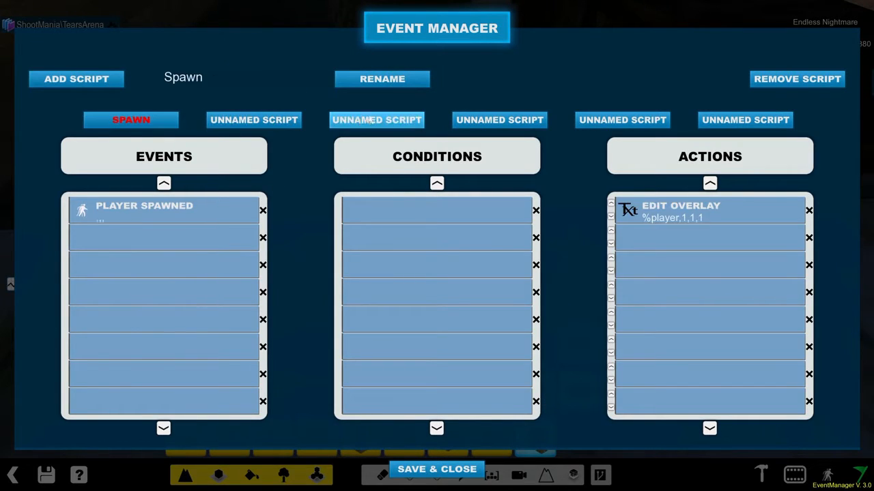
click(376, 120)
click(131, 120)
click(246, 120)
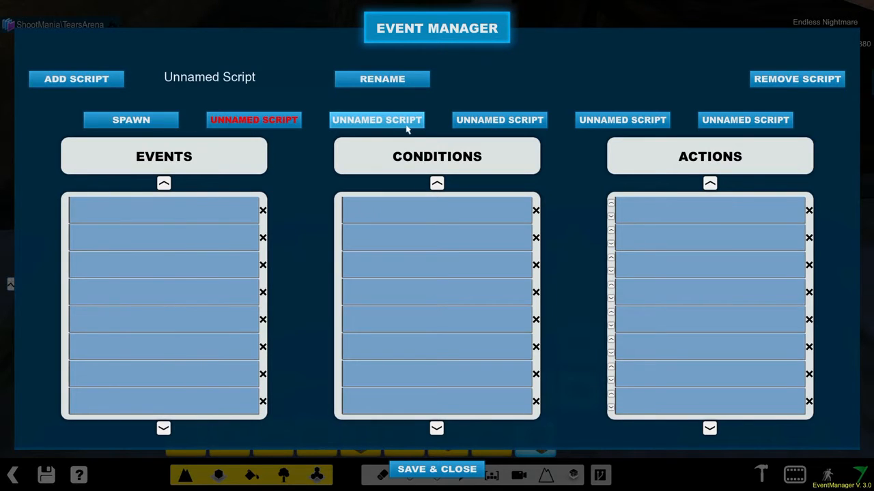
click(407, 129)
click(491, 121)
click(622, 121)
click(746, 120)
click(258, 124)
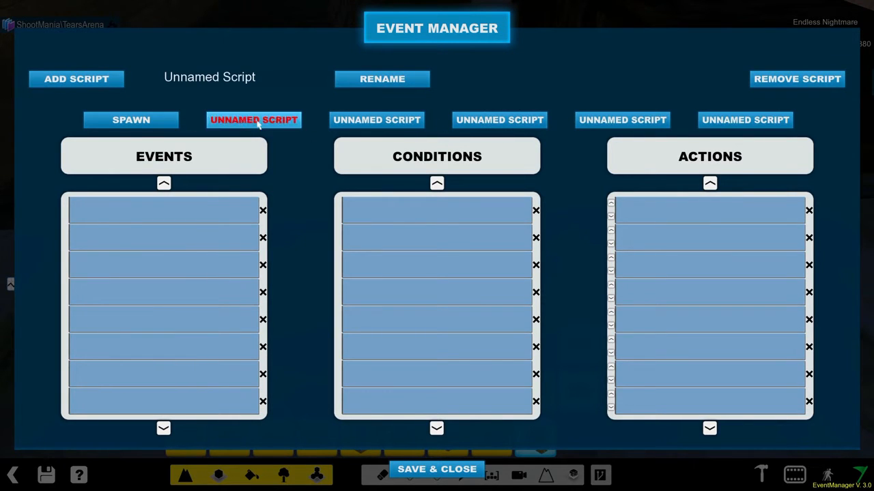
click(92, 120)
- Remove four of the unnamed scripts and select the remaining one
click(257, 120)
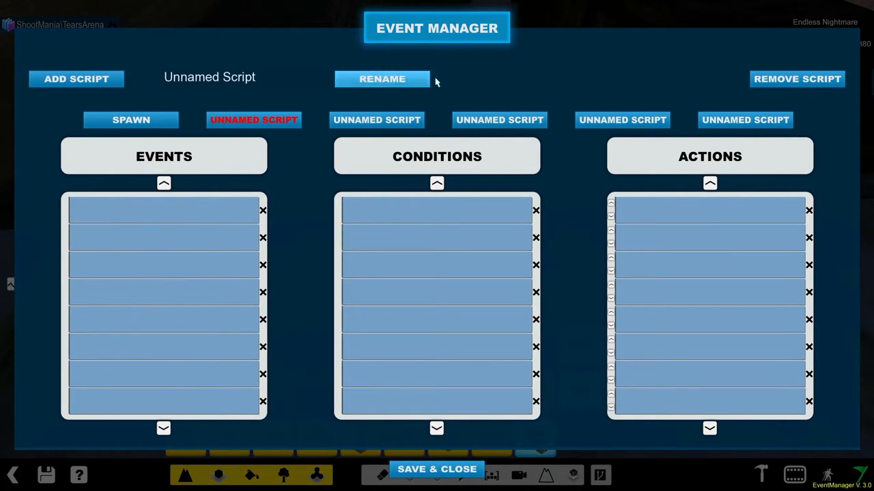
click(818, 79)
click(648, 120)
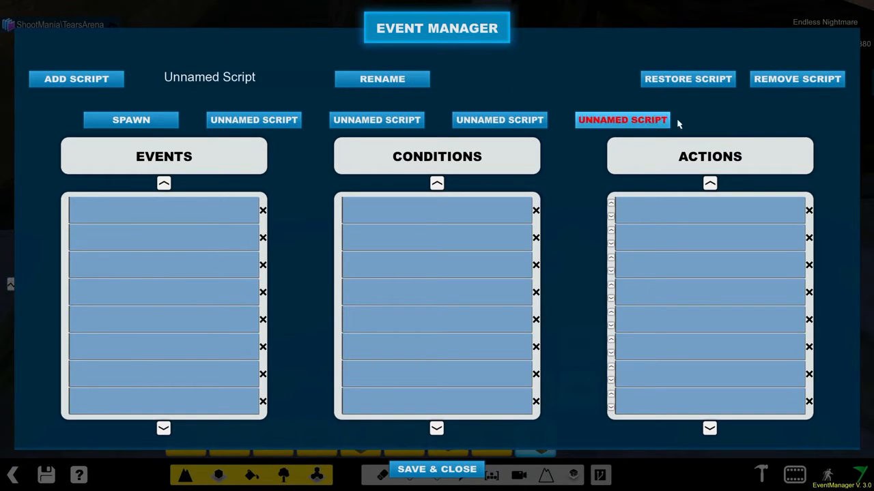
click(818, 81)
click(478, 120)
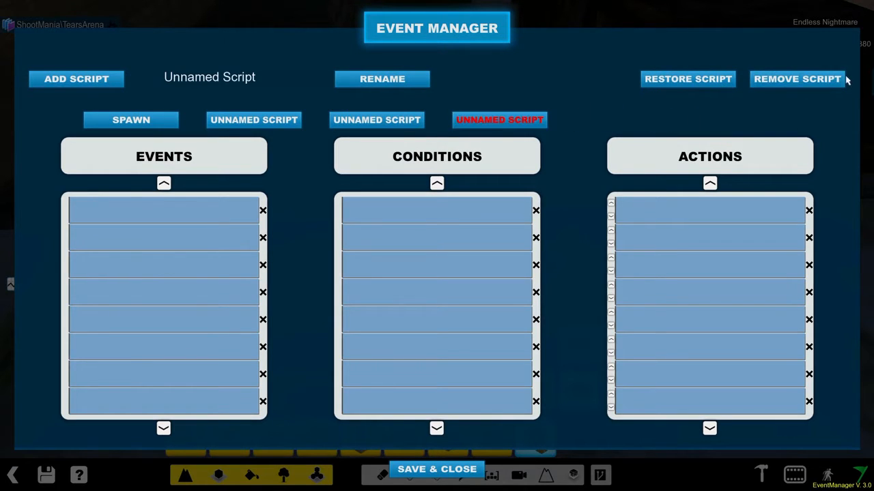
click(836, 80)
click(398, 120)
click(834, 80)
click(226, 118)
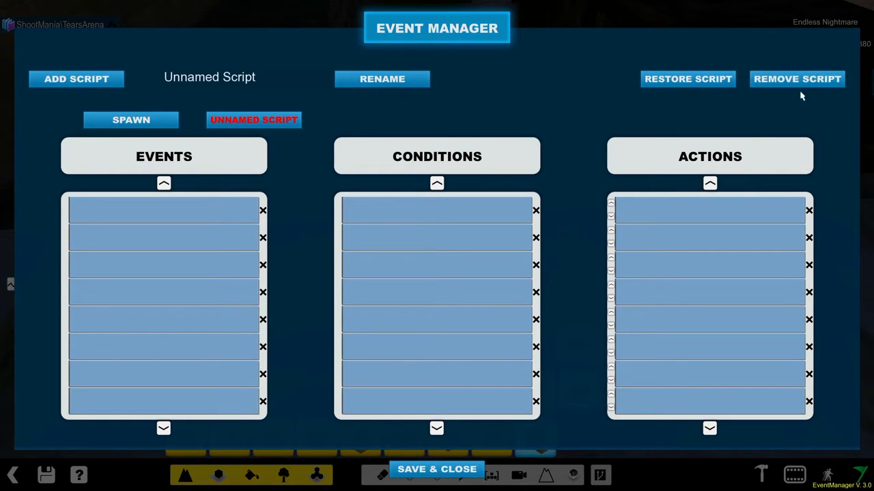
- Restore the last removed script, remove it again and select the remaining unnamed script
click(683, 79)
click(379, 121)
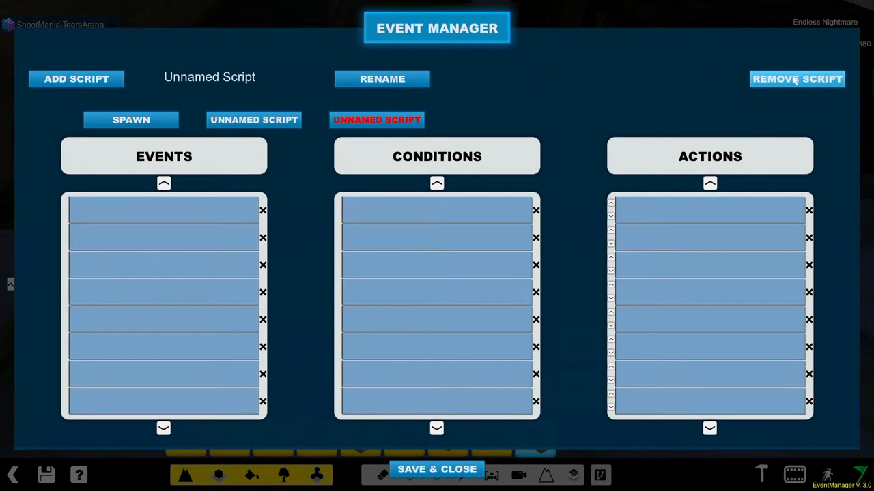
click(797, 79)
click(297, 119)
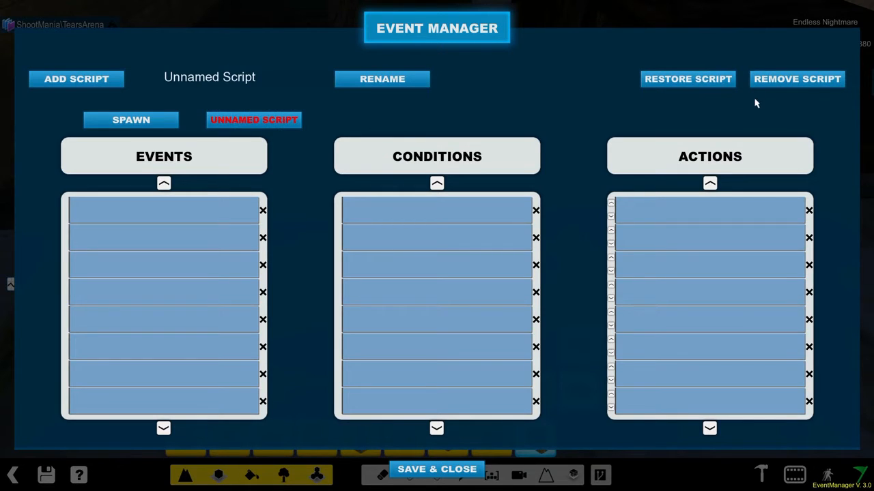
- Remove the remaining unnamed script and start an Edit Movement action in the Spawn script's second action slot
click(776, 82)
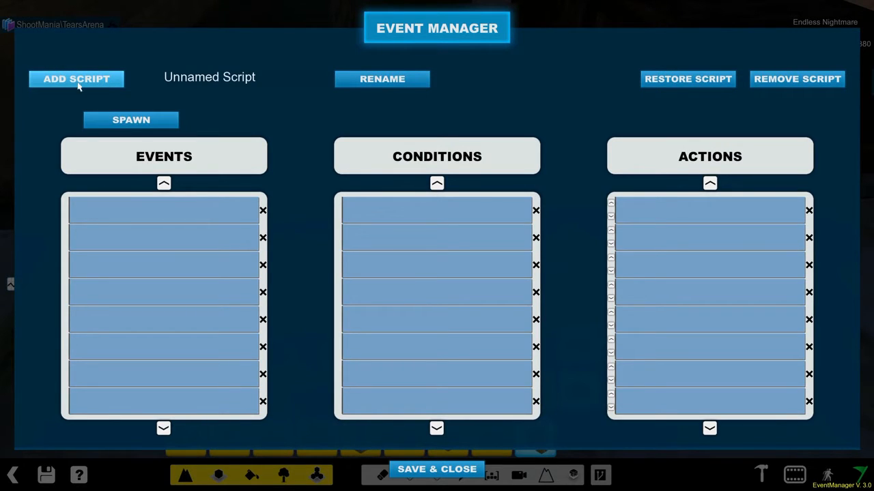
click(131, 121)
click(696, 242)
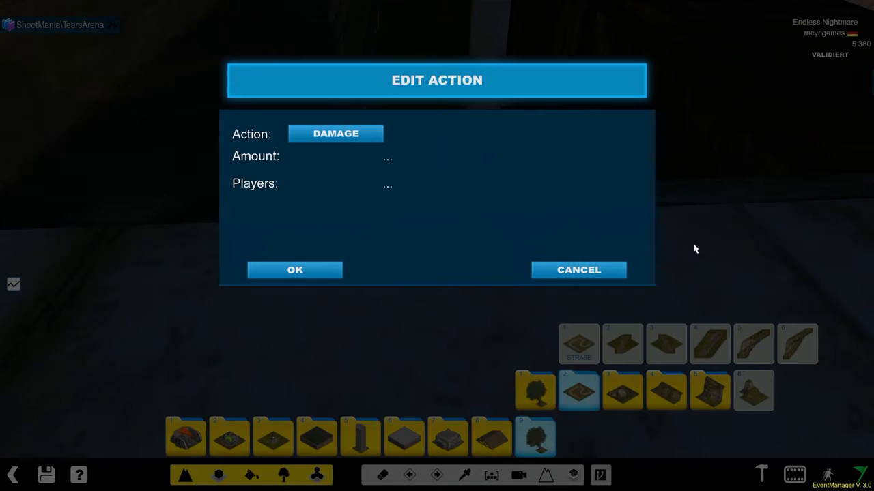
click(326, 130)
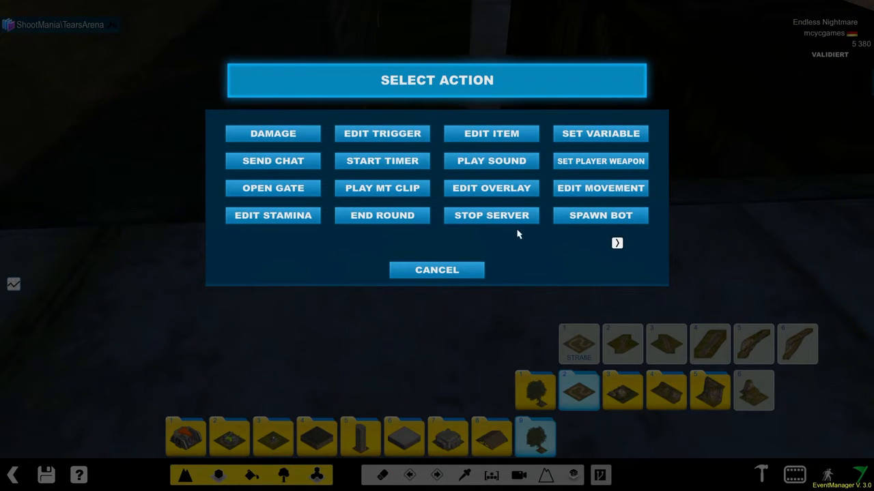
click(595, 190)
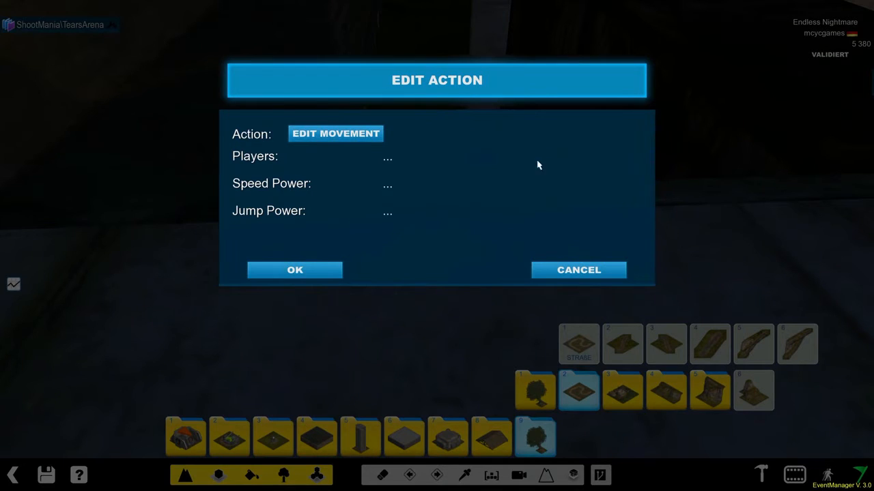
- Set the Edit Movement action to players %player, speed power 0.8 and jump power 0.3, and accept it
text(%playe4)
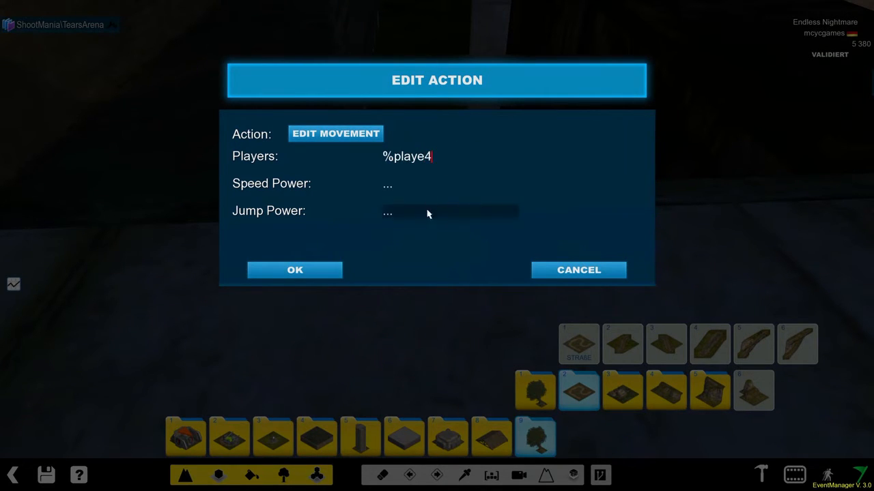
key(BackSpace)
text(r)
click(410, 186)
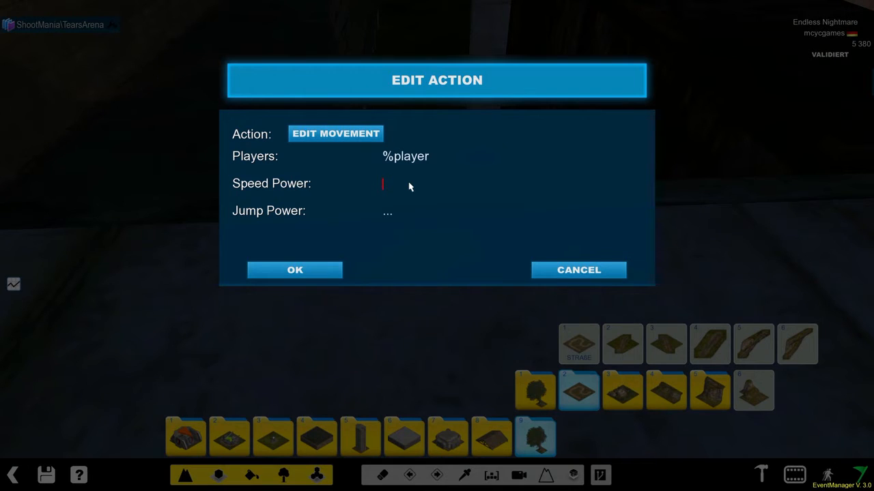
text(0.8)
click(444, 216)
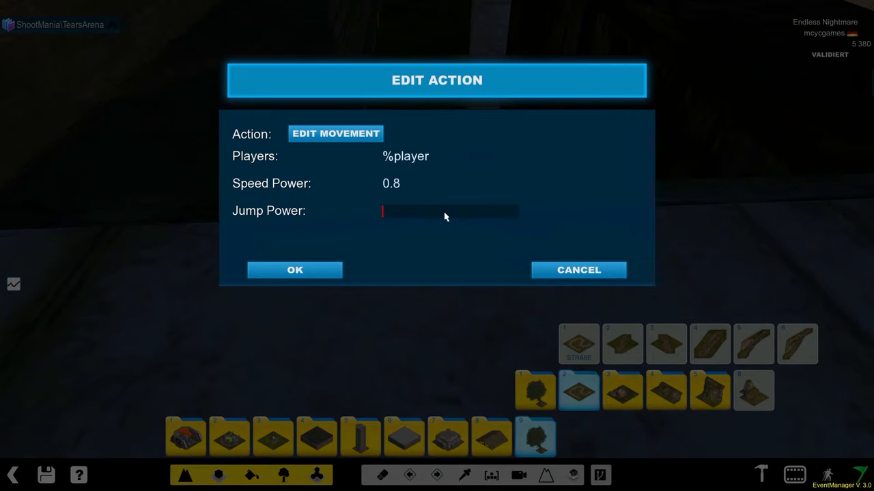
text(0.3)
click(279, 270)
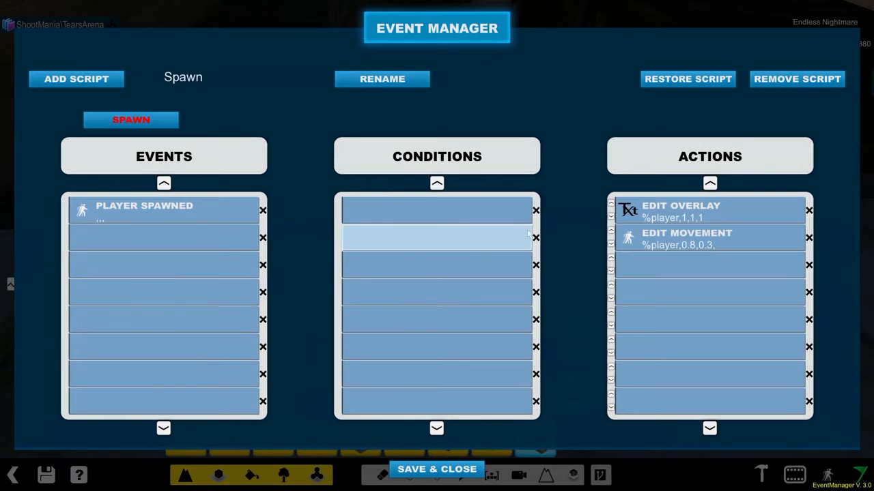
- Add a Set Player Weapon action in the third slot with players %player, weapon Rocket and auto switch 0
click(682, 265)
click(295, 139)
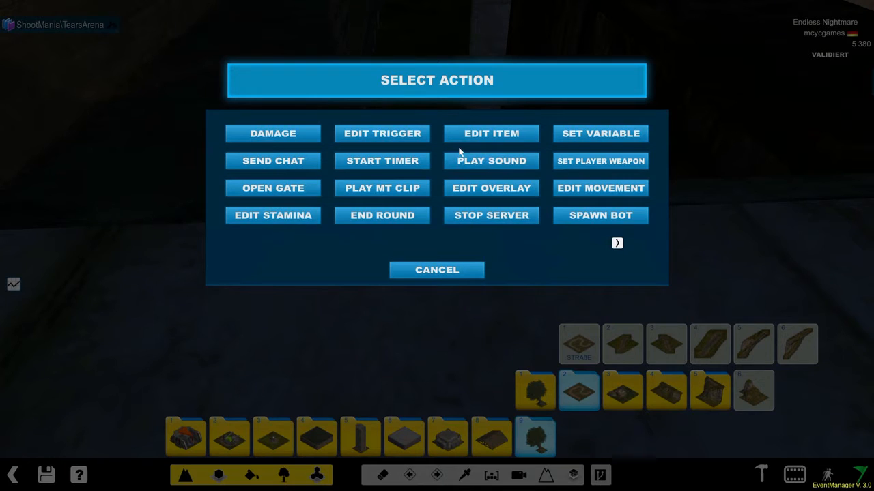
click(601, 164)
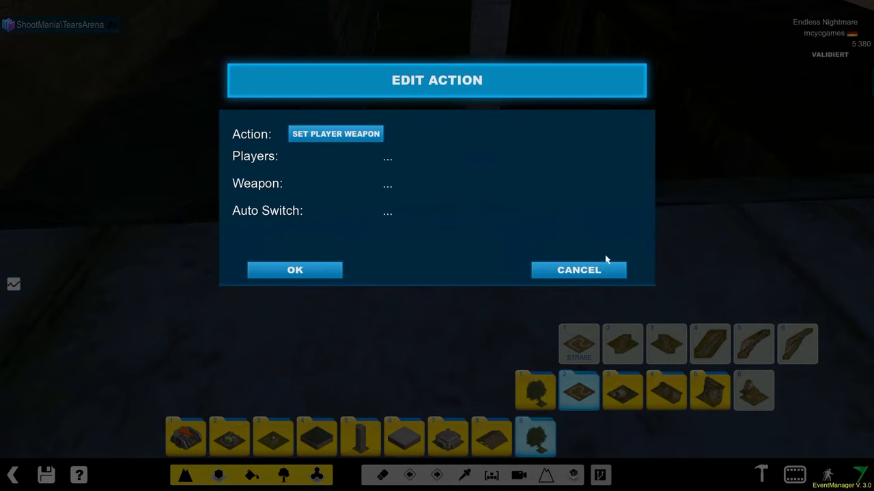
click(389, 159)
text(%player)
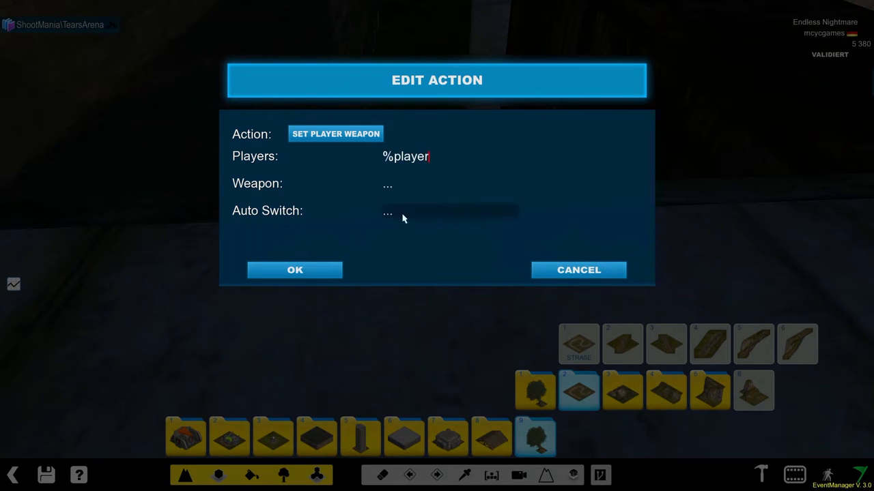
click(384, 185)
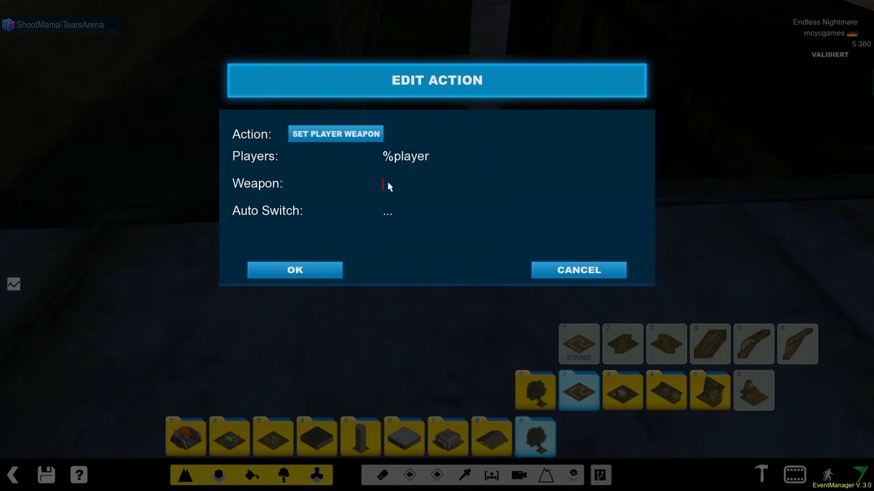
text(Rocket)
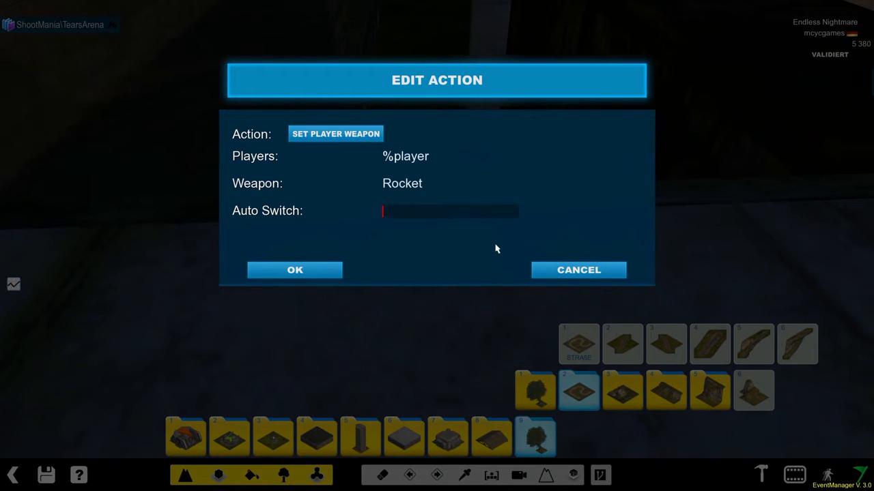
click(325, 271)
- Add a Set Max Ammo action in the fourth slot with players %player, weapon Rocket and ammo 0
click(685, 287)
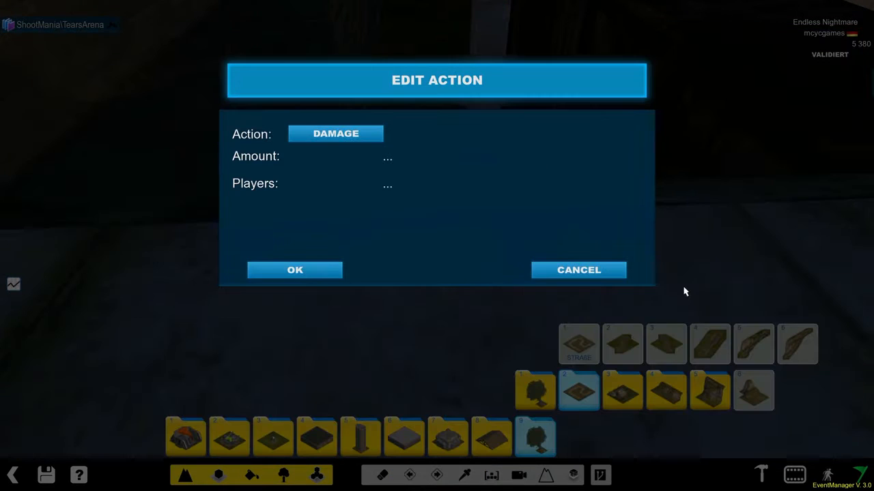
click(333, 137)
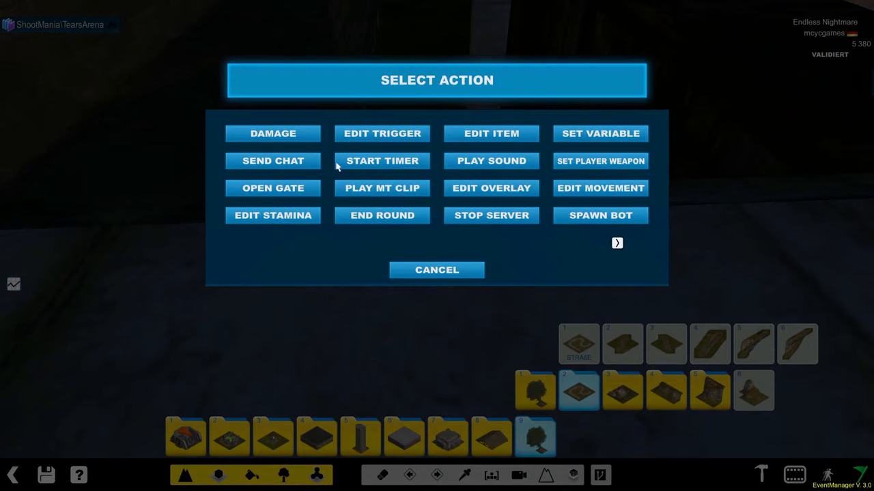
click(617, 243)
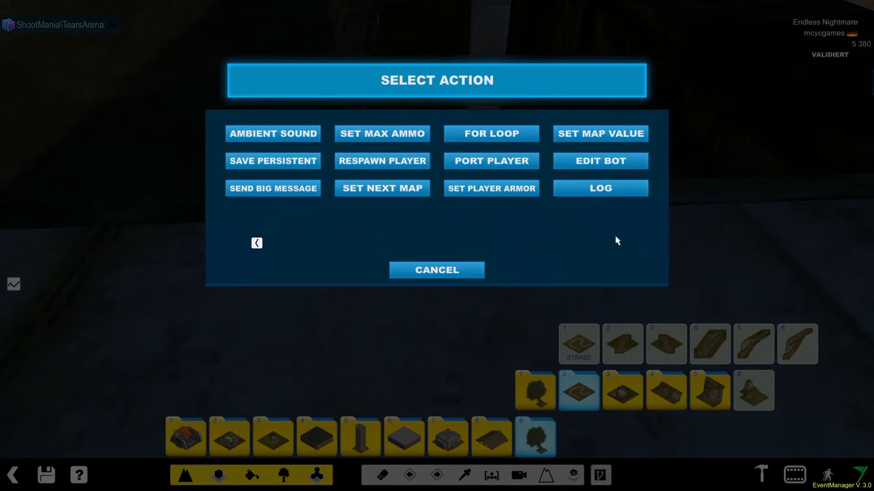
click(353, 136)
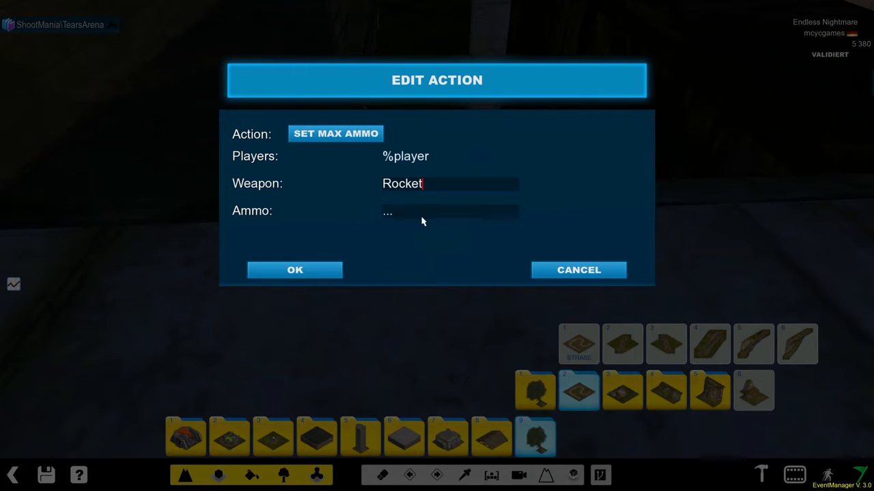
click(316, 274)
- Examine the parameters of the Ambient Sound and Play MT Clip actions in the fifth slot without adding either one
click(693, 325)
click(336, 134)
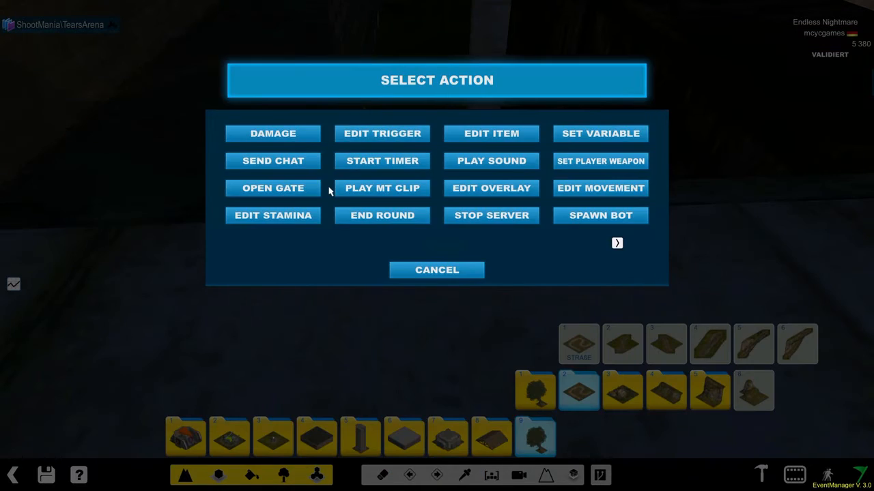
click(616, 243)
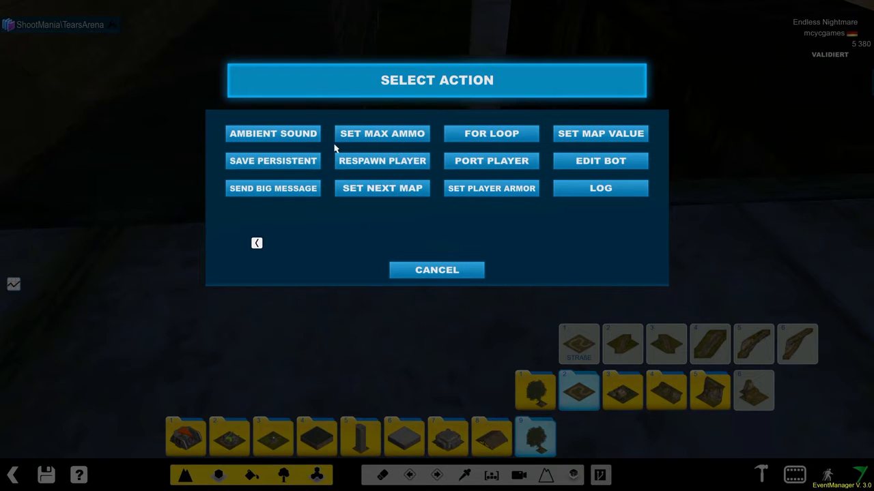
click(285, 137)
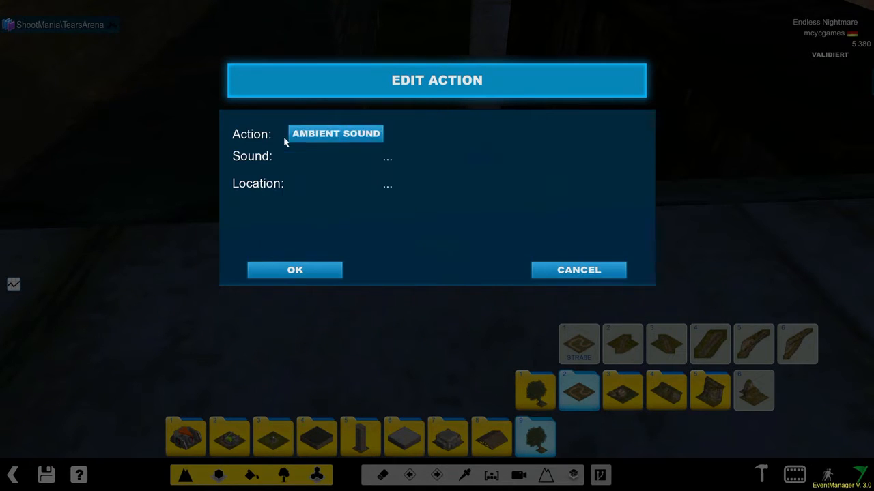
click(333, 134)
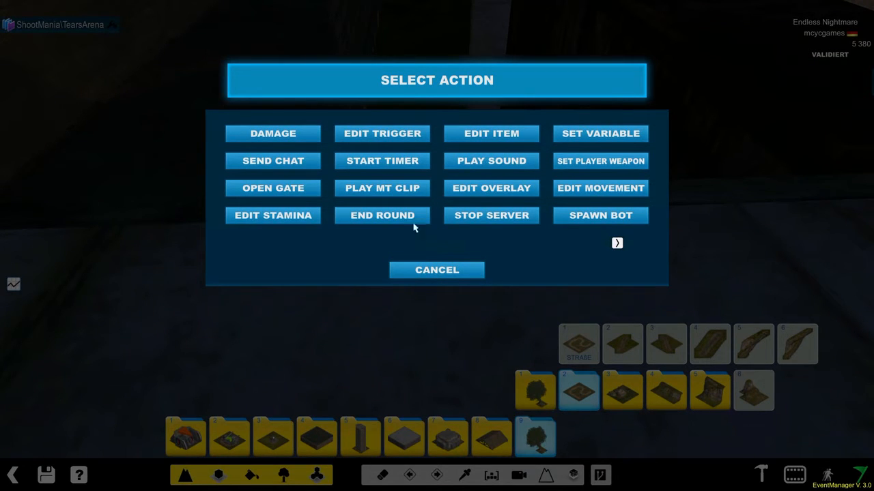
click(402, 191)
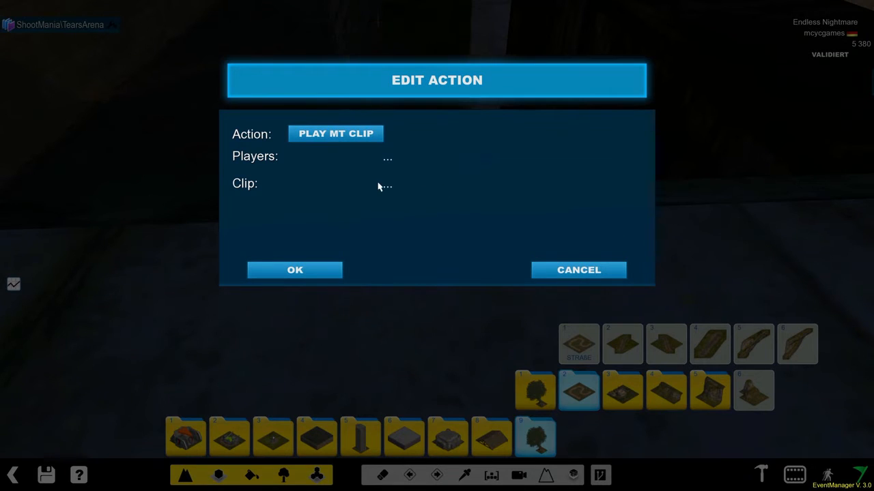
click(381, 185)
click(384, 156)
click(565, 268)
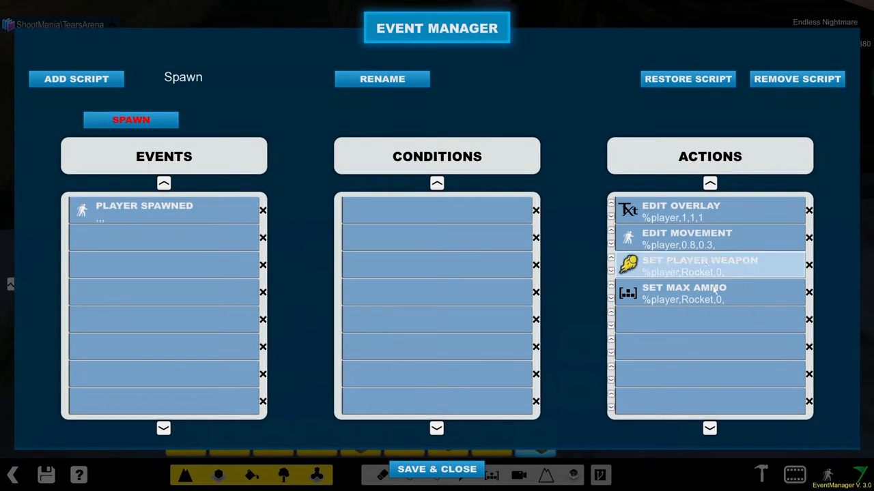
- Add a new unnamed script, then save and close the Event Manager
click(109, 82)
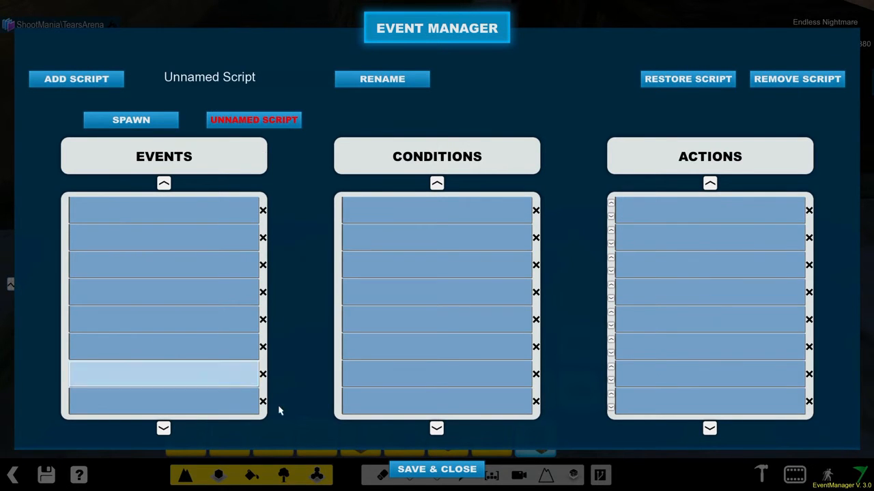
click(430, 469)
- Place the Hidden_Check item from the StormInvisible Checkpoint folder on the dark floor near the stone wall corner
click(520, 476)
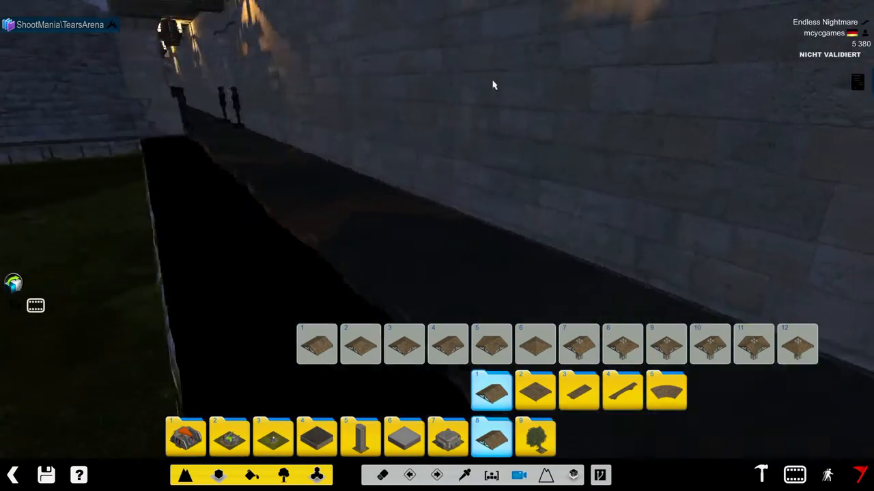
right_drag(493, 82, 460, 176)
right_drag(407, 158, 316, 91)
click(330, 444)
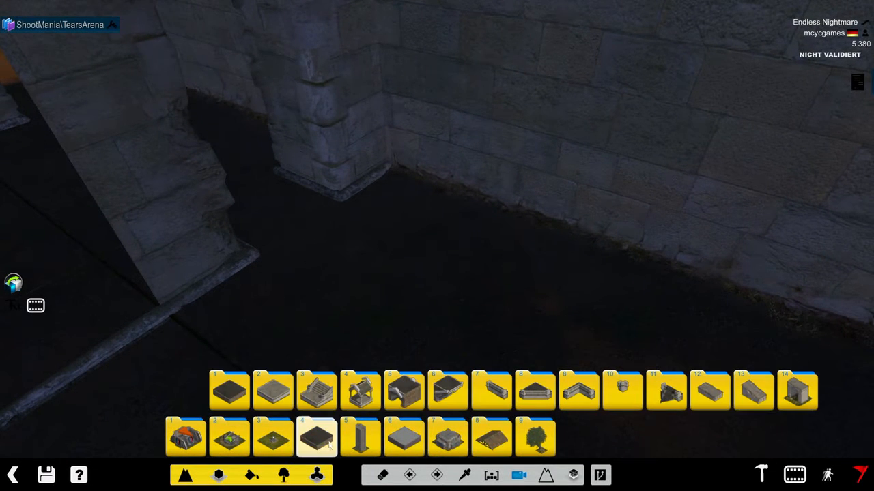
click(273, 440)
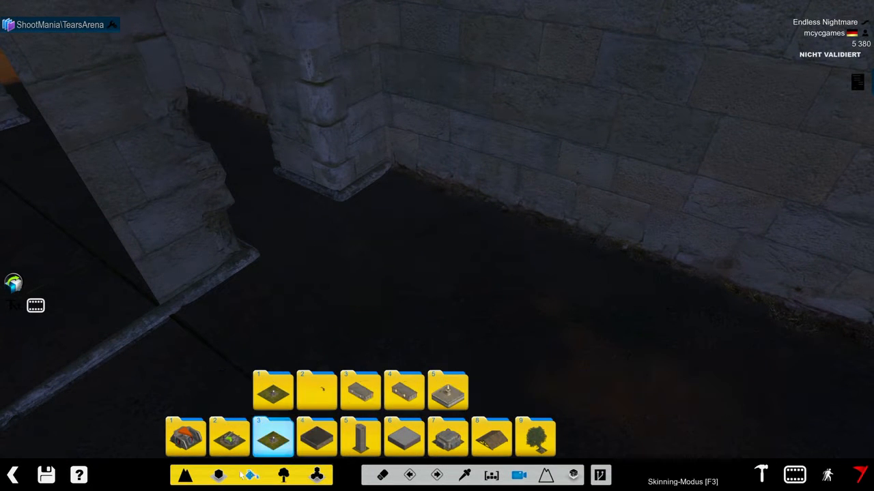
click(283, 474)
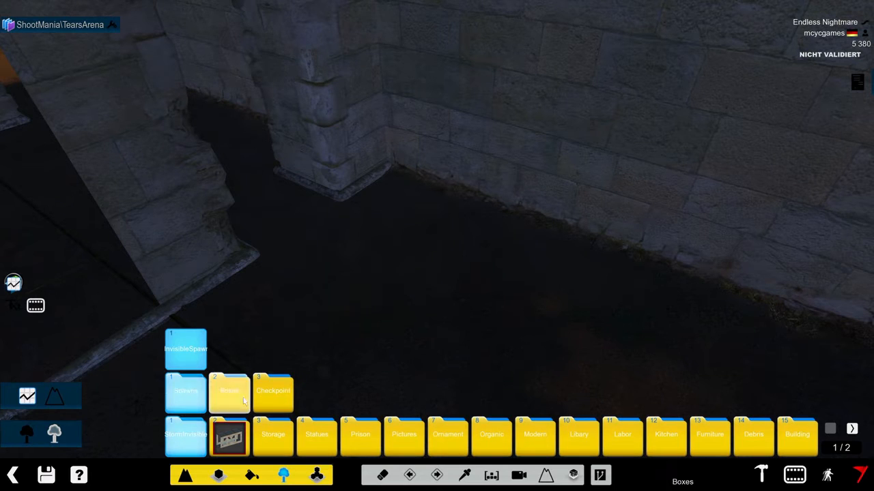
click(267, 385)
click(273, 348)
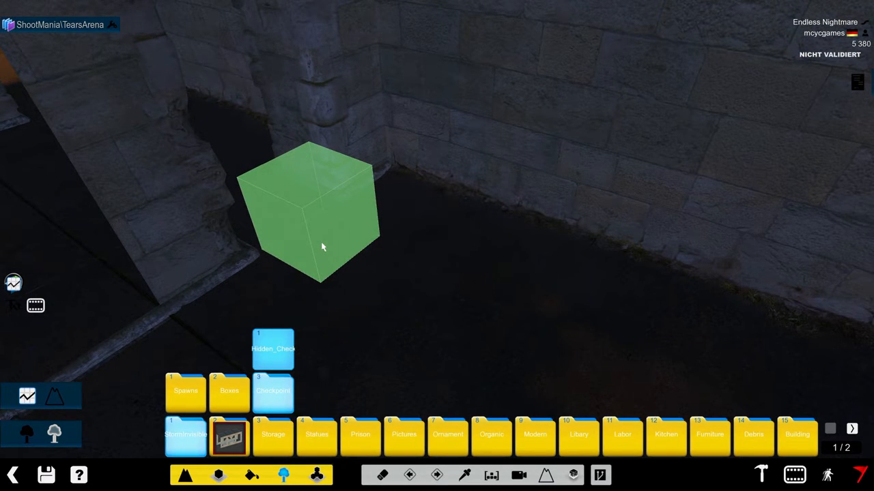
click(321, 244)
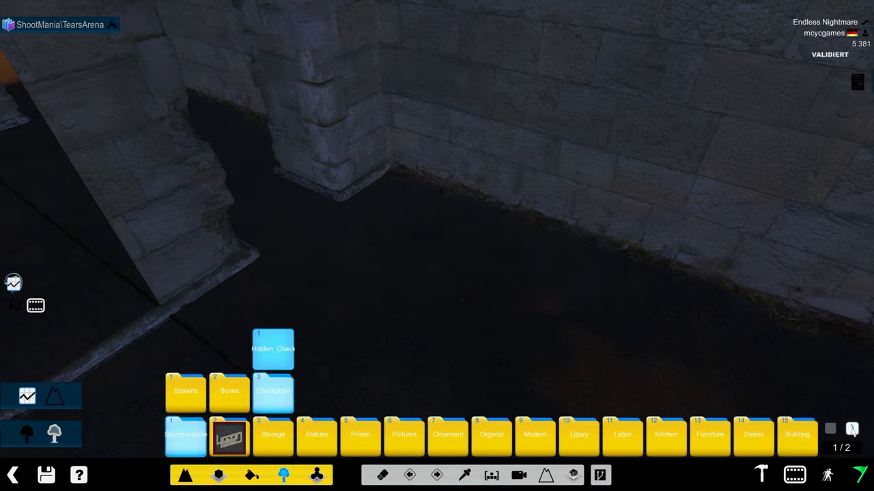
- Preview the four green T trigger items from folder 18 near the wall corner, ending with the fourth one selected
click(852, 428)
click(273, 437)
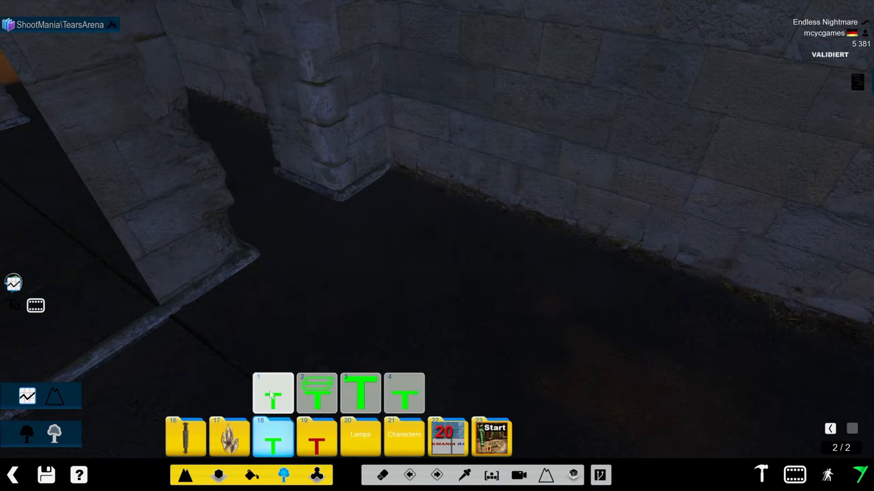
click(316, 398)
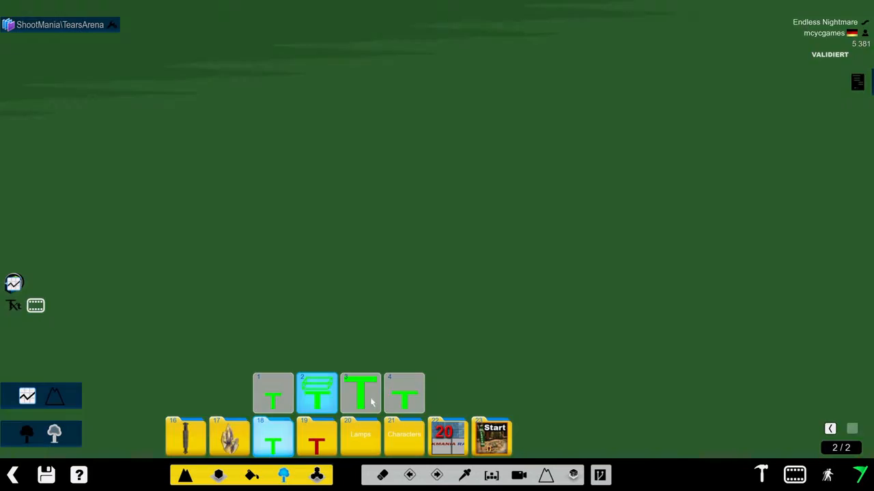
click(372, 403)
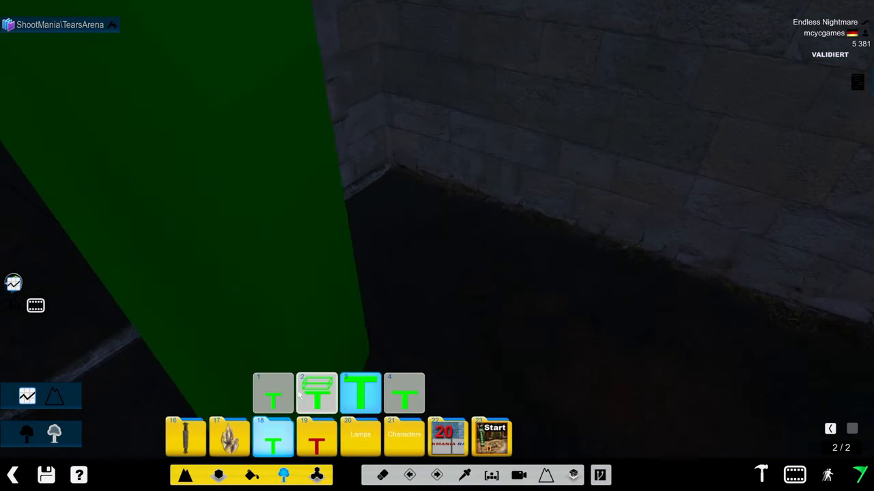
click(286, 396)
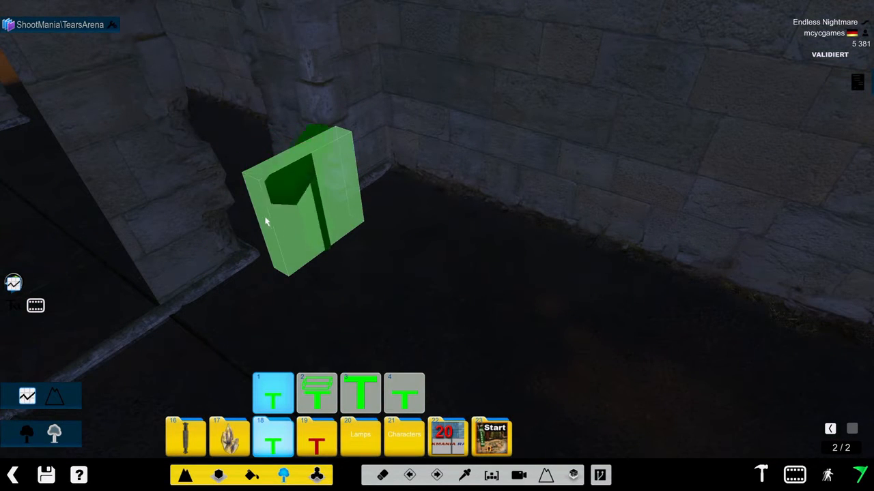
click(417, 398)
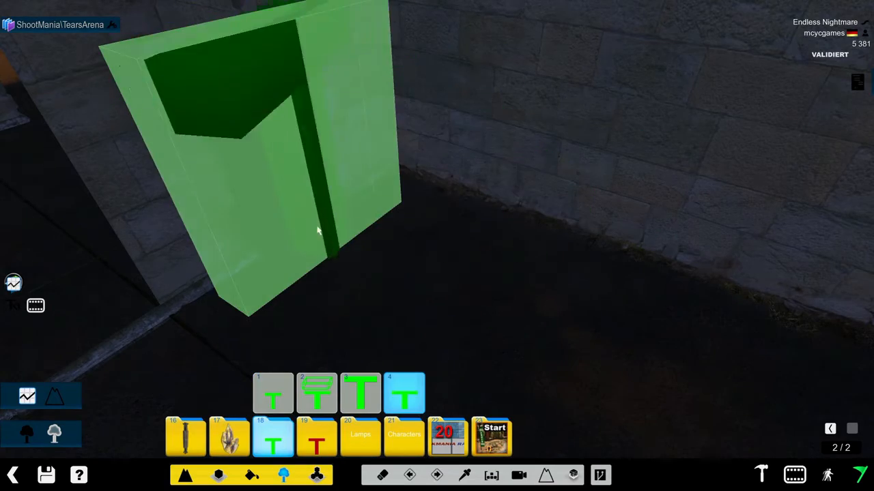
- Place the fourth green T trigger item from folder 18 on the dark floor near the stone wall corner
click(326, 261)
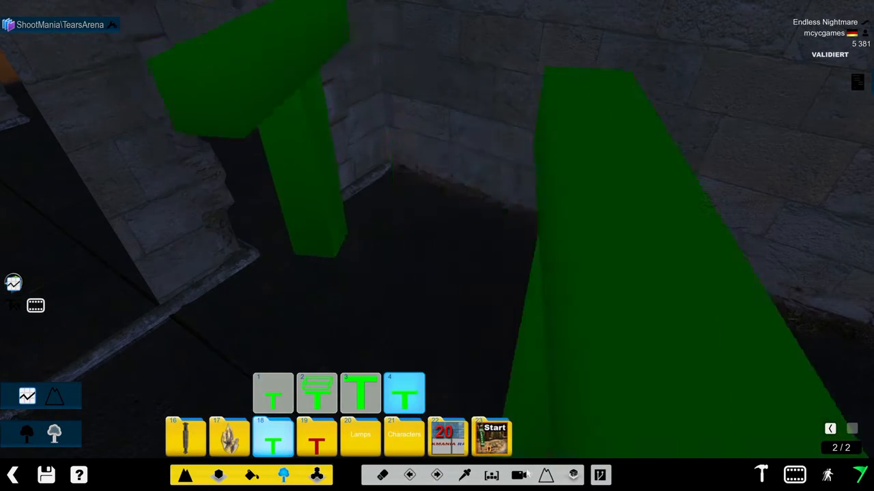
click(518, 475)
right_drag(307, 249, 255, 121)
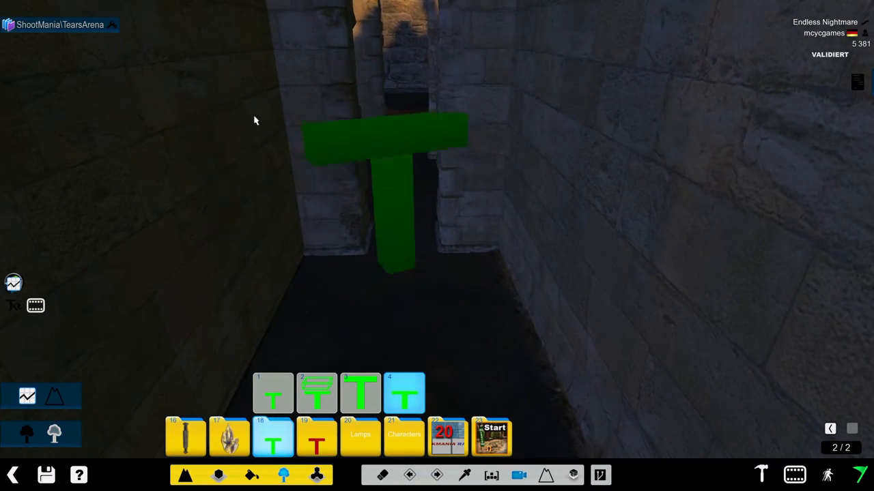
- Turn on the plugin's item editing mode and examine the labelled Trigger and Checkpoint volumes in the stone corridor
click(112, 26)
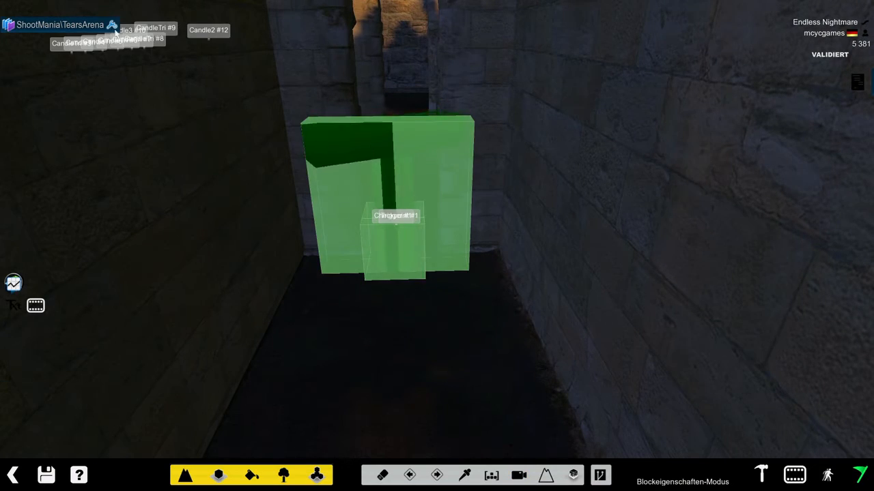
click(520, 474)
right_drag(389, 258, 460, 198)
scroll(511, 229, up, 2)
scroll(511, 218, down, 1)
scroll(497, 219, down, 2)
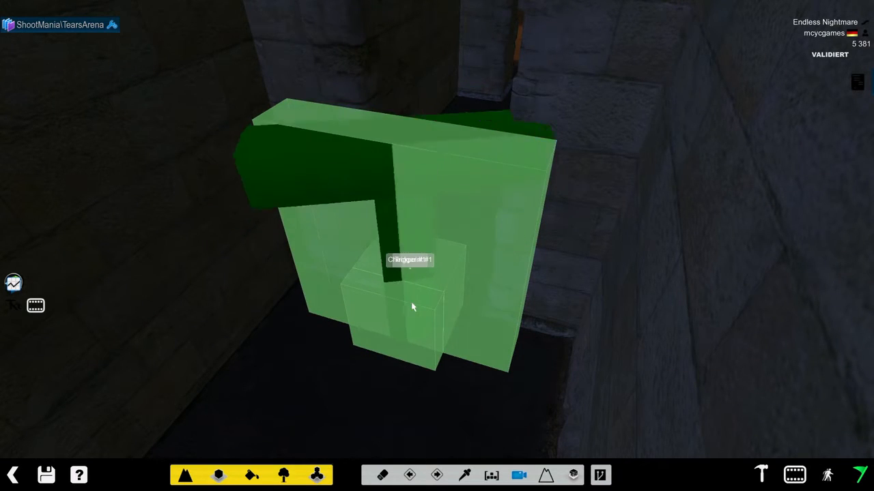
scroll(412, 304, up, 5)
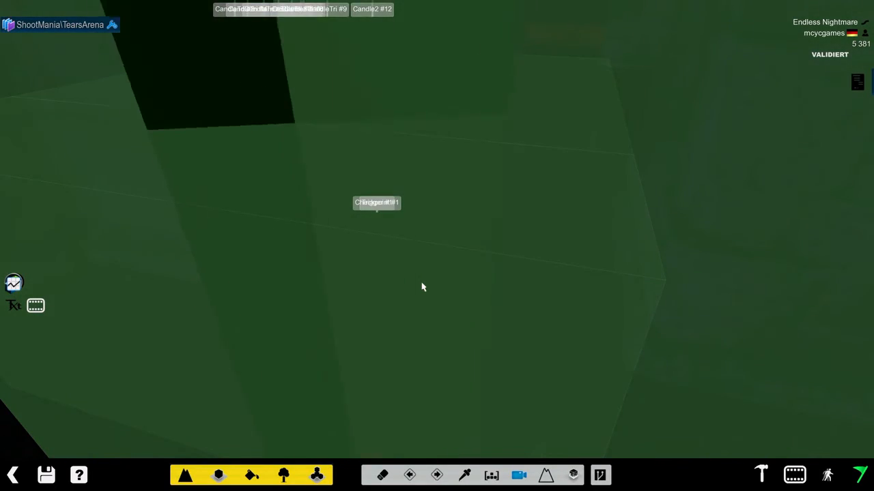
scroll(421, 286, down, 6)
- Turn off Collectable for the Candle2 #2 item on the round table in the spawn room and confirm
alt+right_drag(517, 302, 157, 206)
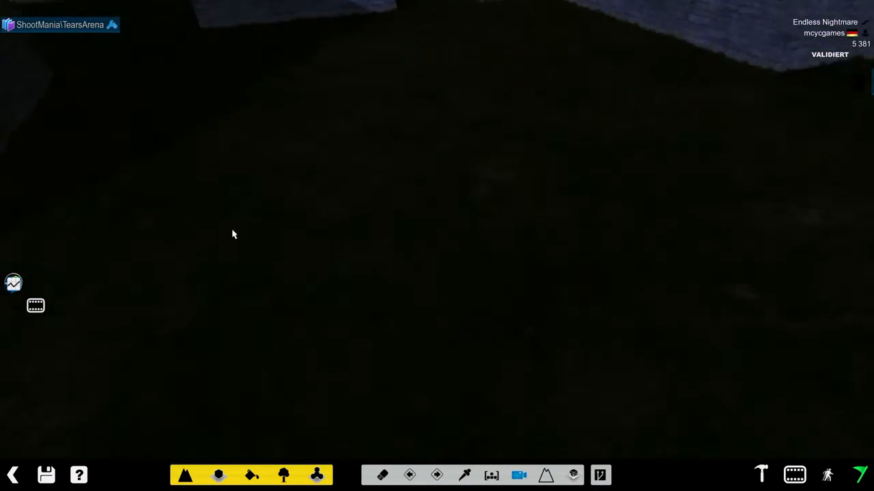
scroll(252, 266, up, 2)
scroll(244, 226, up, 2)
scroll(244, 201, down, 2)
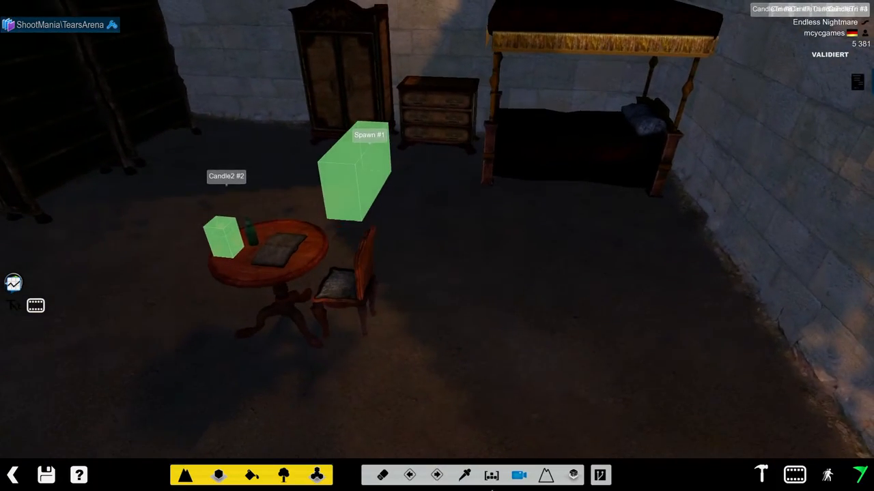
click(237, 244)
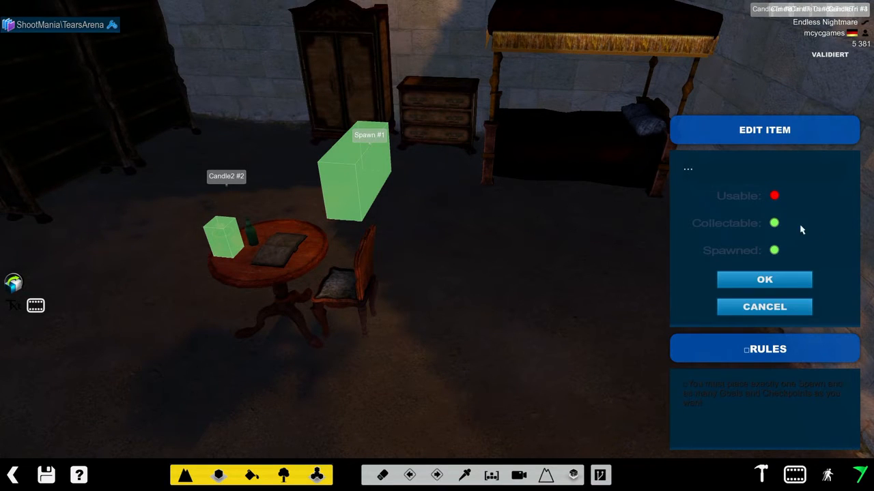
scroll(783, 290, down, 3)
scroll(632, 5, up, 4)
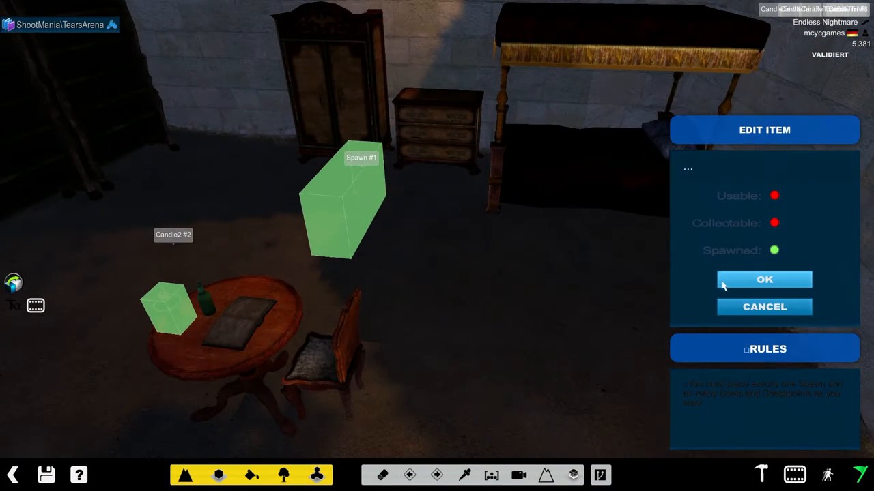
click(736, 283)
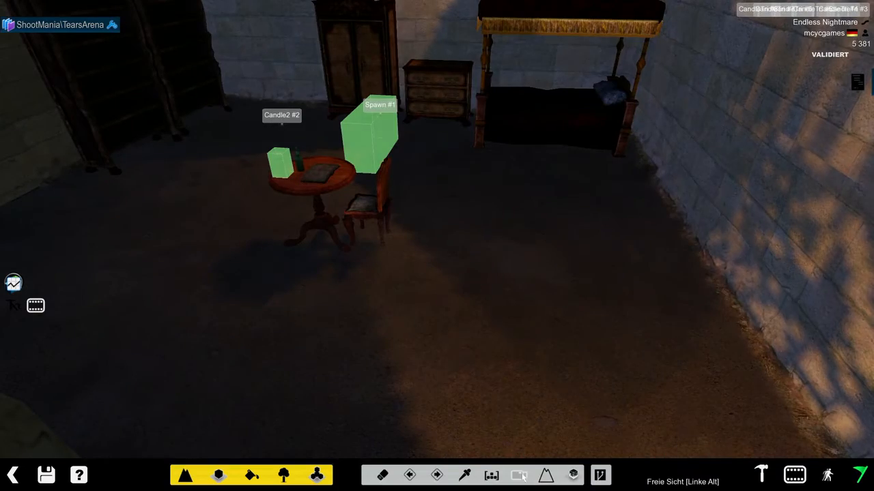
- Return to item placement and erase the green T trigger from the stone corridor
alt+right_drag(380, 291, 280, 293)
click(219, 476)
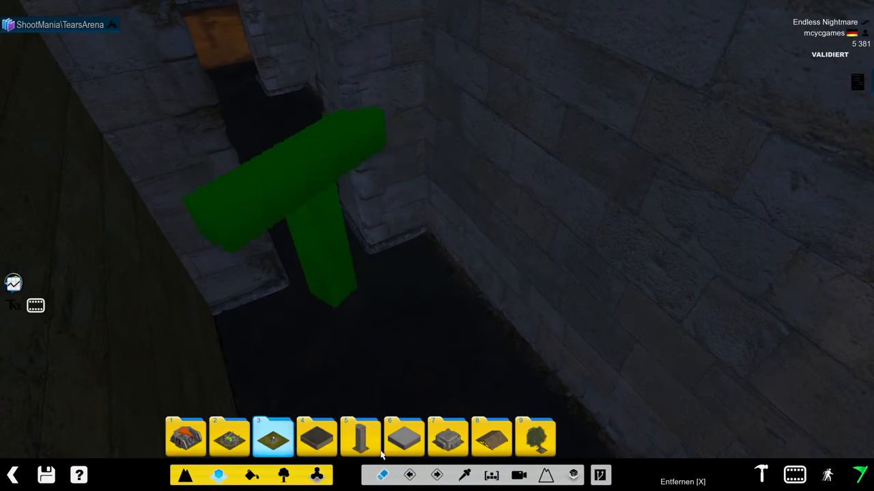
click(284, 476)
click(382, 475)
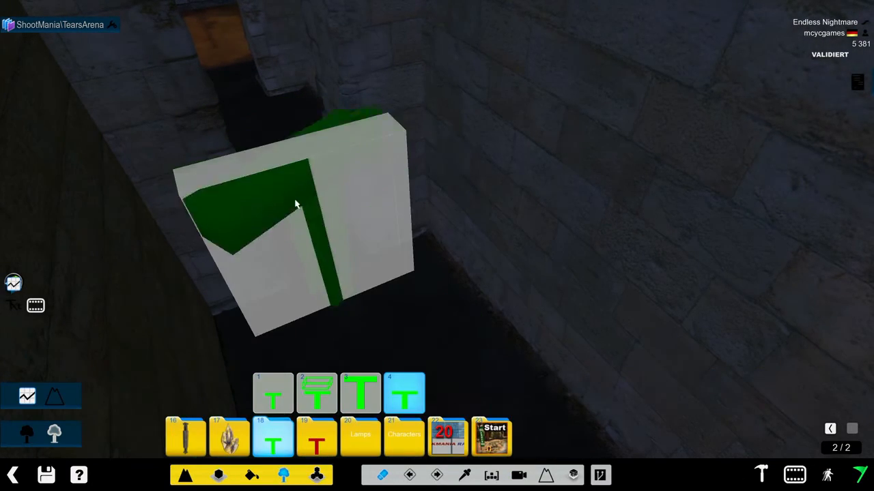
click(297, 206)
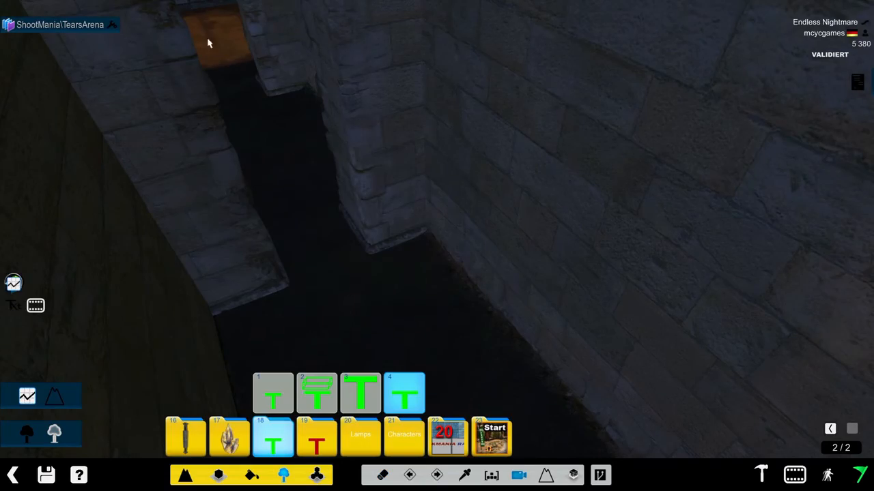
- Place the Hidden_Check item from the StormInvisible Checkpoint folder on the floor of the hall lined with bookshelves
alt+drag(209, 43, 538, 230)
alt+right_drag(539, 230, 326, 158)
scroll(341, 161, down, 2)
alt+drag(345, 161, 350, 282)
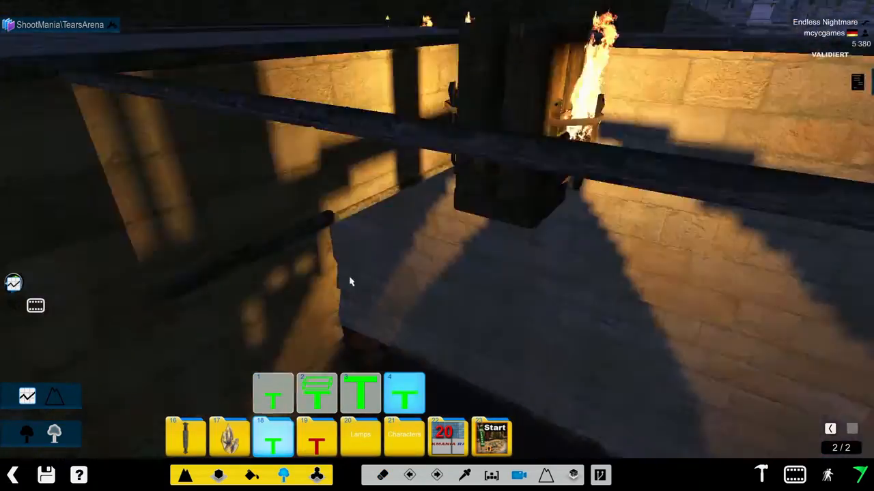
alt+right_drag(351, 281, 607, 280)
alt+drag(129, 129, 316, 202)
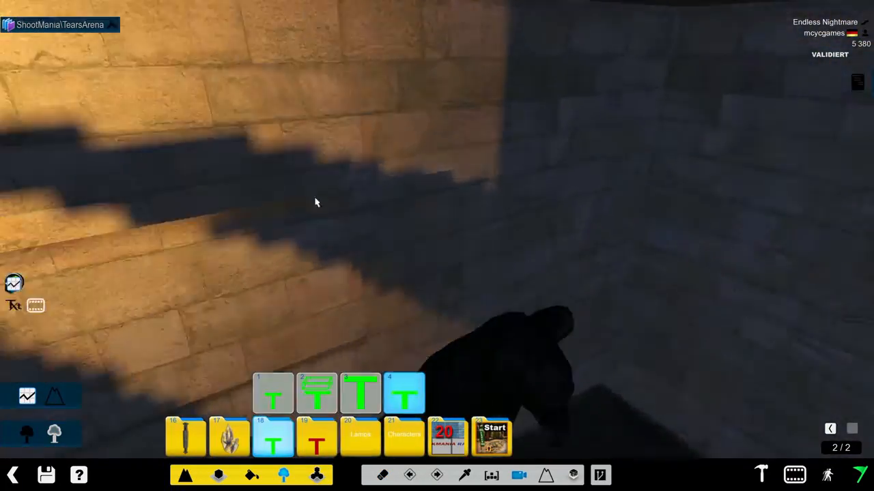
alt+right_drag(316, 203, 1, 347)
alt+right_drag(452, 219, 153, 218)
scroll(163, 184, down, 3)
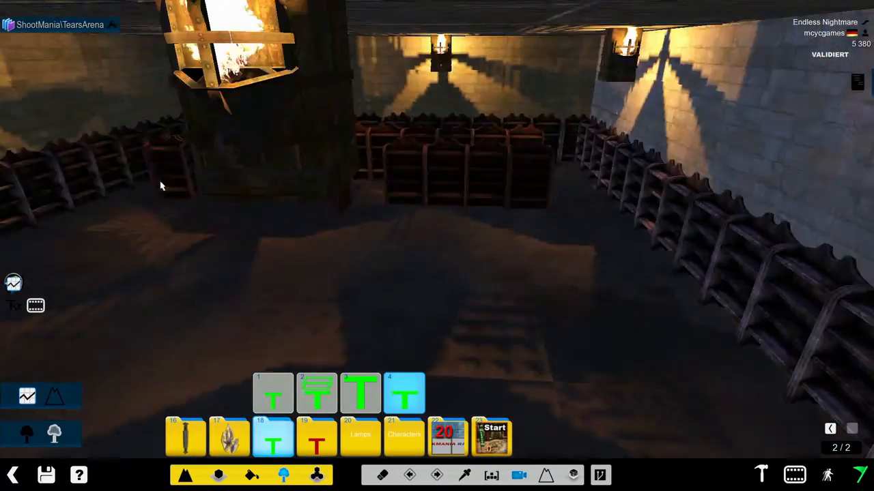
right_drag(162, 187, 122, 149)
scroll(214, 160, up, 2)
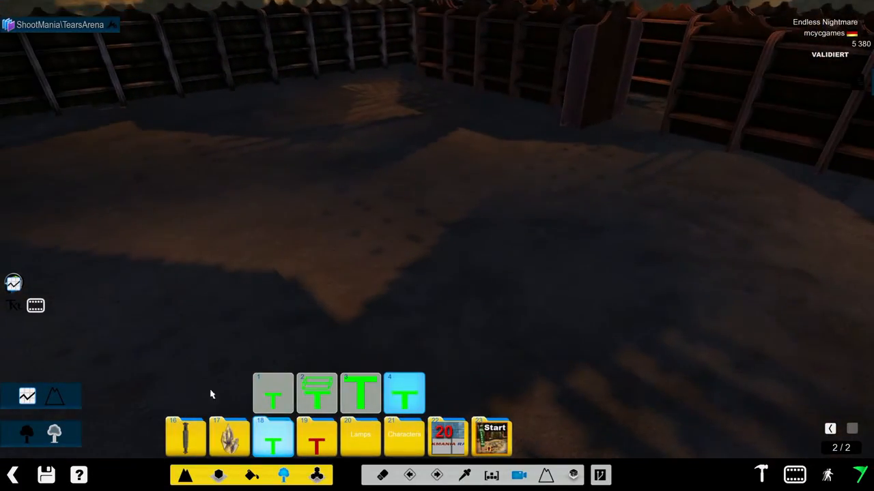
click(829, 428)
click(185, 437)
click(273, 392)
click(273, 349)
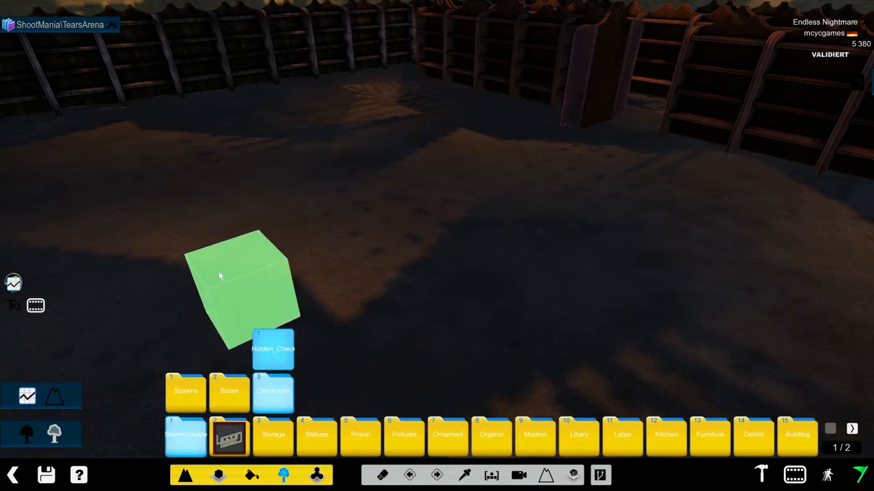
click(213, 265)
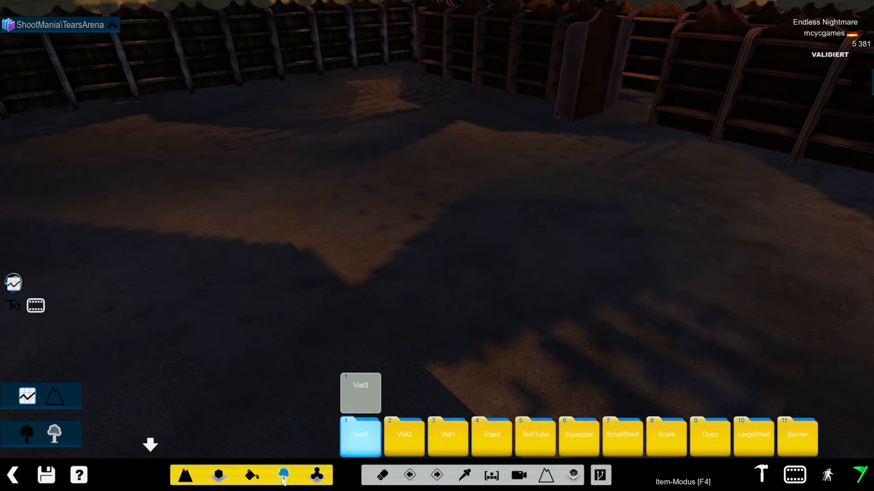
- Place the second green T trigger item from folder 18, turned upright, so it fills the narrow torch-lit corridor
click(151, 444)
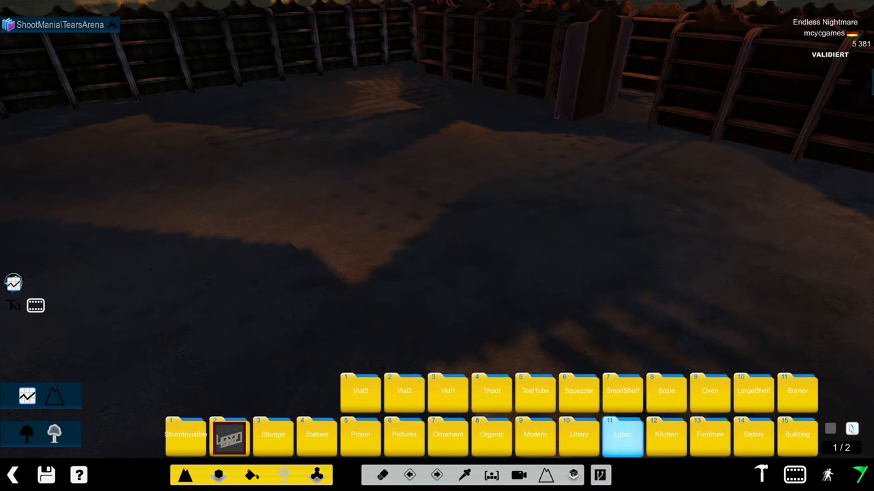
click(851, 427)
click(274, 435)
click(311, 395)
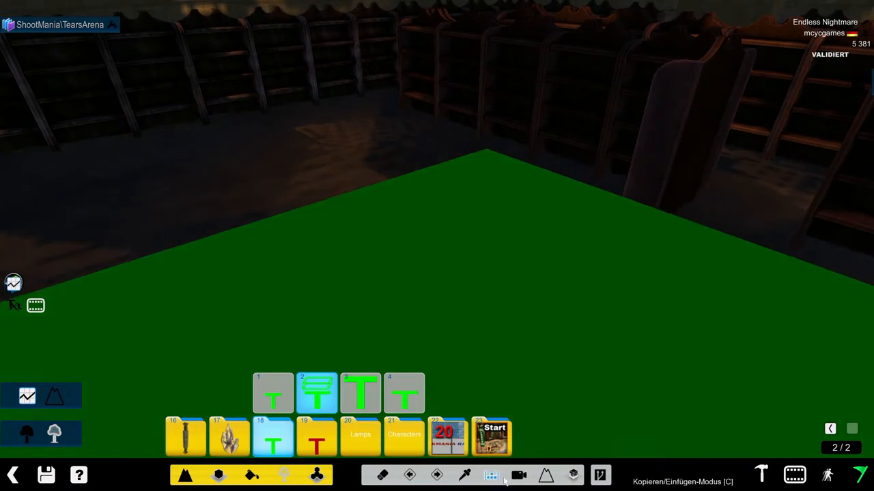
click(519, 475)
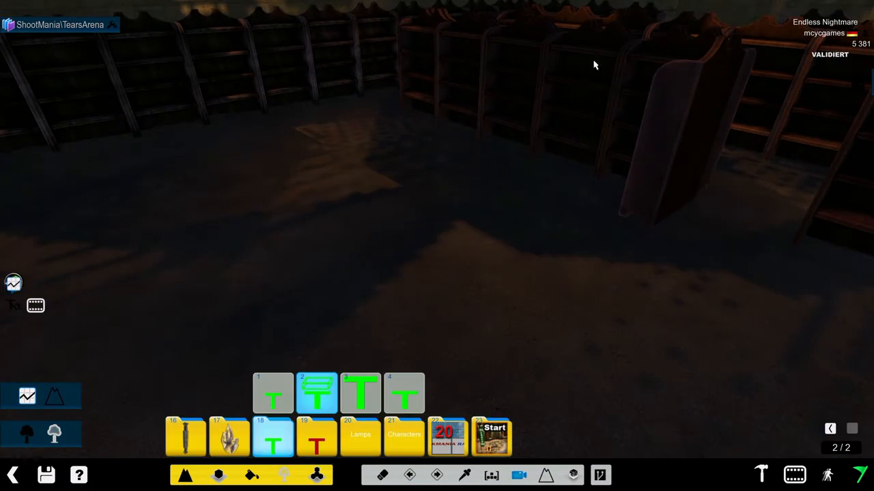
drag(593, 65, 372, 389)
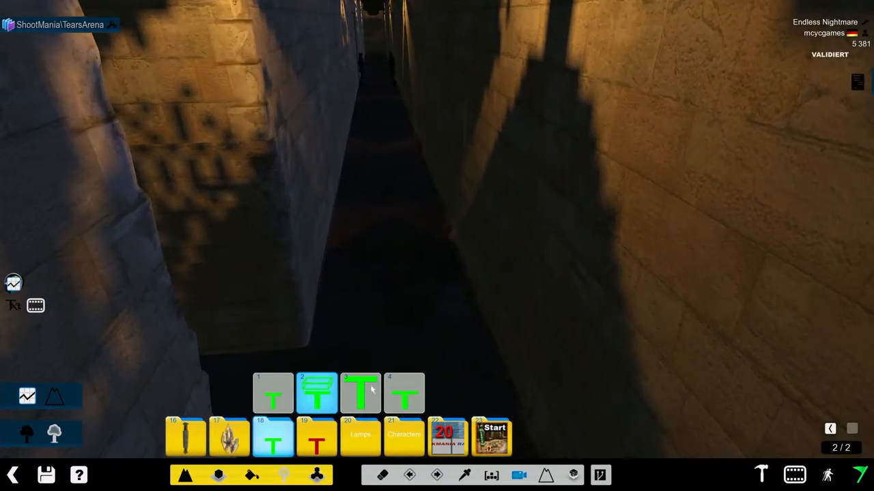
click(546, 476)
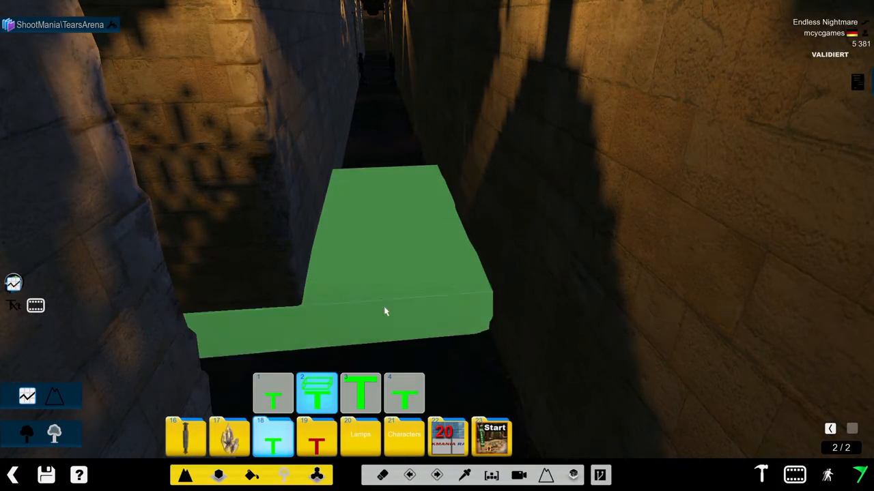
scroll(384, 313, down, 4)
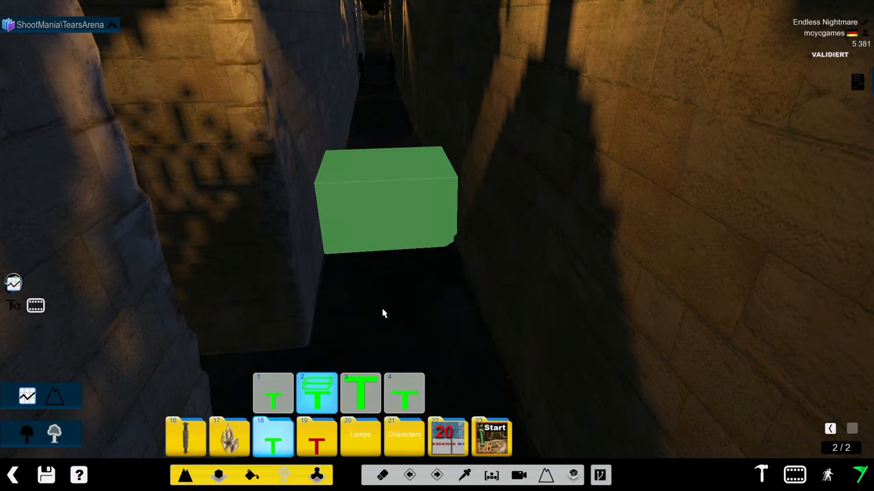
key(Up)
key(Up)
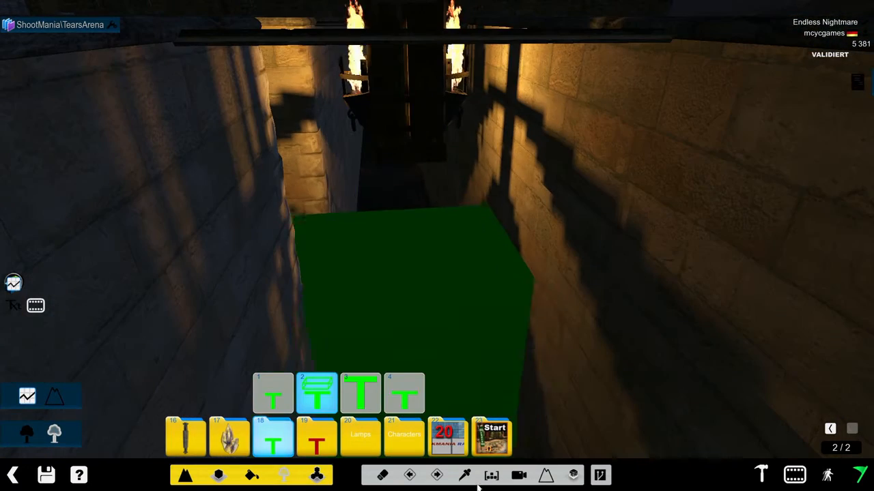
scroll(474, 293, up, 2)
scroll(418, 318, up, 2)
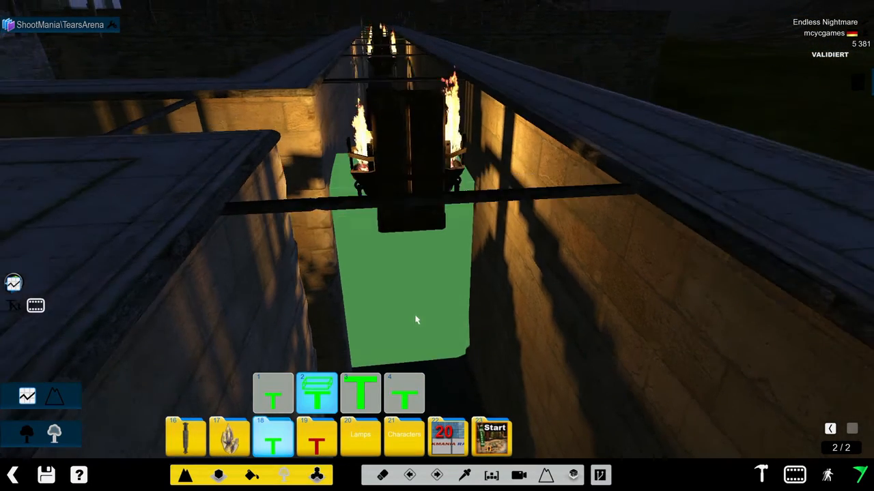
scroll(400, 332, up, 2)
scroll(401, 332, down, 1)
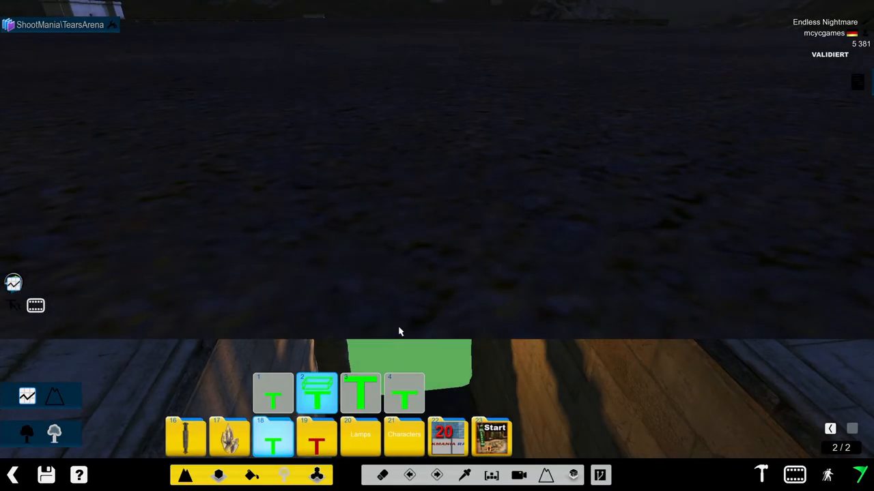
scroll(403, 333, down, 1)
- Check the settings of the trigger in the corridor in item editing mode and confirm them with Enabled on
alt+right_drag(410, 336, 175, 121)
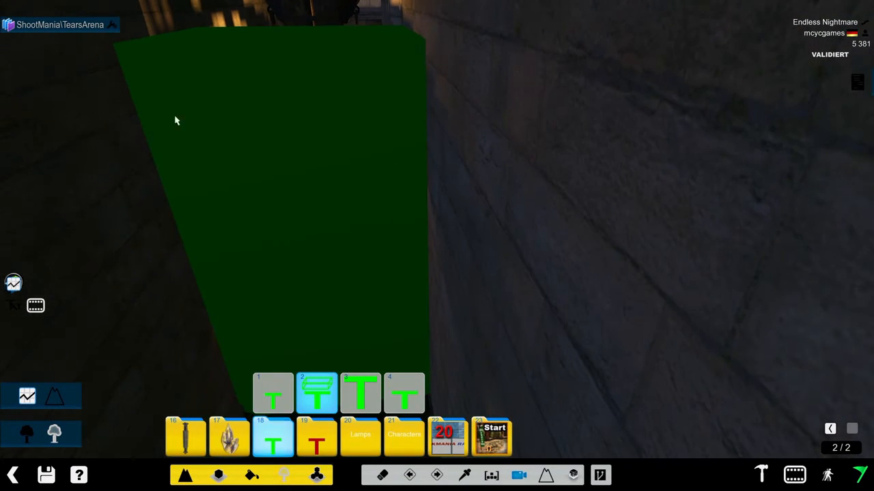
click(113, 25)
click(324, 138)
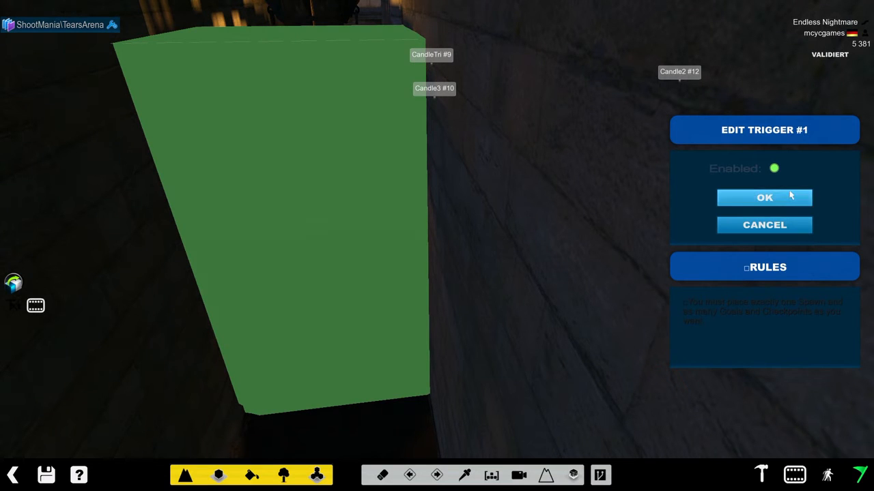
click(746, 204)
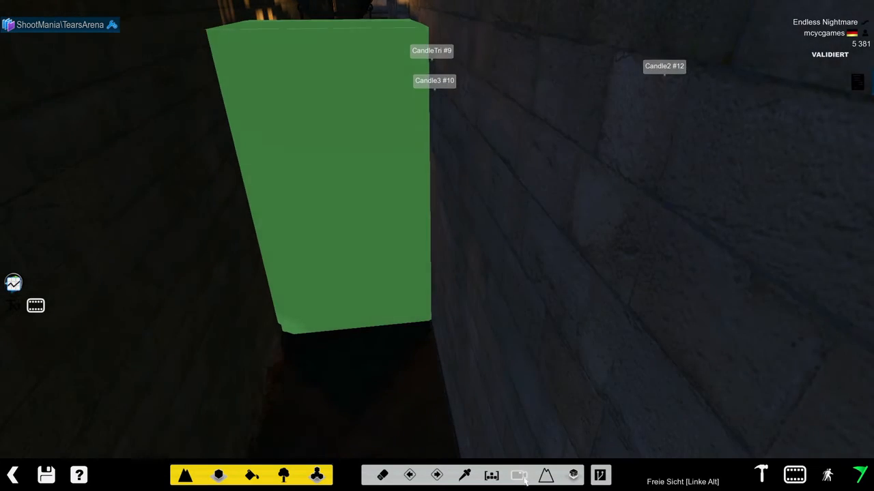
- Go back to the spawn room, leave item editing mode and open the Event Manager on the Unnamed Script
click(520, 478)
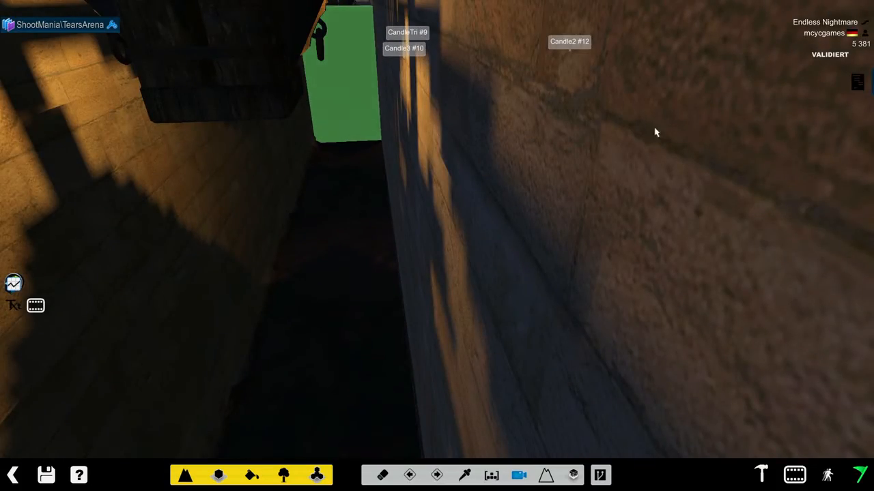
drag(513, 385, 423, 277)
scroll(425, 279, up, 3)
right_drag(425, 280, 304, 277)
drag(524, 229, 324, 287)
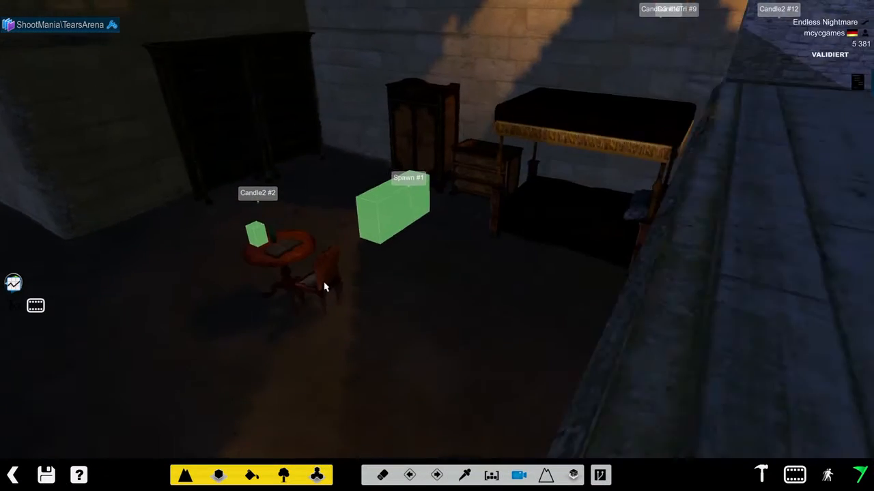
right_drag(324, 286, 474, 285)
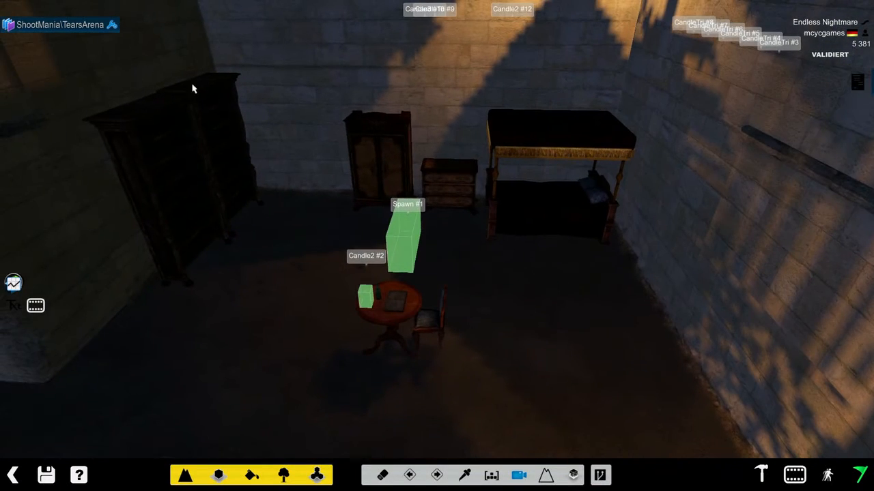
click(99, 26)
click(418, 407)
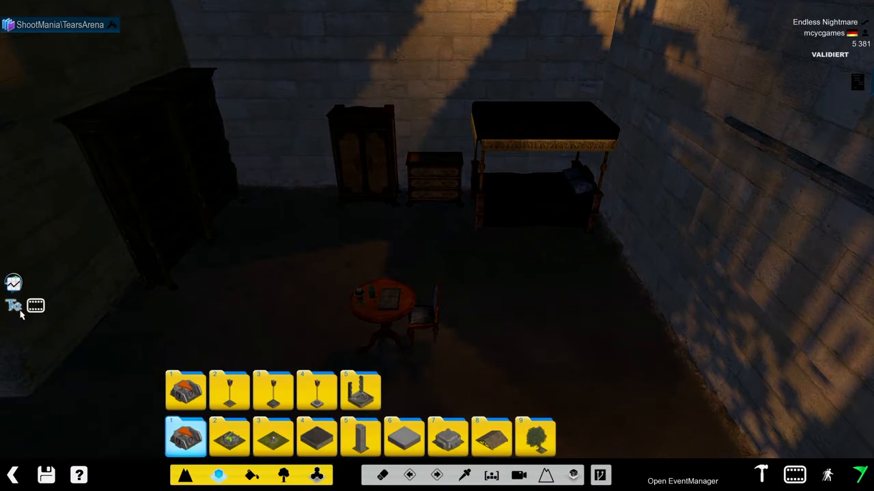
click(13, 284)
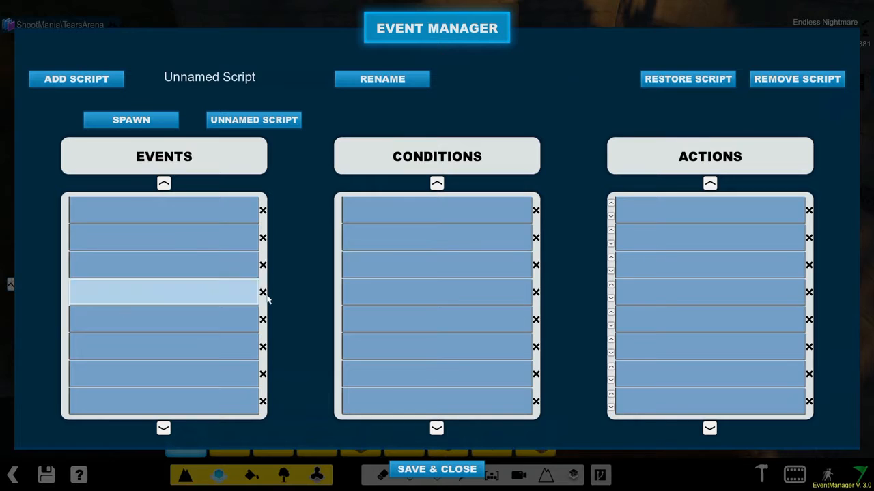
- Rename the Unnamed Script to Teleport, give it a Trigger event with Trigger Id 1 and save the scripts
click(294, 120)
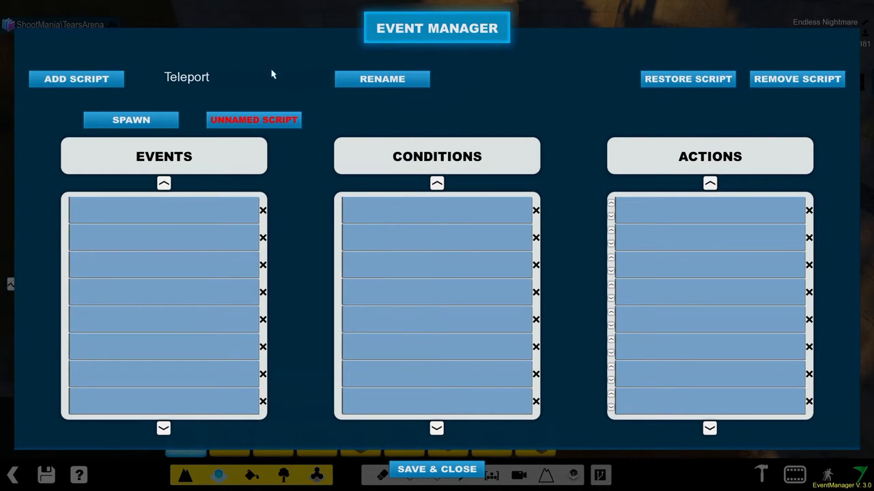
click(378, 78)
click(169, 211)
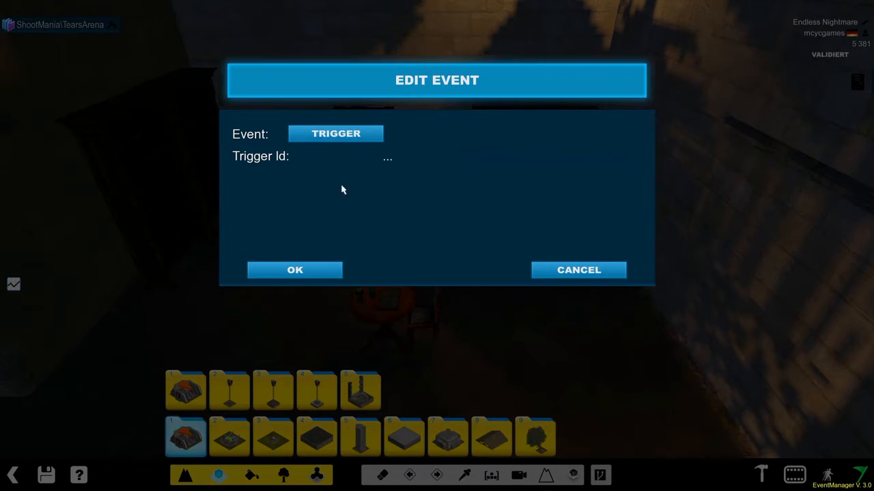
click(350, 138)
click(249, 136)
click(406, 161)
click(312, 273)
click(433, 470)
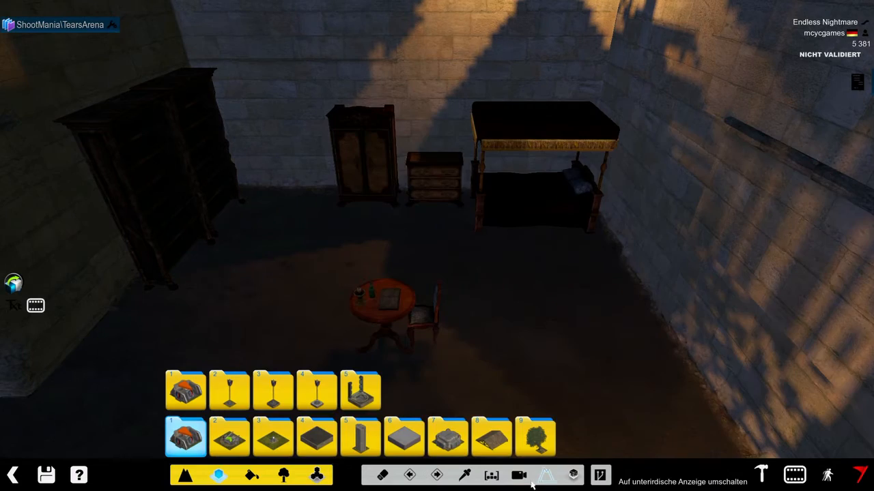
- Check the id and settings of the green trigger in the corridor in item editing mode, without changing them
right_drag(314, 248, 392, 337)
click(360, 437)
click(360, 392)
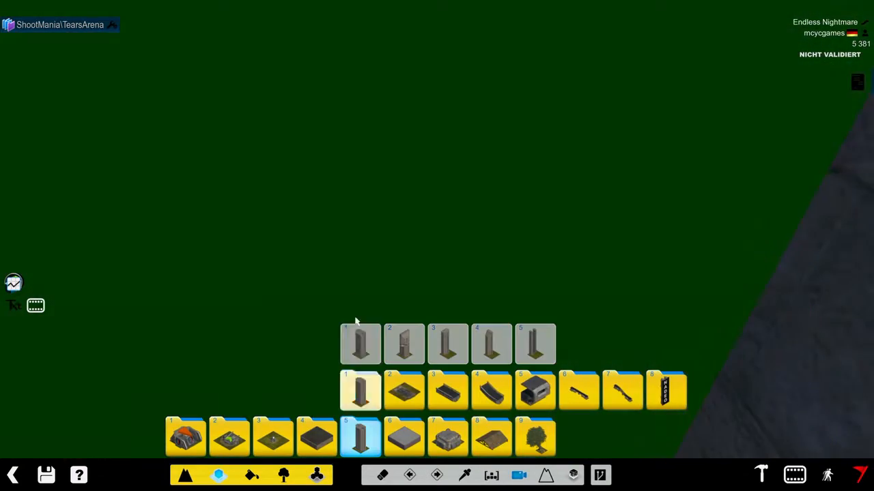
scroll(339, 207, down, 3)
click(111, 28)
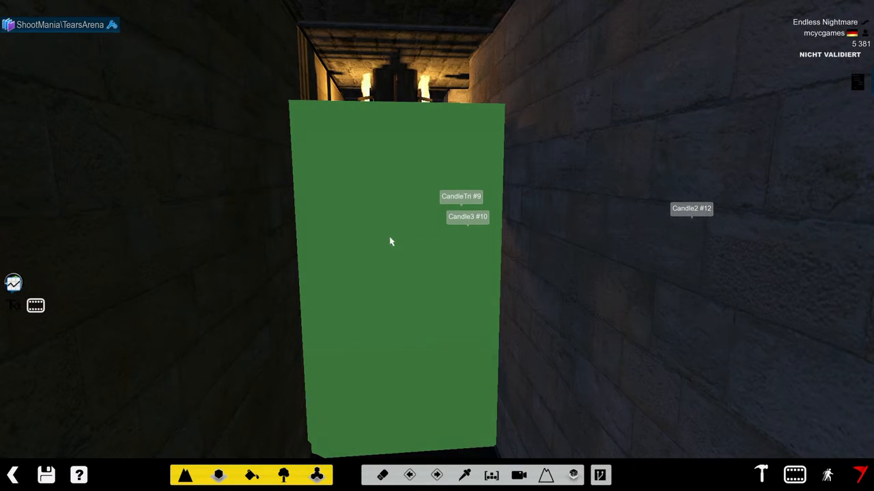
scroll(391, 242, down, 1)
click(518, 475)
right_drag(532, 265, 433, 216)
click(375, 214)
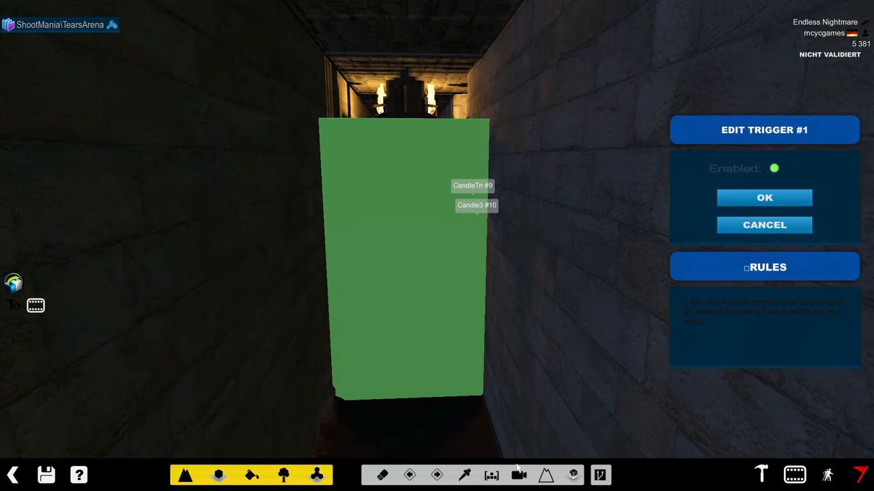
click(763, 222)
click(516, 476)
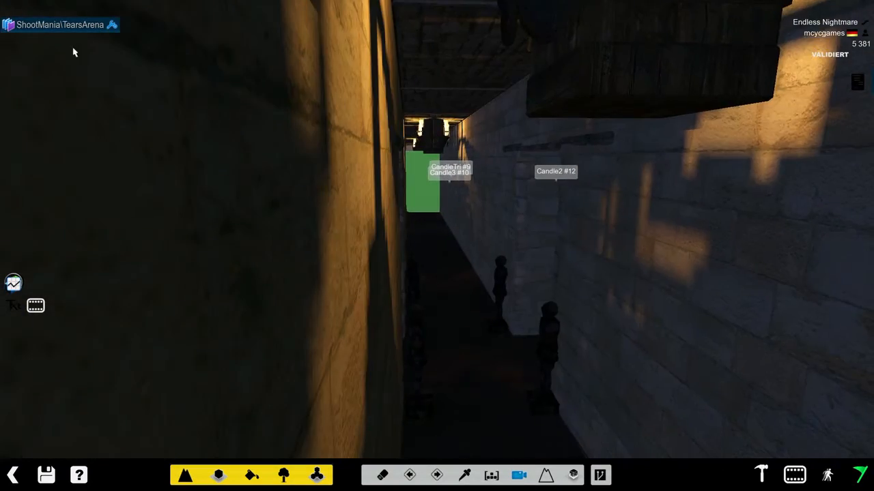
click(111, 26)
click(14, 307)
click(213, 118)
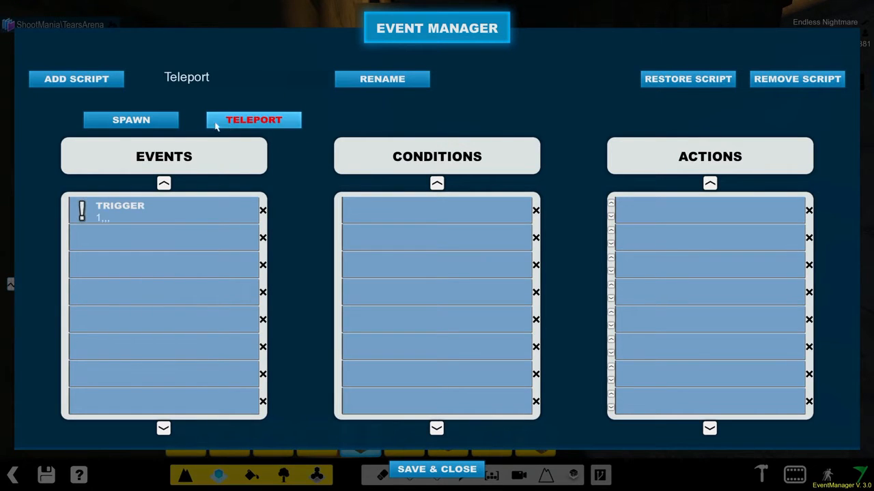
click(682, 210)
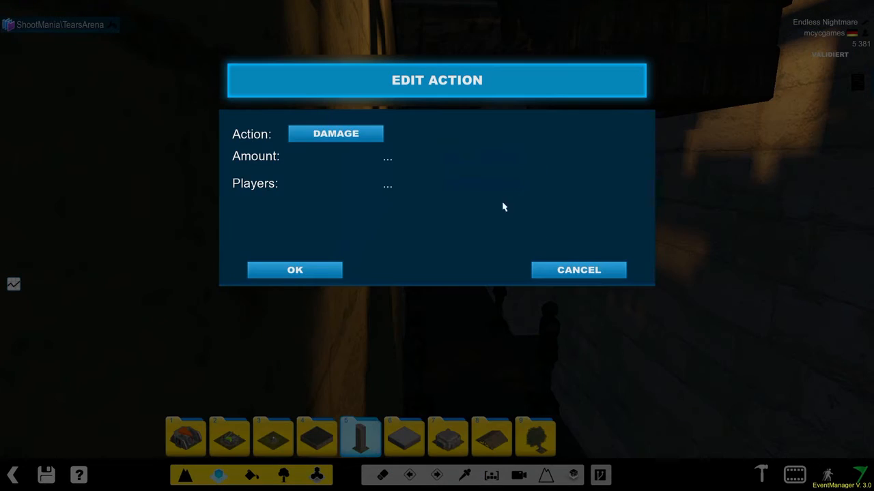
click(368, 134)
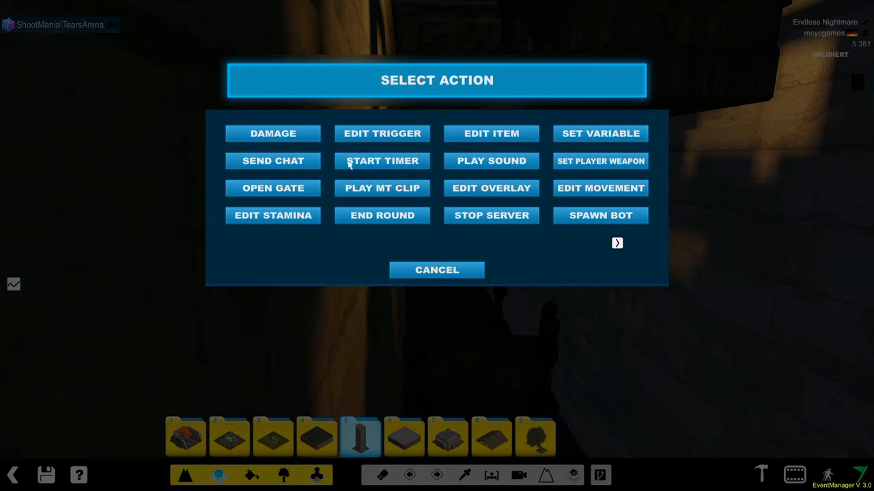
click(626, 253)
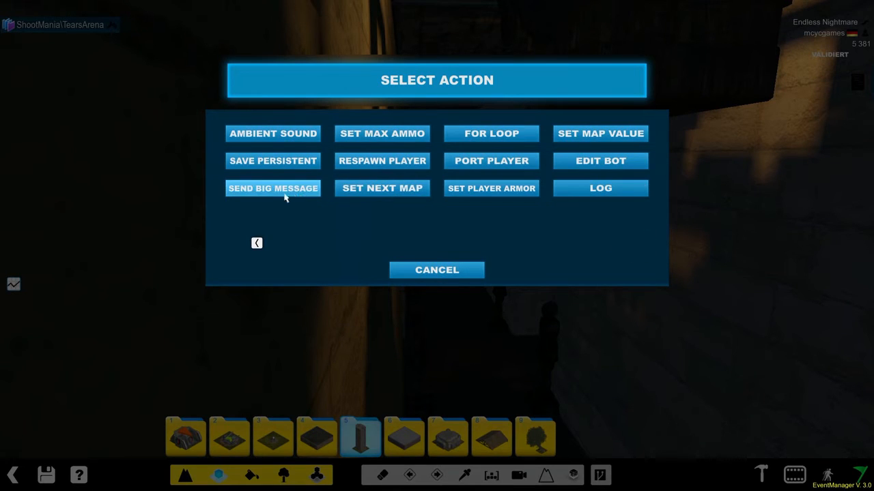
click(481, 165)
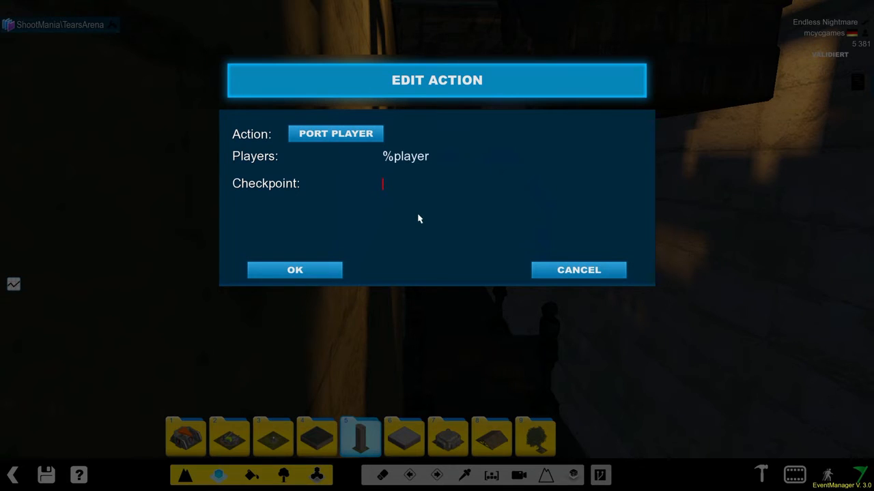
click(559, 272)
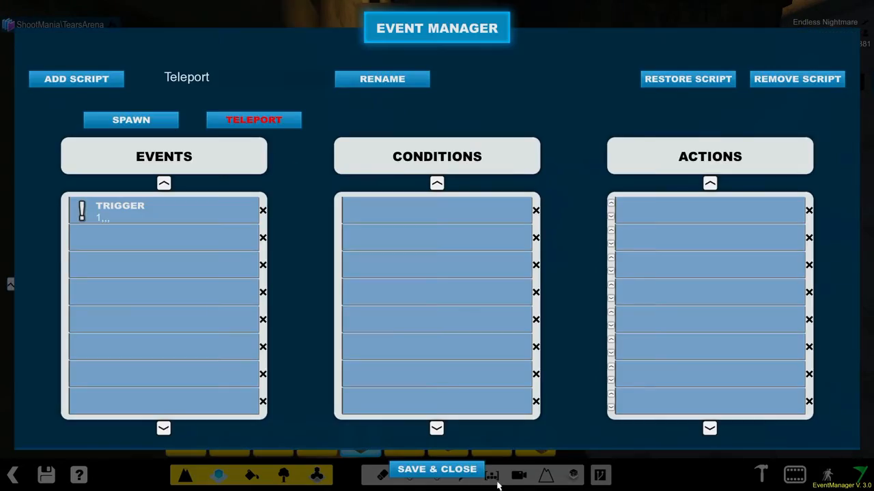
click(478, 471)
- Look up the number of the invisible checkpoint in the bookshelf hall in item editing mode
click(520, 476)
click(535, 438)
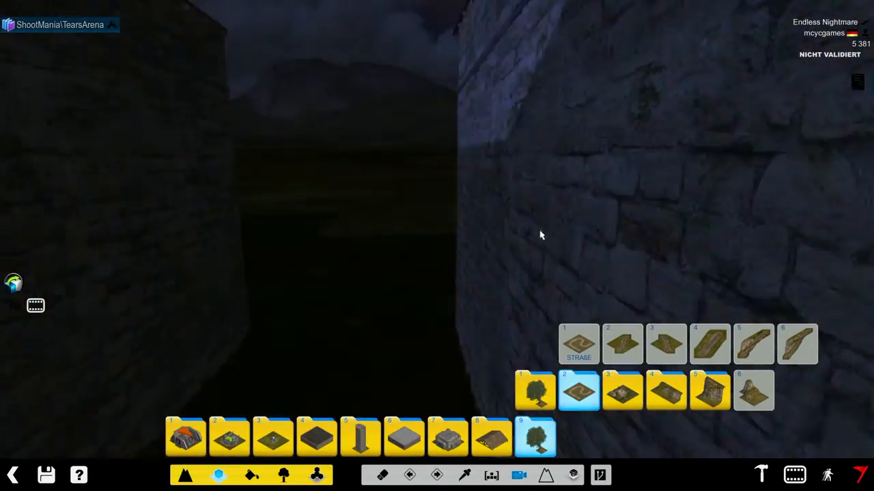
right_drag(541, 236, 76, 46)
click(116, 24)
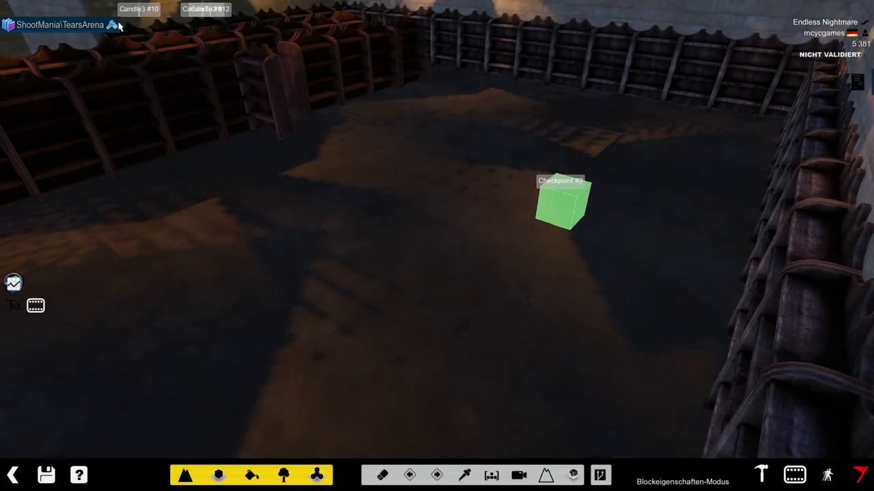
click(517, 473)
right_drag(539, 185, 140, 4)
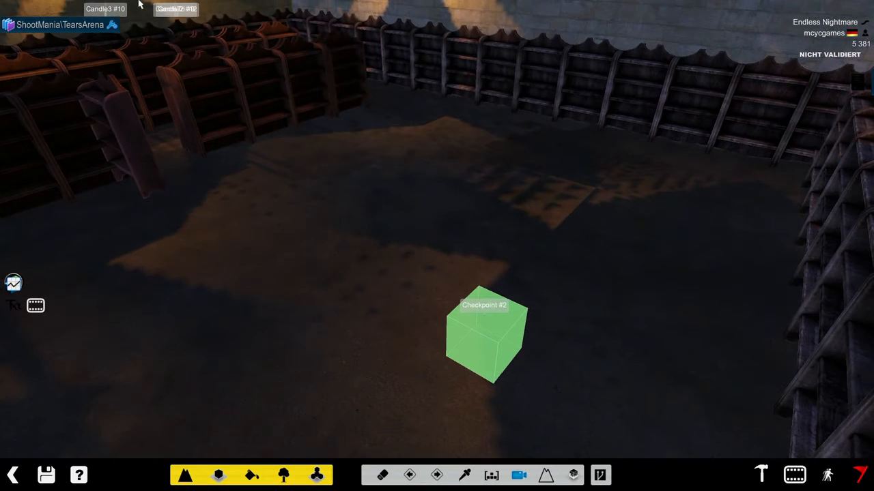
right_drag(453, 285, 477, 350)
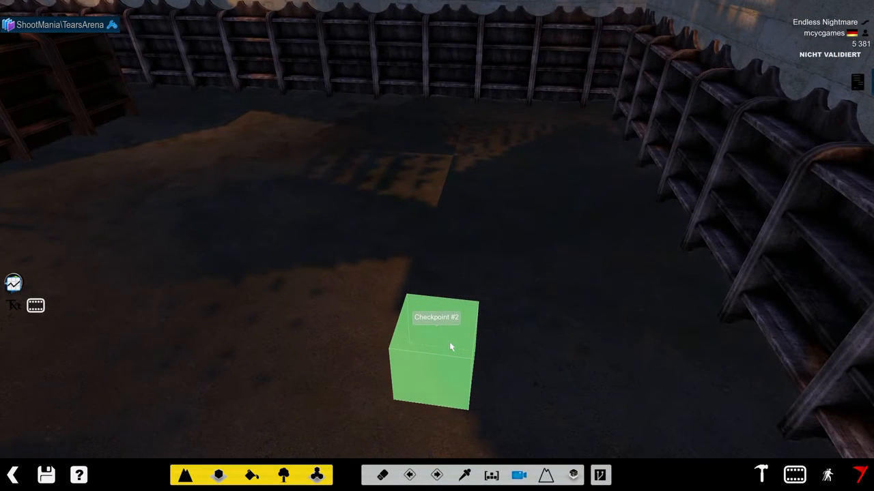
click(449, 390)
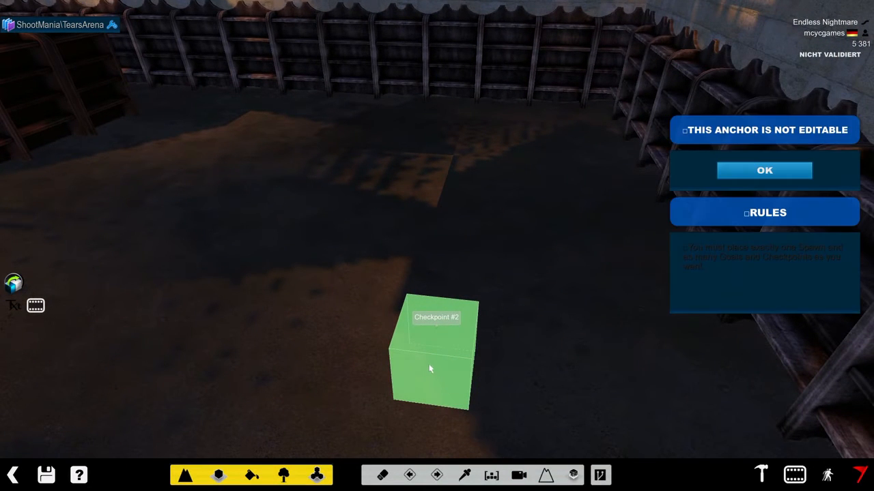
click(764, 171)
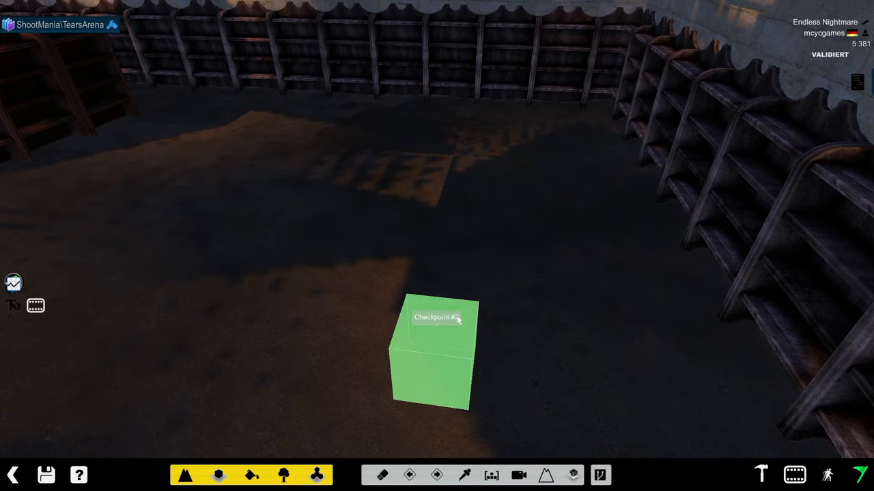
- Add a Port Player action to the Teleport script with Players %player and Checkpoint 2, and save the scripts
click(14, 303)
click(254, 121)
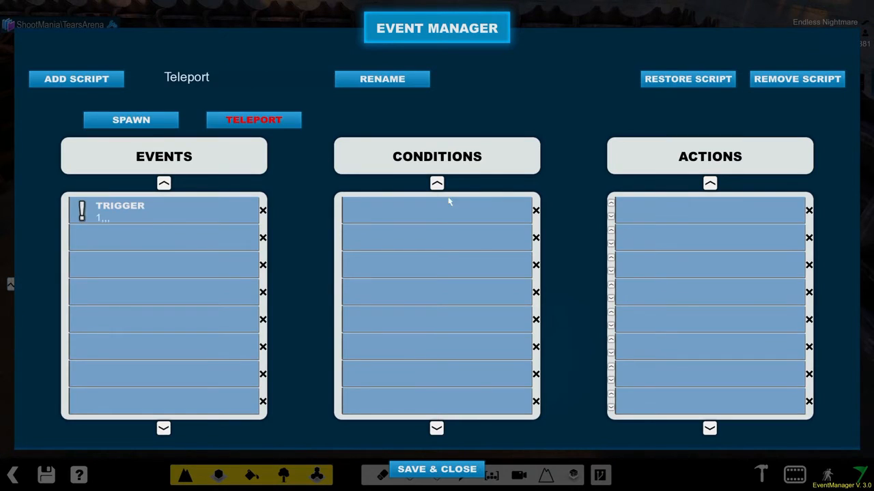
click(679, 216)
click(347, 135)
click(618, 244)
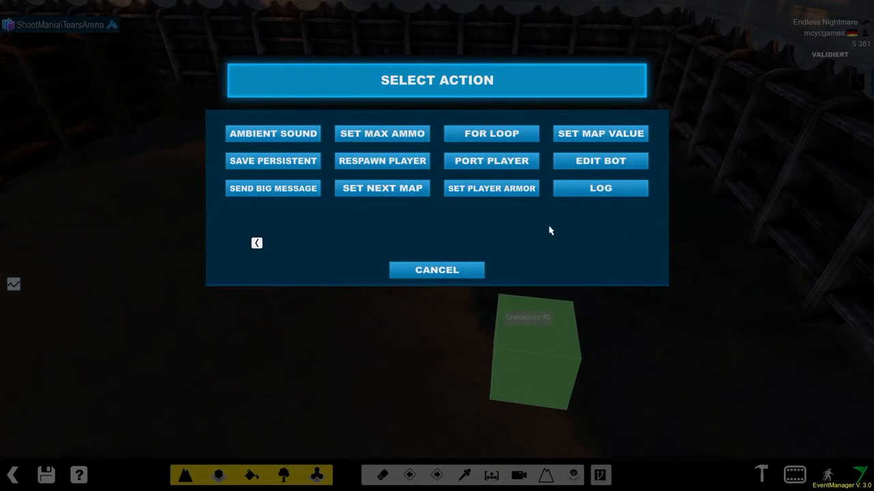
click(471, 163)
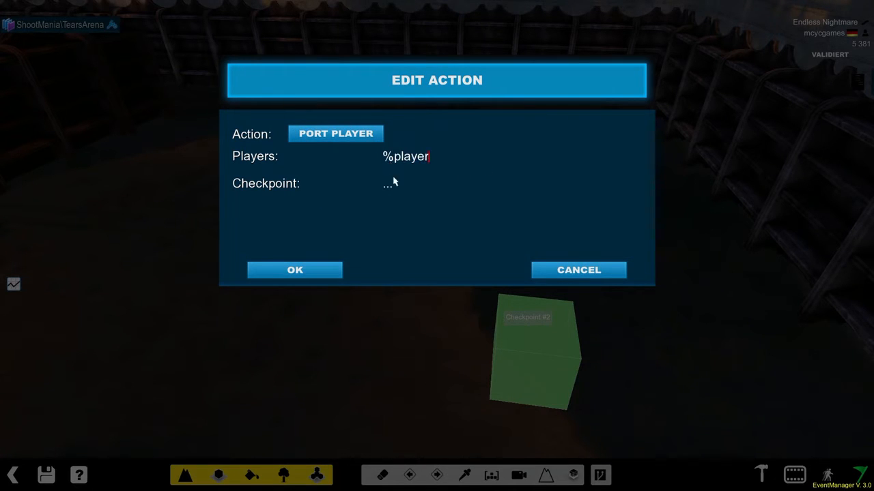
click(312, 269)
click(415, 471)
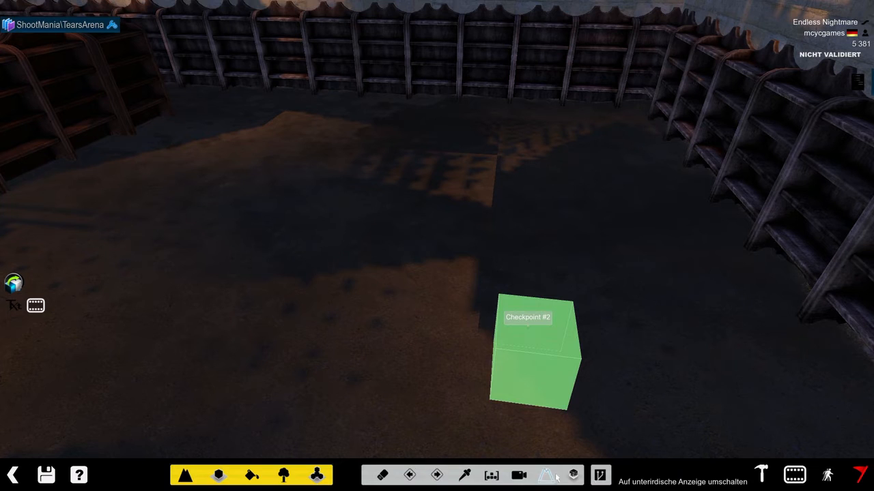
- Open the Im Spiel MediaTracker sequence for editing and leave the MediaTracker again
click(794, 474)
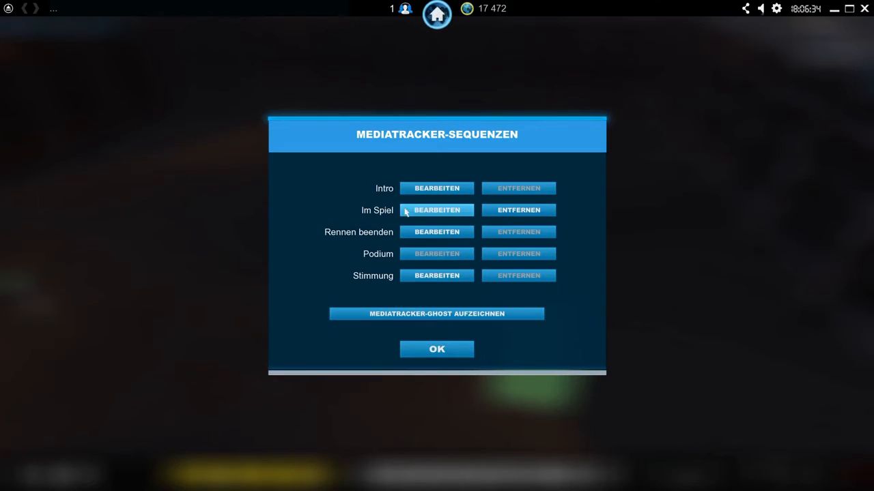
click(407, 207)
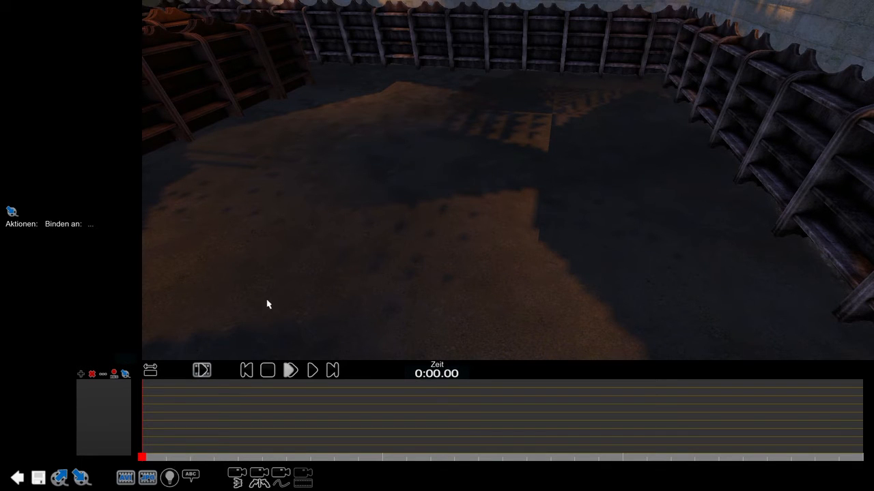
click(16, 478)
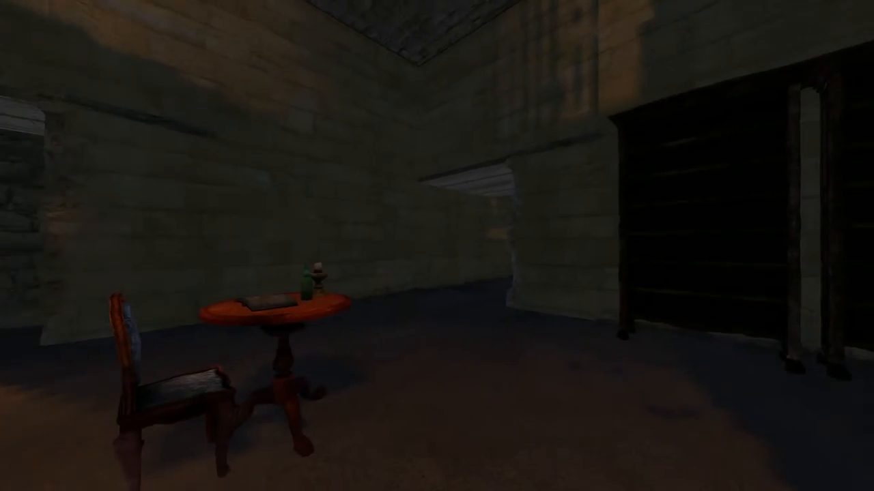
- Walk through the furnished start room in the test run and enter the long corridor
mouse_move(761, 8)
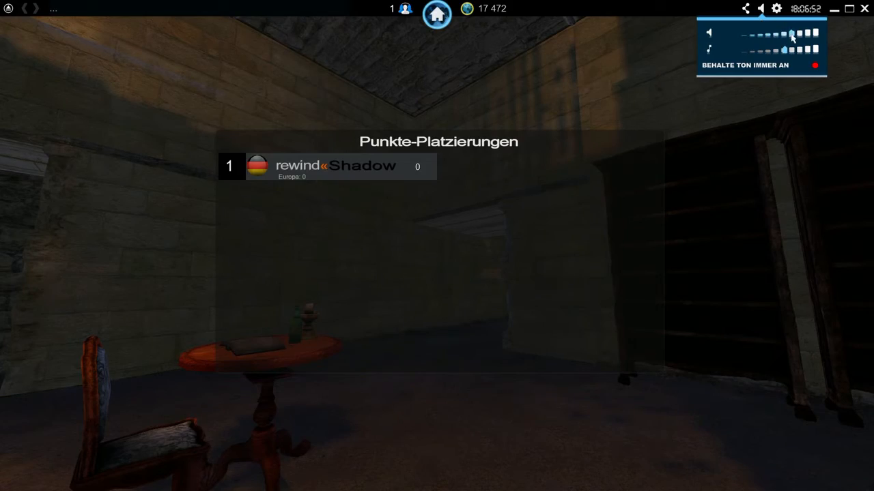
key(w)
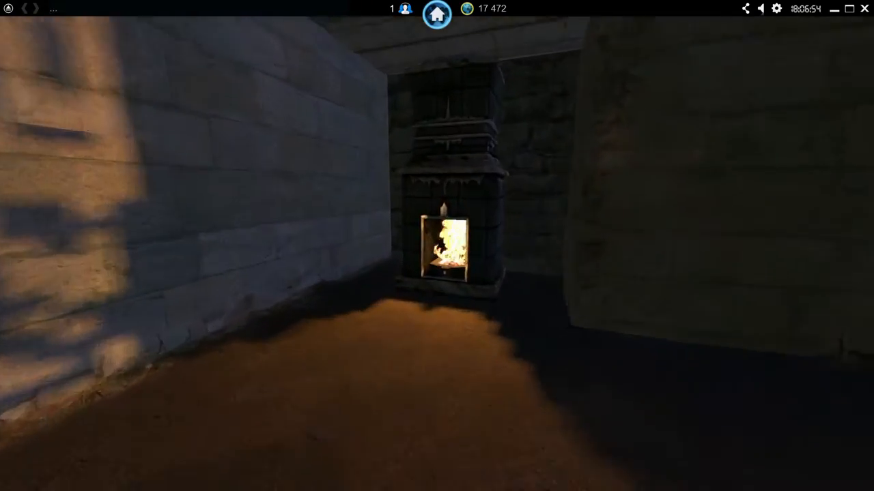
key(w)
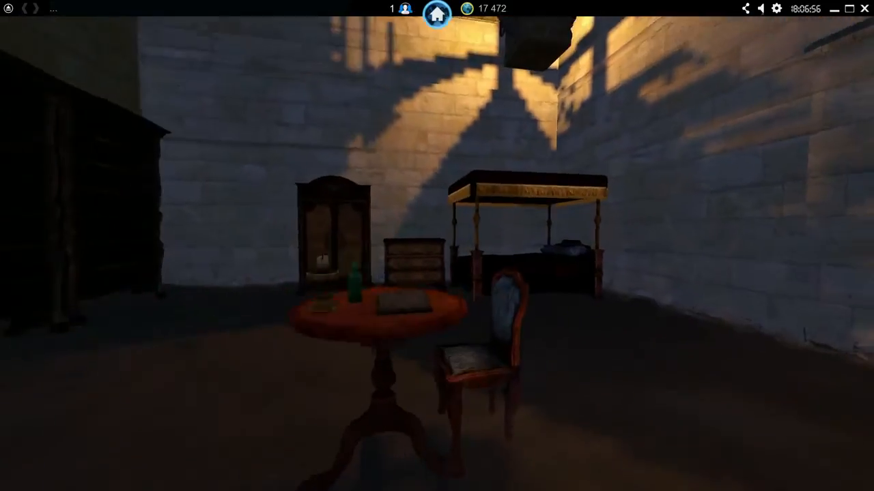
key(d)
key(w)
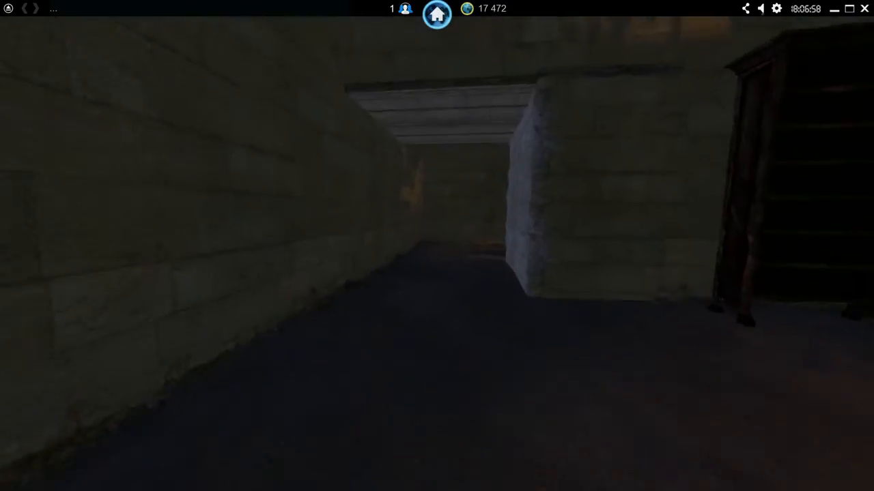
key(w)
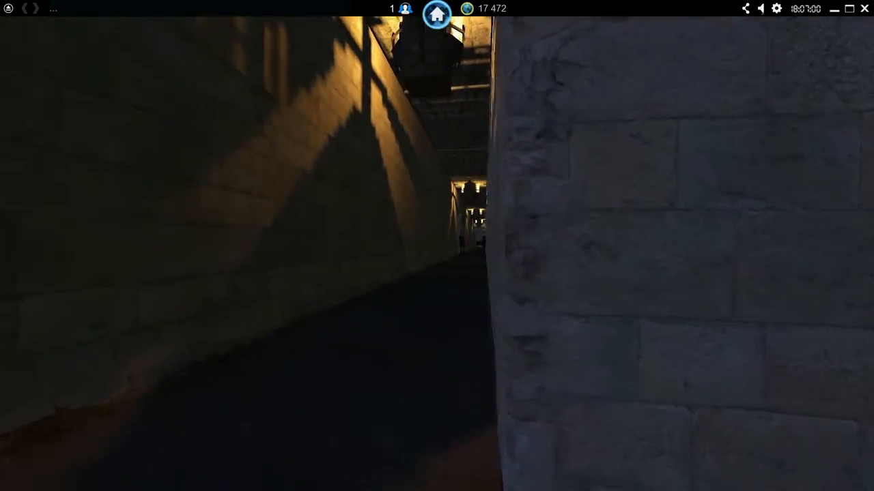
key(w)
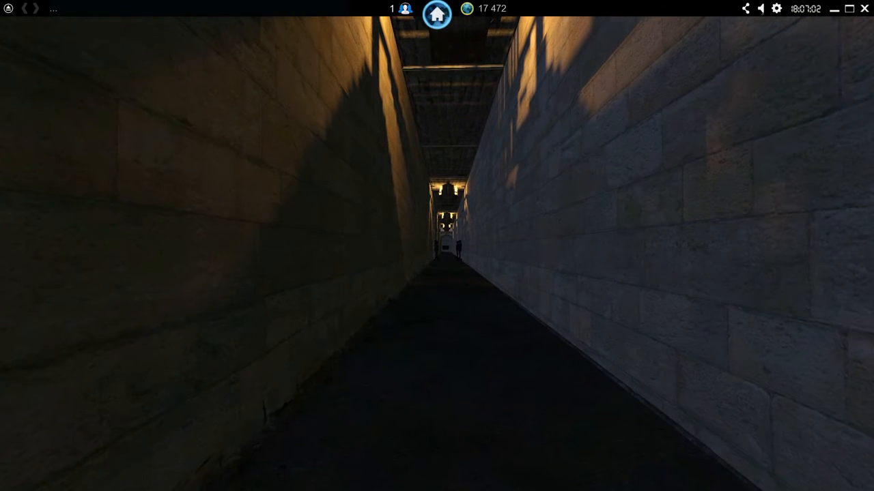
- Raise the game's sound volume in the audio settings during the test run
key(Tab)
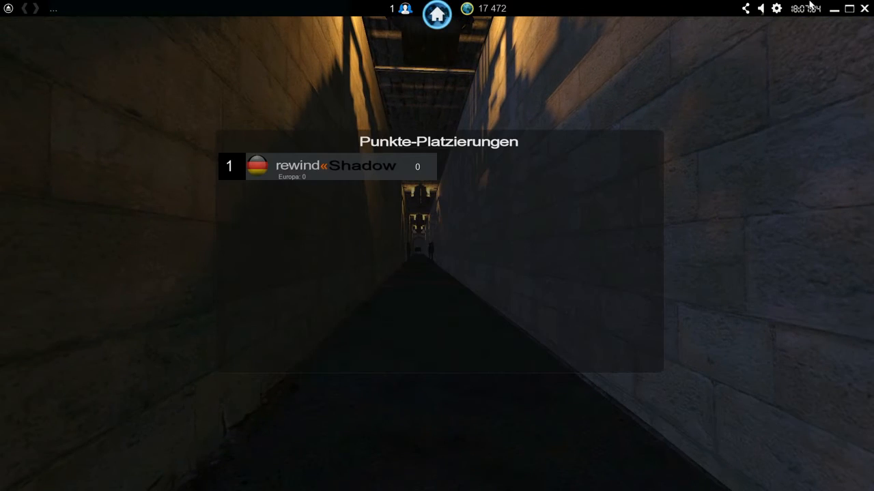
click(762, 10)
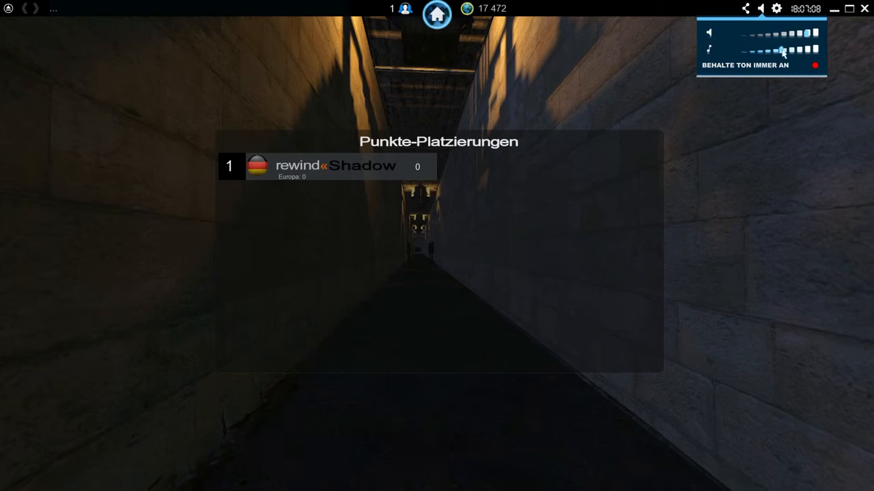
key(Tab)
- Walk down the long corridor and past the armour statues in the test run
key(w)
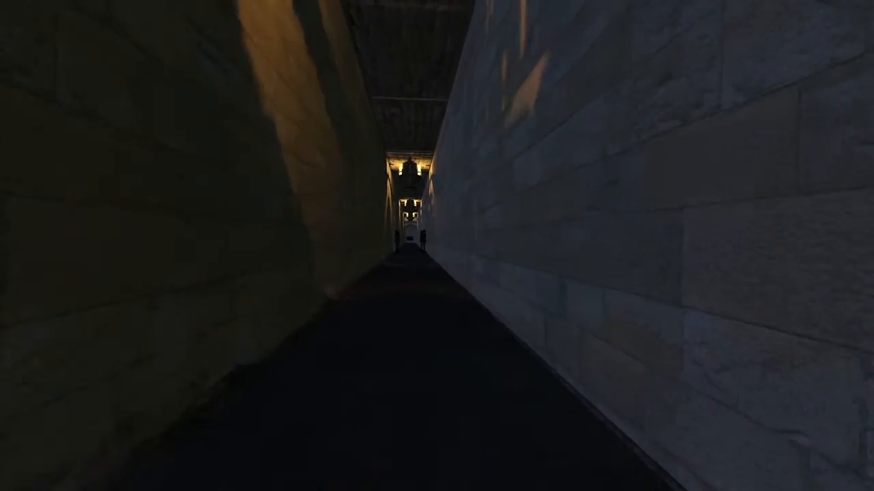
key(w)
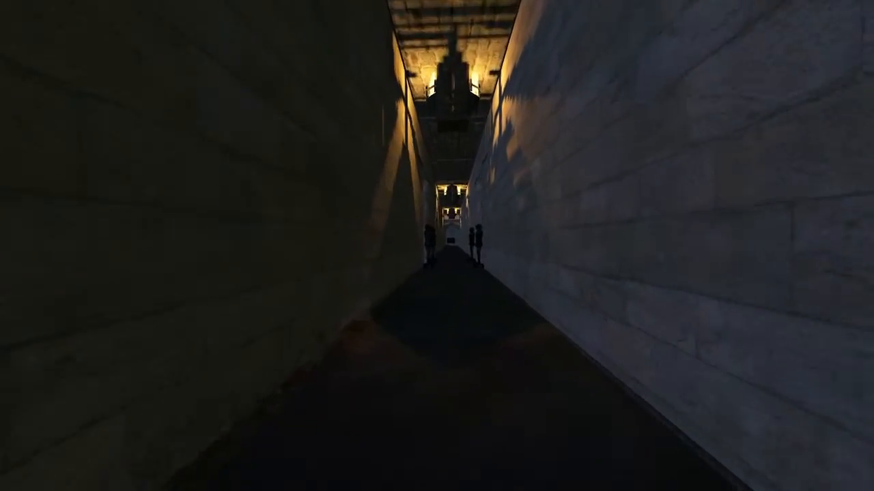
key(w)
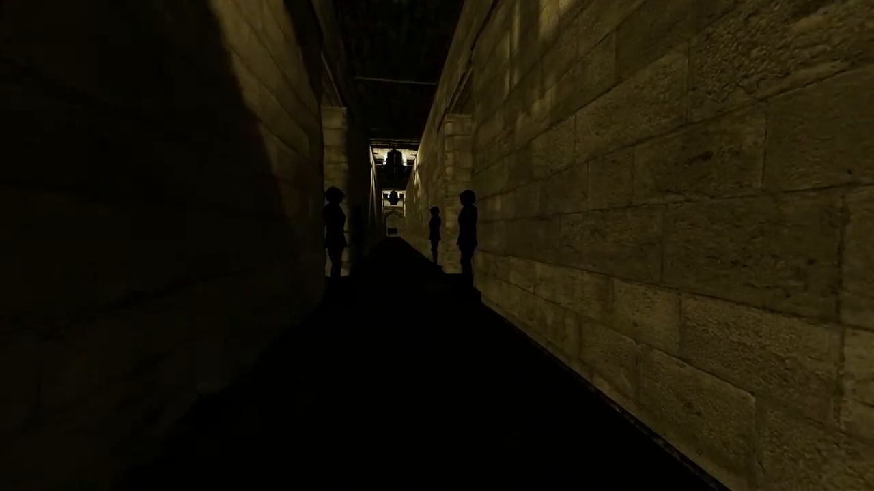
key(w)
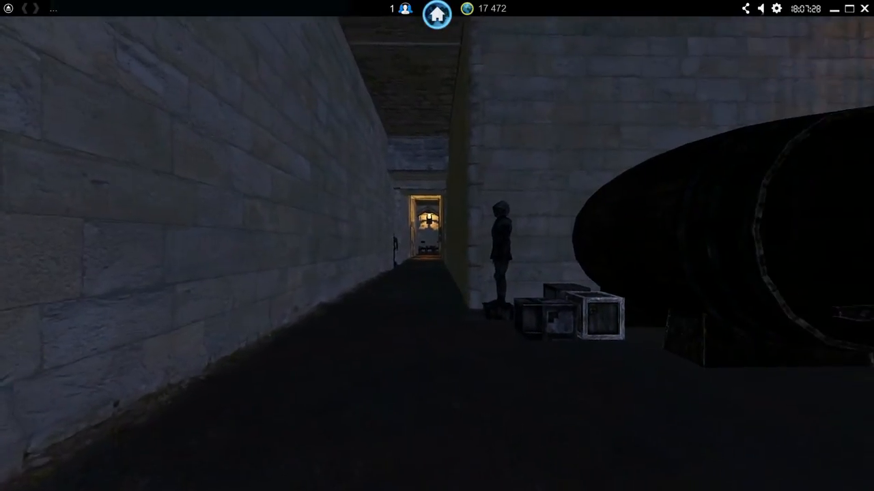
- Walk from the barrel hall through the corridors and past the statues into the corridor trigger to test the Teleport
key(w)
key(w)
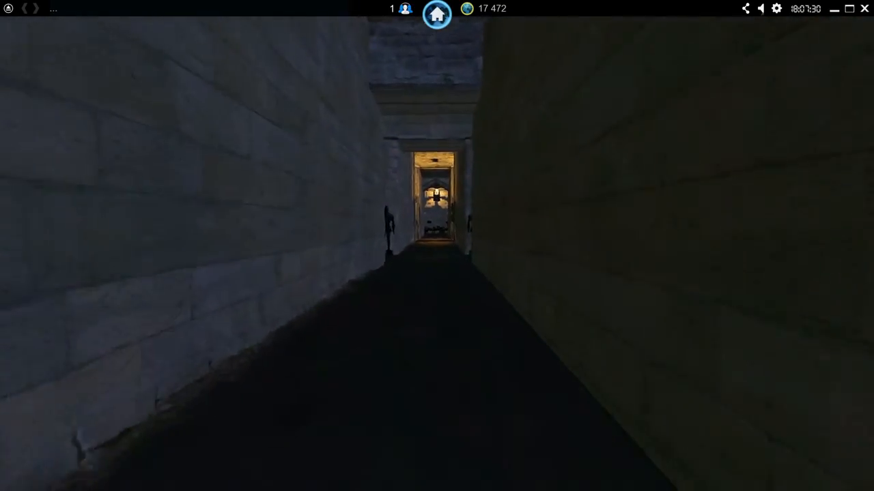
key(w)
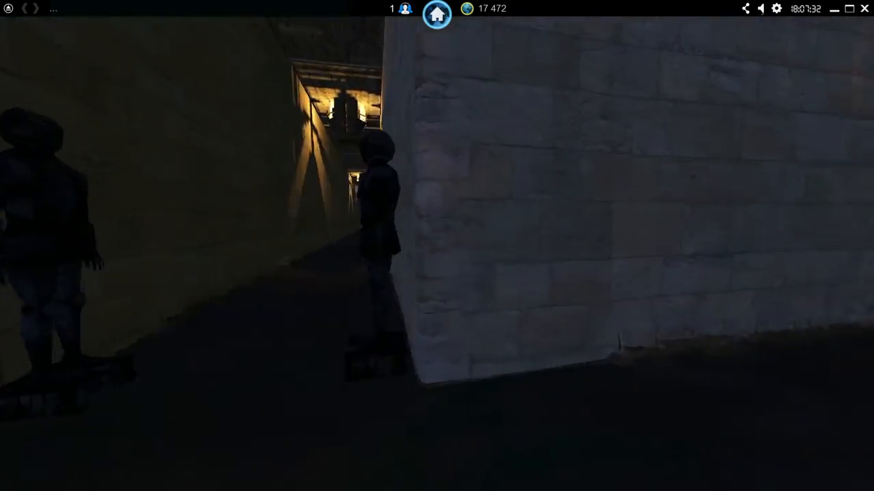
key(w)
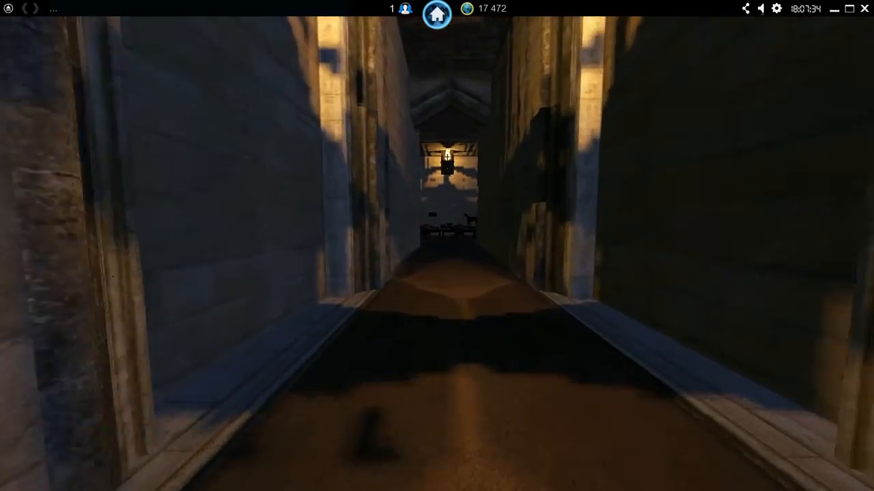
key(w)
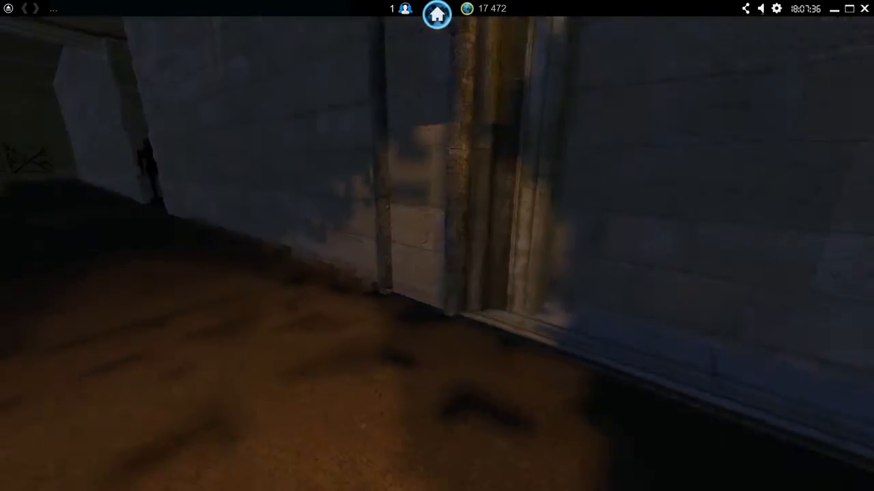
key(w)
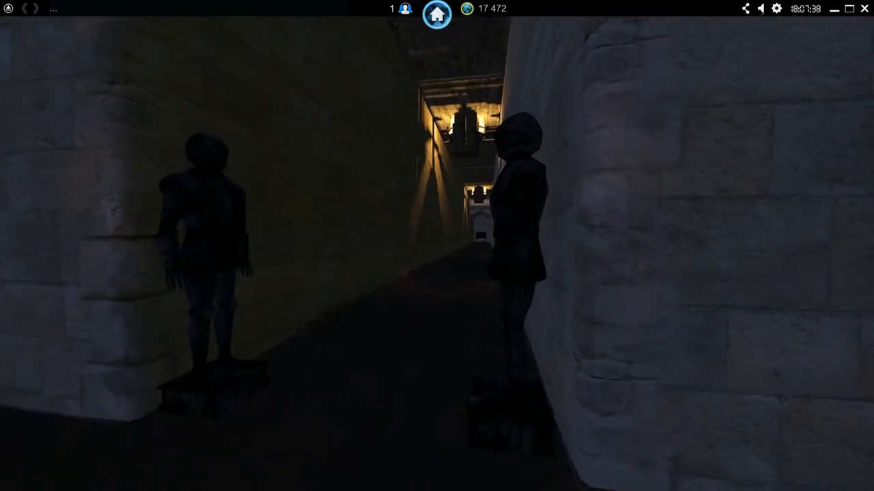
key(w)
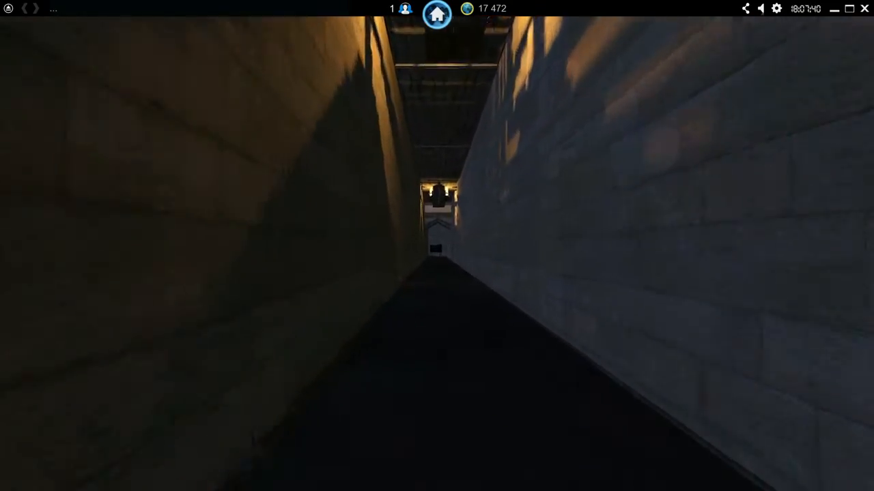
key(w)
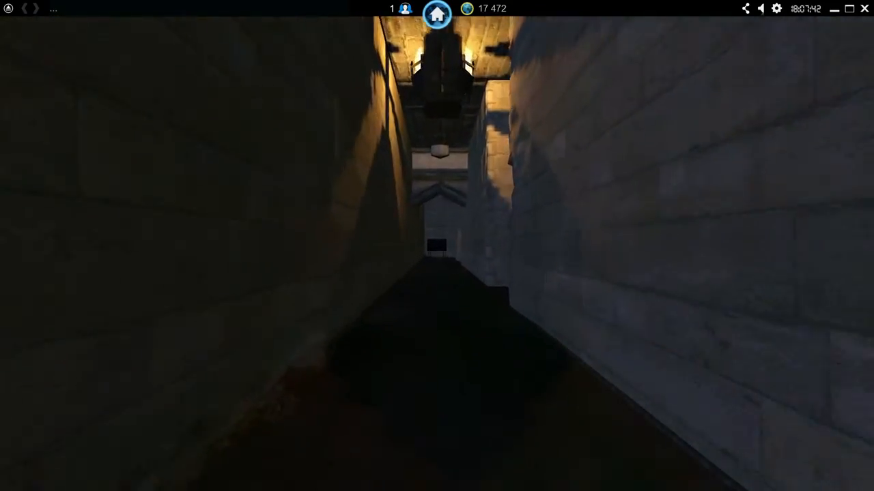
- Look around the bookshelf hall at the teleport destination in the test run
key(w)
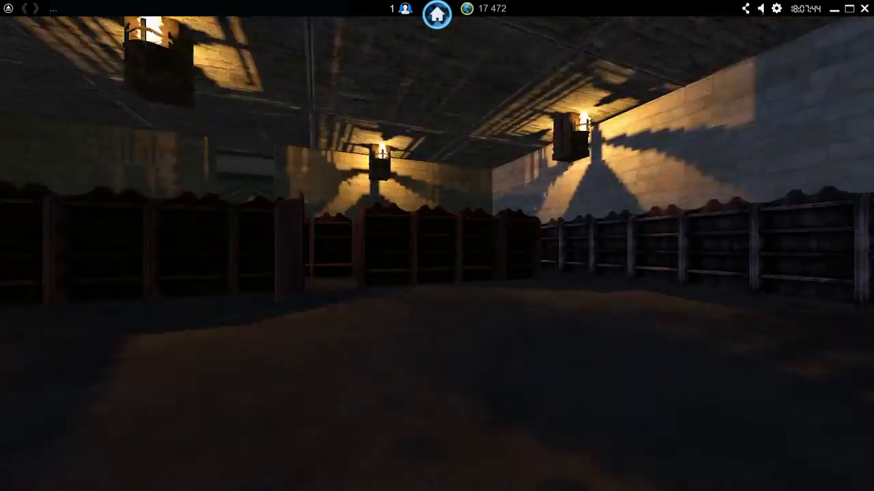
key(w)
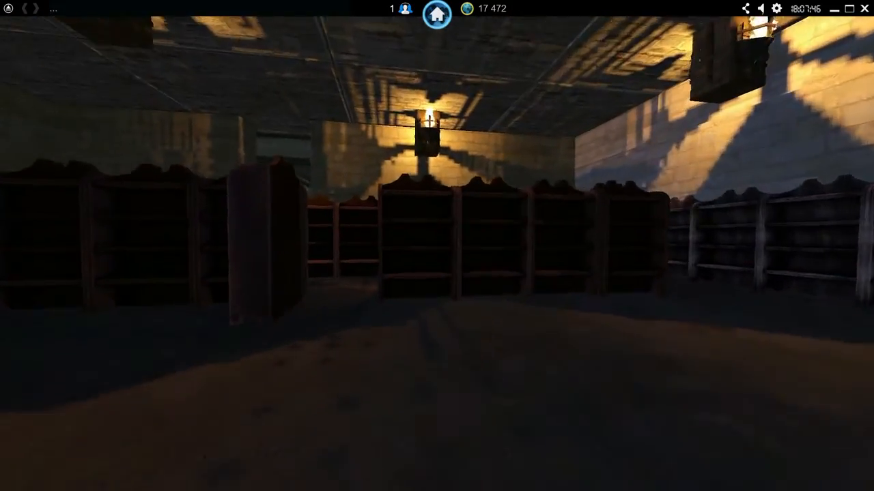
key(w)
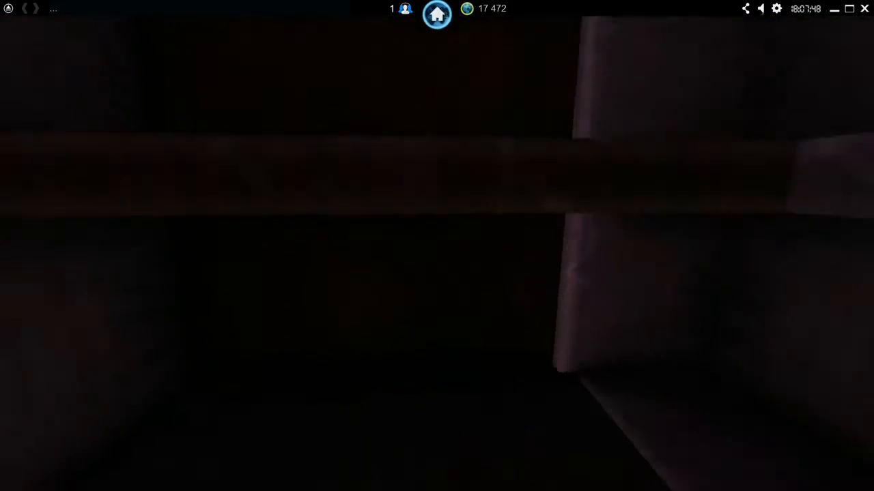
key(w)
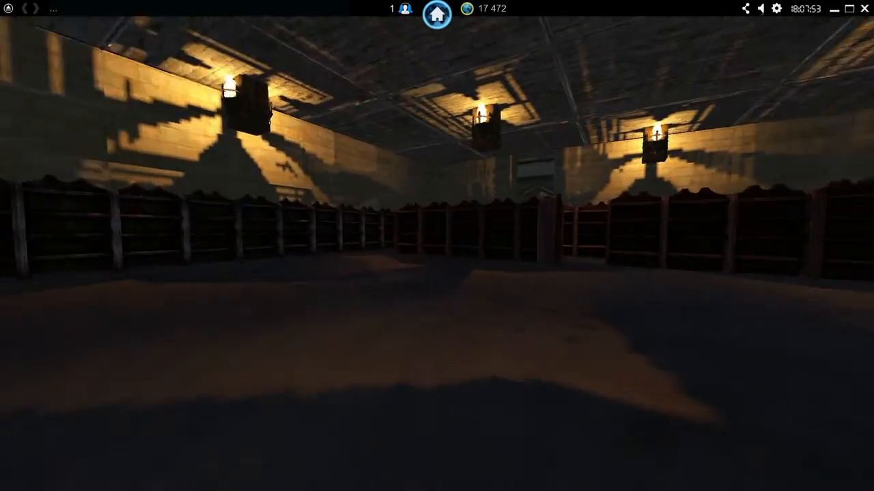
- End the test run and bring Checkpoint #2 in the bookshelf hall into close view in the map editor
key(Escape)
click(356, 276)
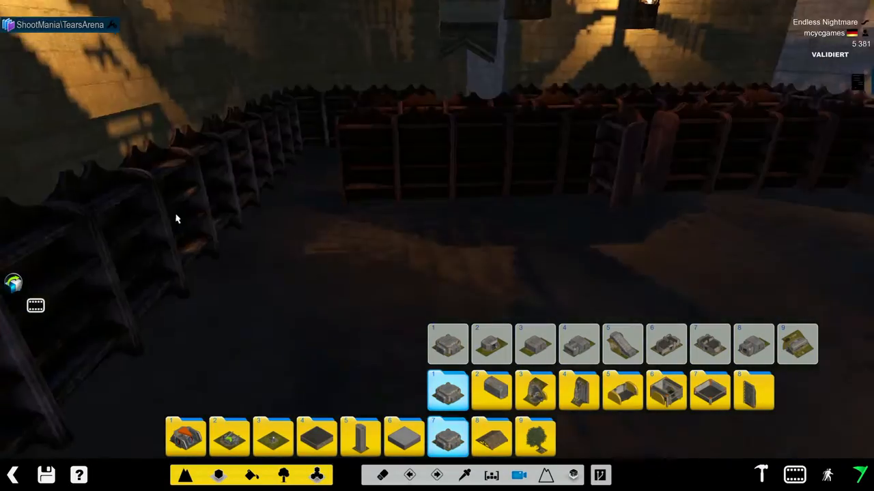
right_drag(462, 199, 617, 183)
click(116, 30)
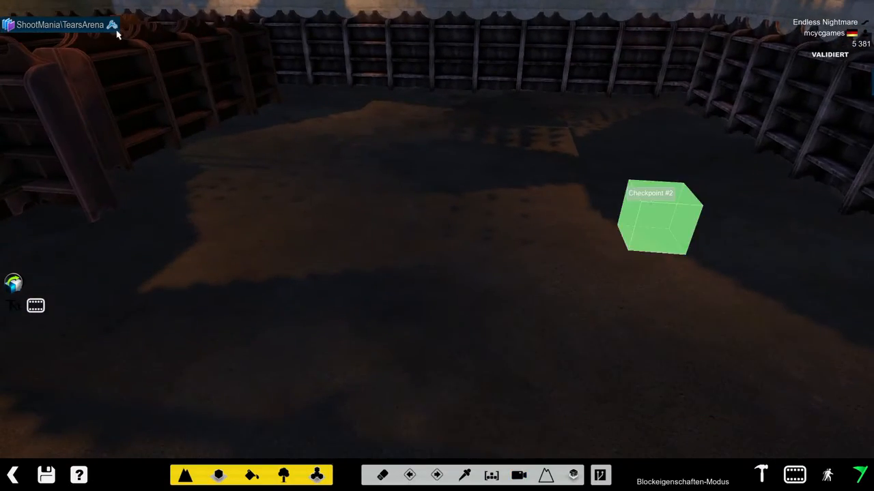
click(524, 477)
right_drag(423, 175, 460, 169)
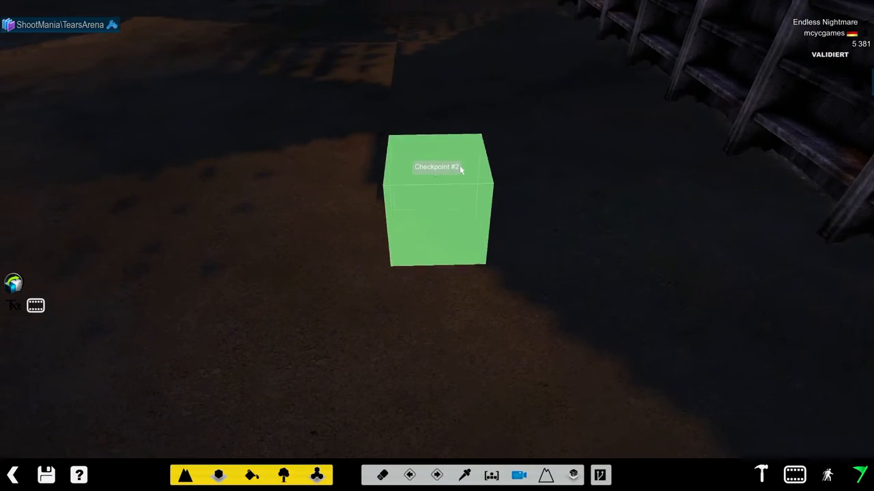
- Open the Im Spiel MediaTracker sequence for editing and add a new clip
click(794, 476)
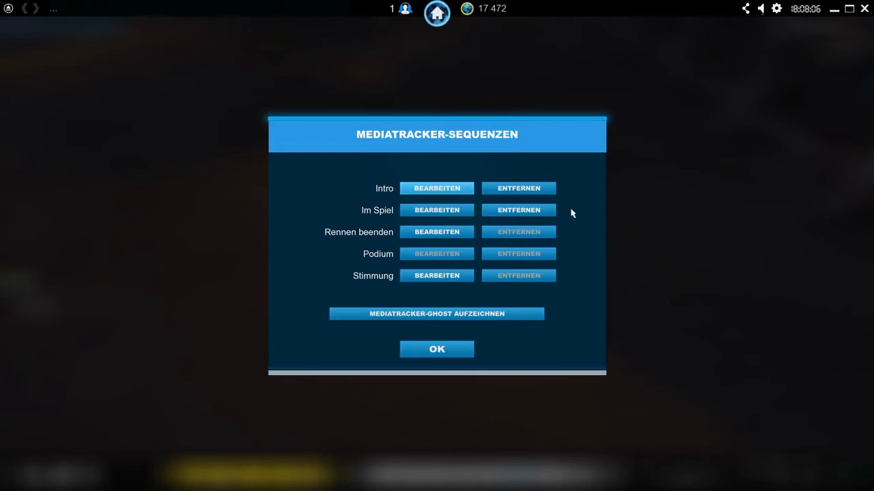
click(460, 210)
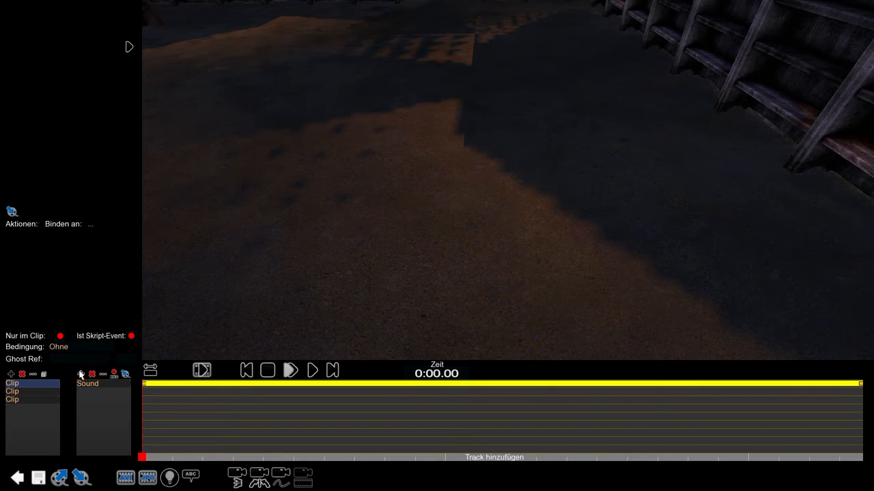
click(11, 375)
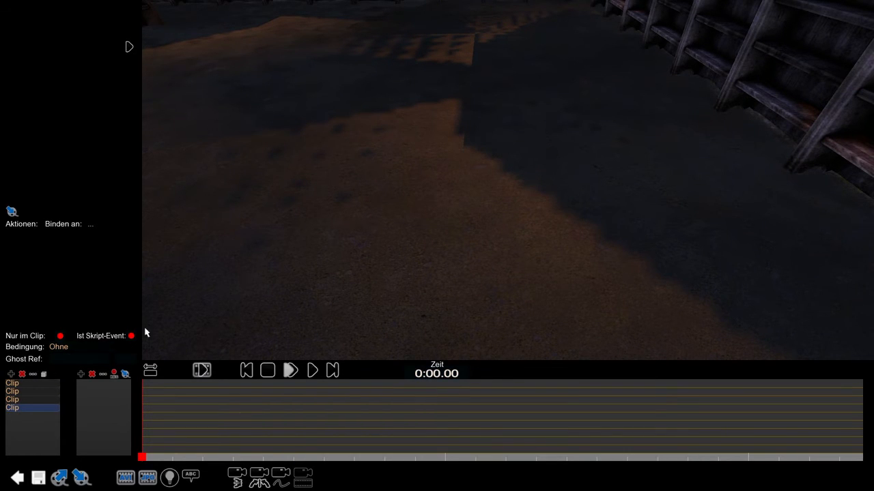
- Place the new clip's trigger on the bookshelf hall floor in the area of the teleport destination and leave trigger placement
click(41, 376)
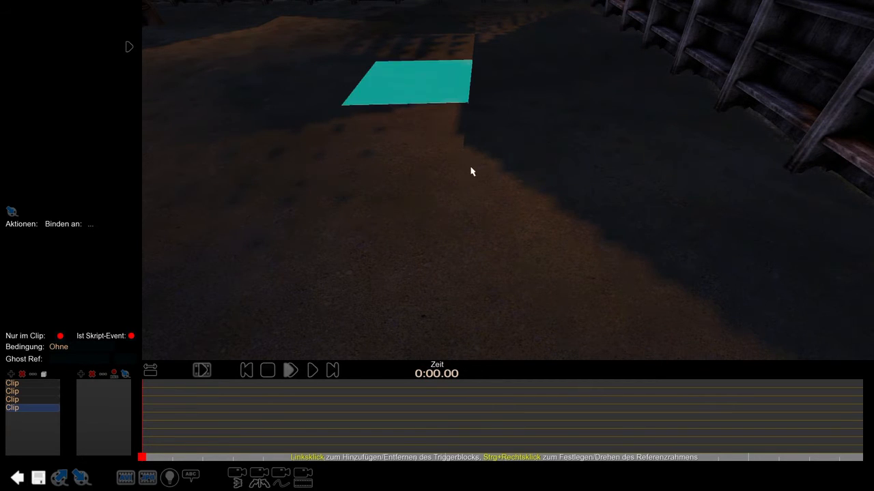
click(451, 213)
drag(580, 226, 585, 299)
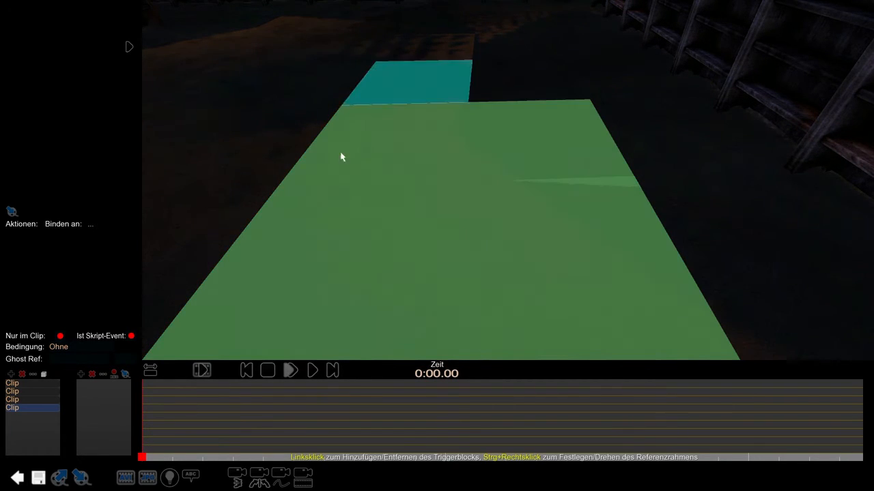
scroll(361, 140, up, 1)
drag(362, 141, 510, 437)
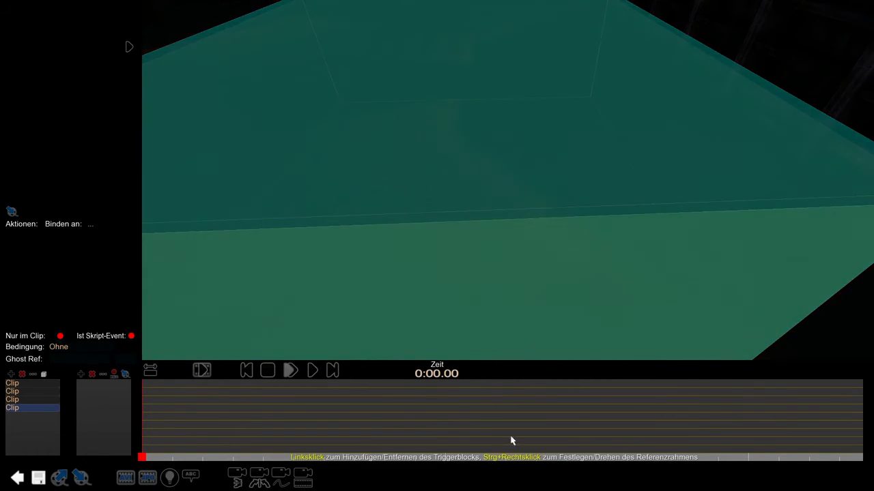
right_drag(420, 279, 386, 238)
scroll(396, 241, down, 2)
scroll(403, 246, down, 3)
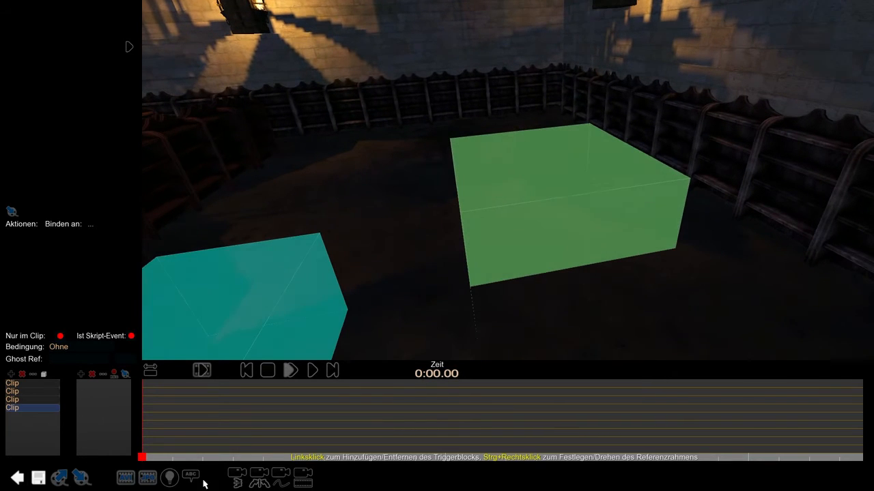
click(264, 485)
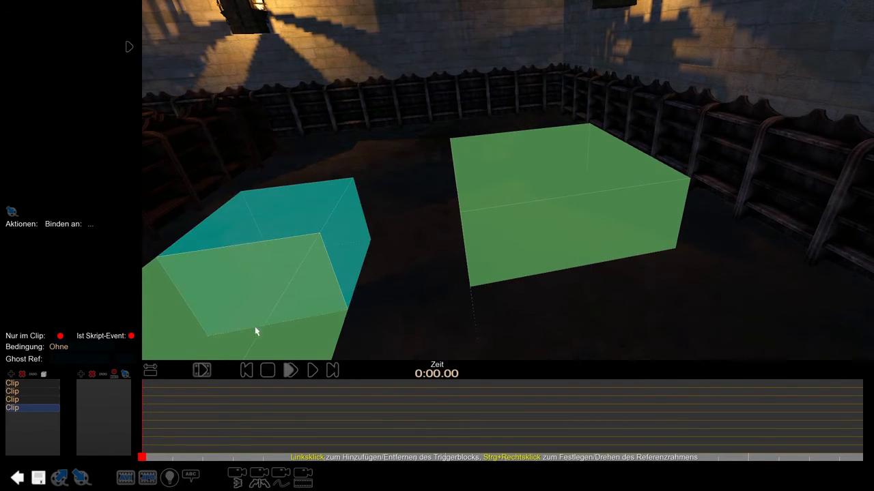
click(236, 335)
click(45, 375)
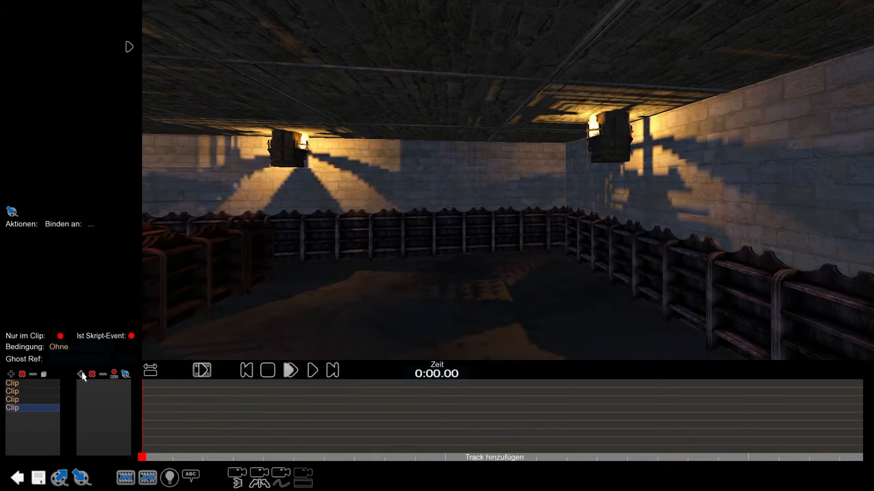
- Add a Musik-Lautstärke track to the new clip with its starting Soundlautstärke at minimum, and extend its block to about 5 seconds
click(82, 375)
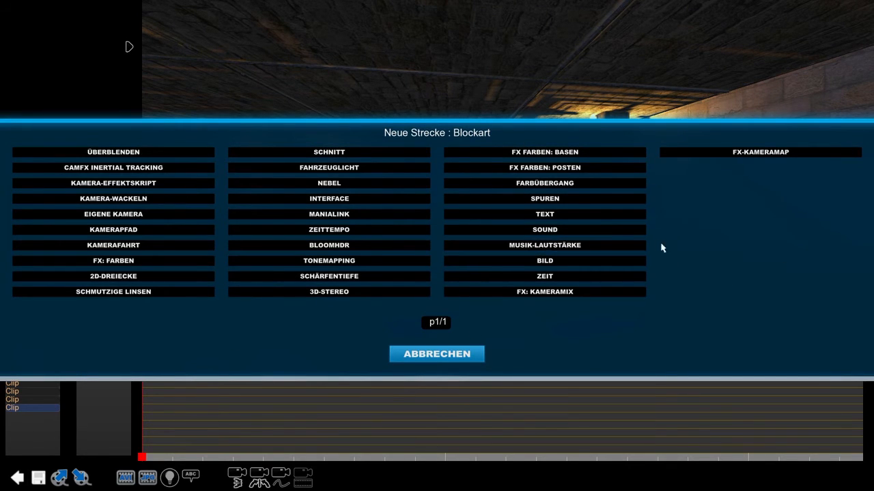
click(628, 251)
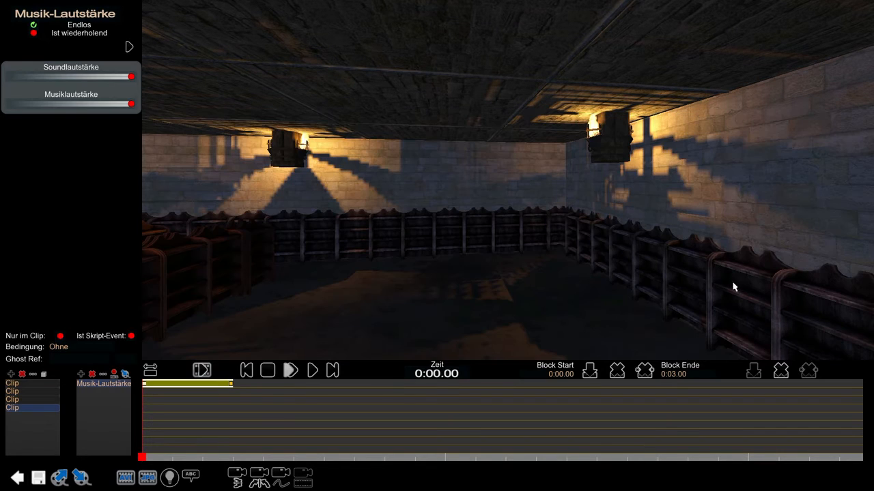
drag(107, 76, 92, 75)
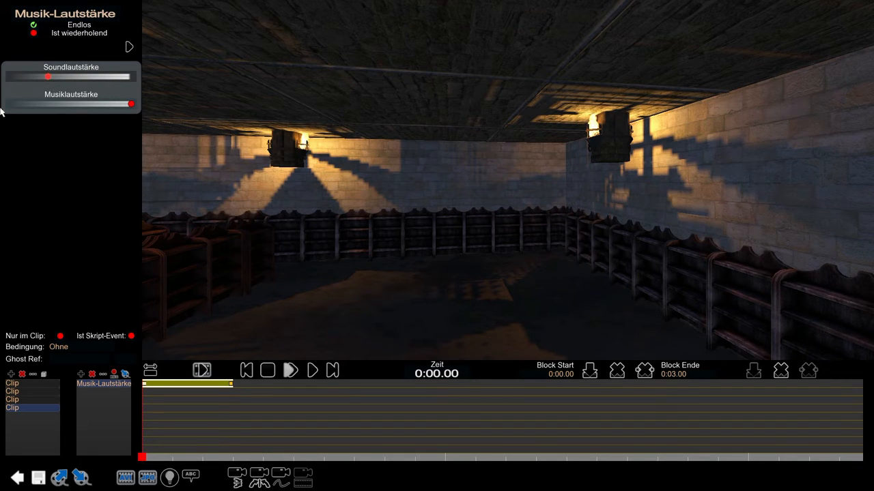
drag(45, 76, 1, 79)
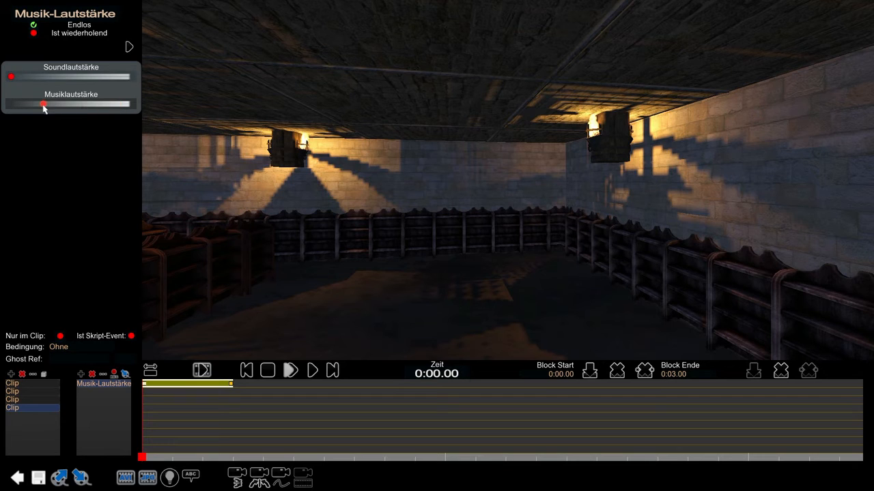
drag(230, 387, 307, 387)
click(247, 370)
- Add a Sound track to the clip and open the sound selection for its block
click(80, 374)
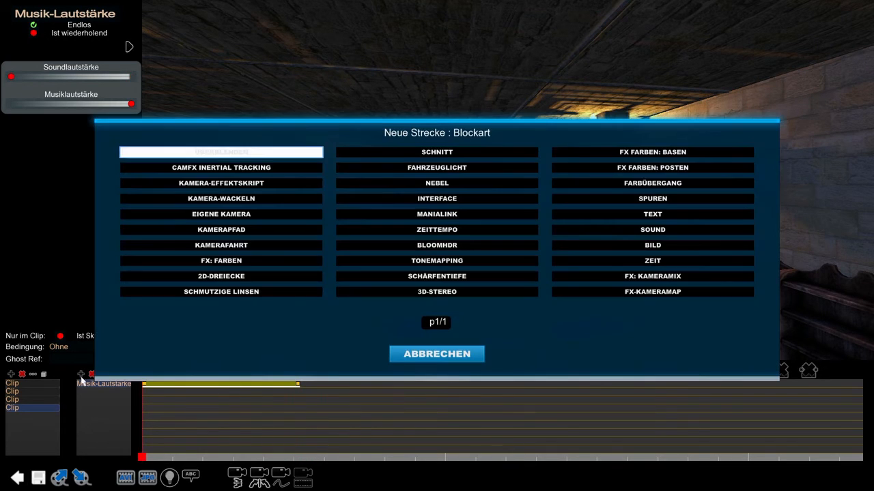
click(642, 230)
click(132, 71)
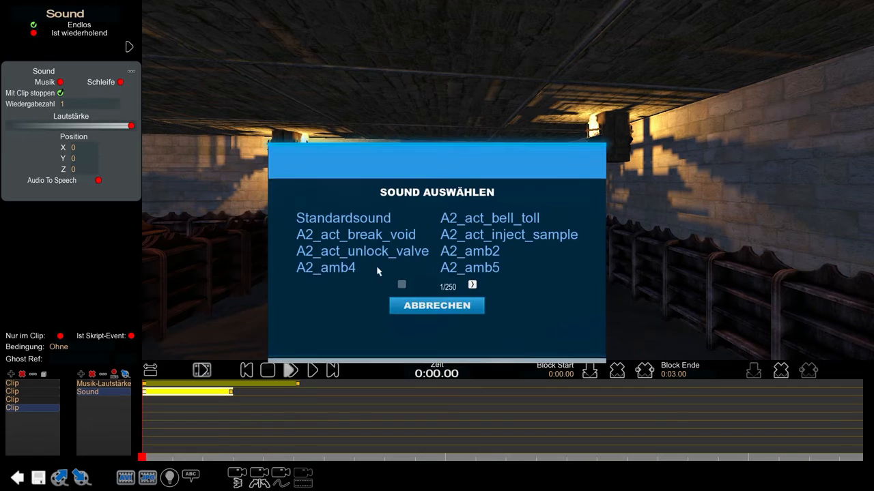
- Browse the available sounds and assign V3_jump_scare12 to the Sound block
click(471, 287)
click(471, 287)
click(471, 286)
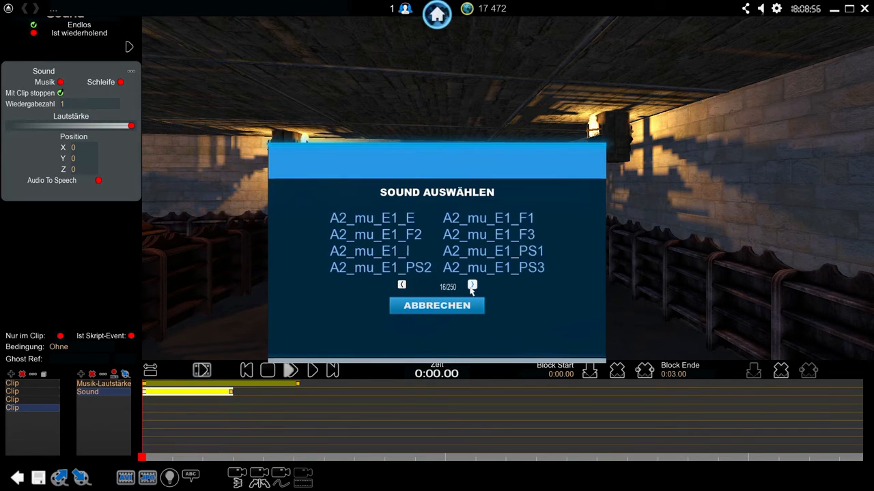
click(471, 286)
click(472, 285)
click(472, 285)
click(472, 285)
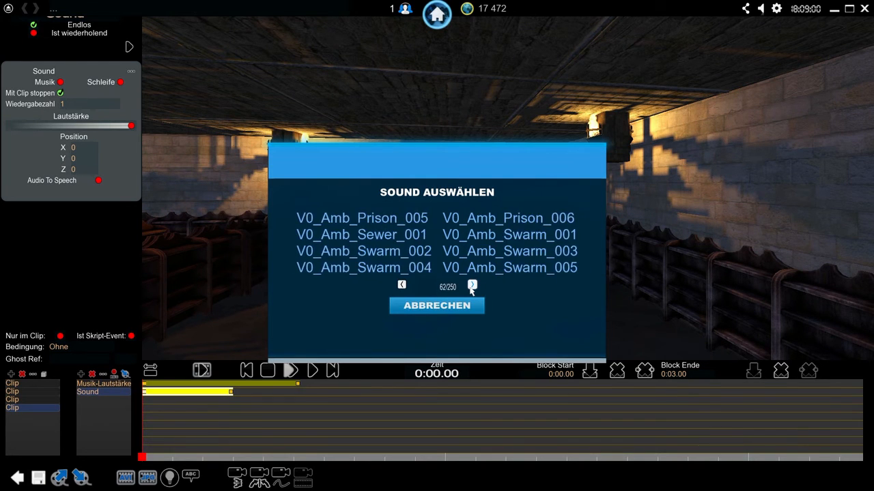
click(471, 286)
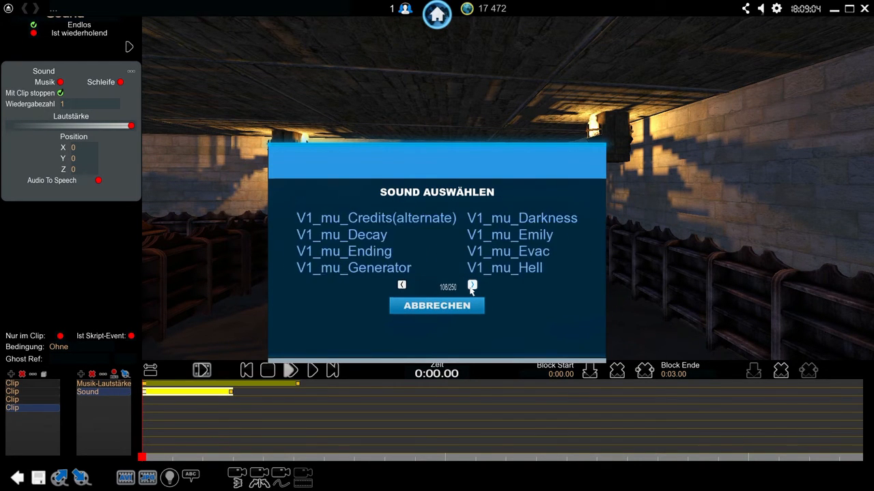
click(472, 285)
click(472, 286)
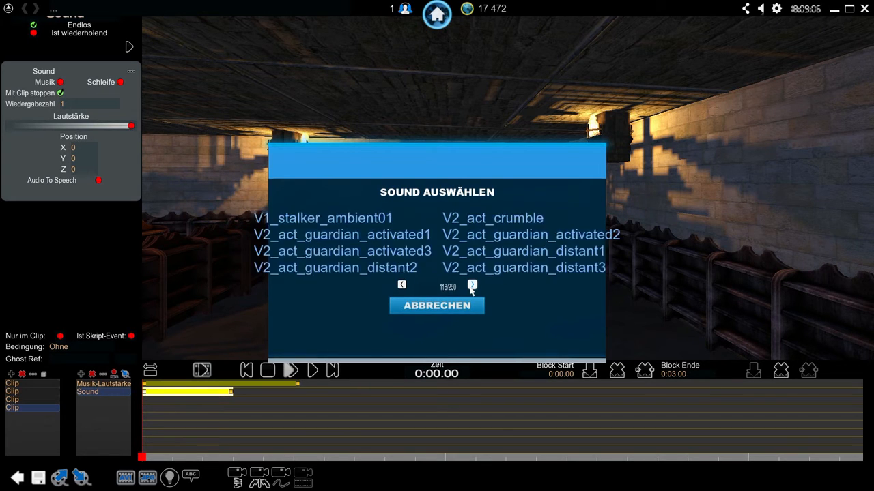
click(471, 285)
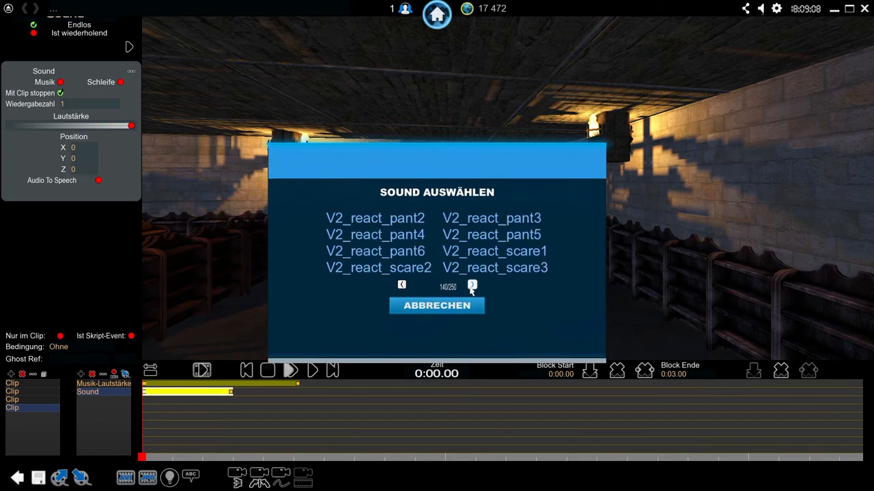
click(472, 285)
click(472, 285)
click(471, 285)
click(472, 285)
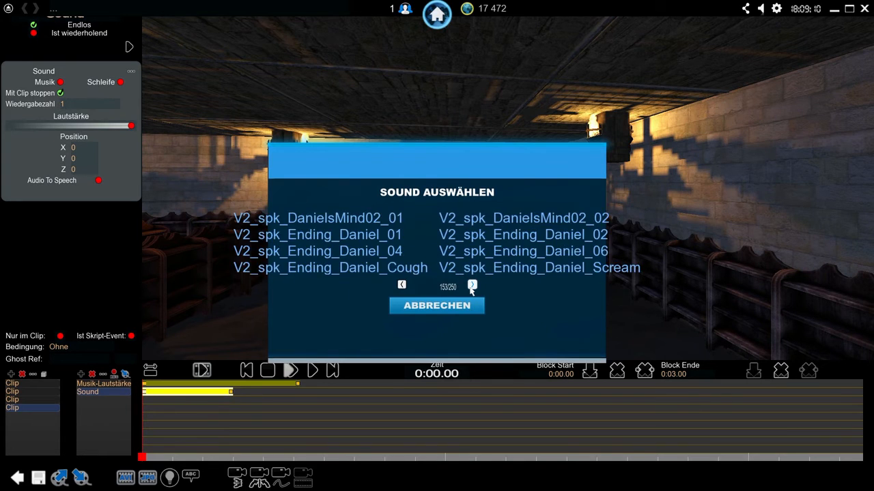
click(472, 285)
click(471, 285)
click(471, 285)
click(472, 286)
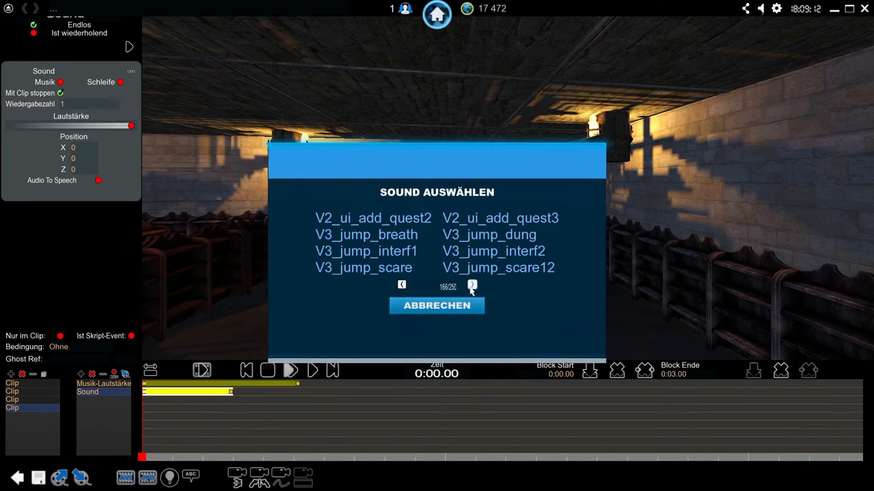
click(471, 285)
click(472, 285)
click(472, 285)
click(400, 286)
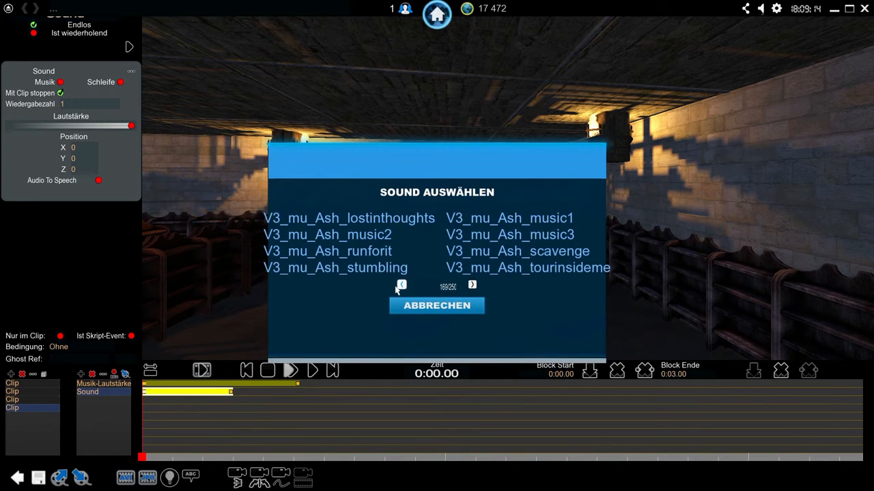
click(400, 286)
click(400, 286)
click(400, 286)
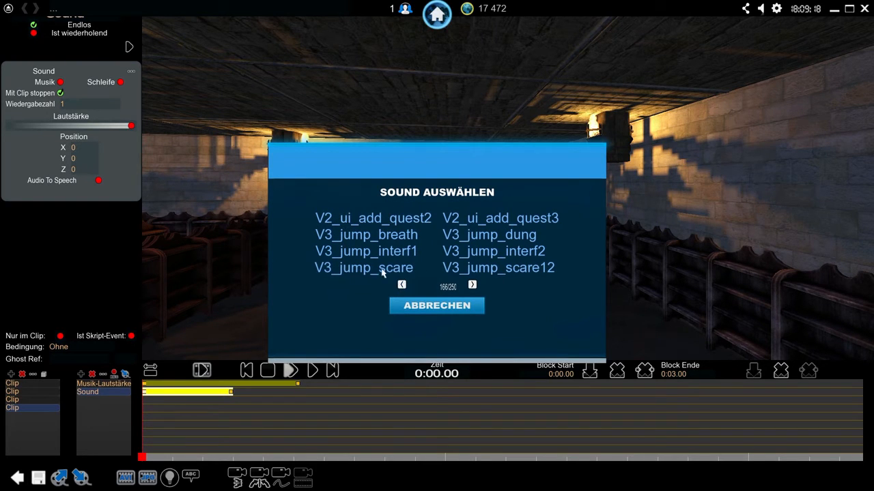
click(486, 269)
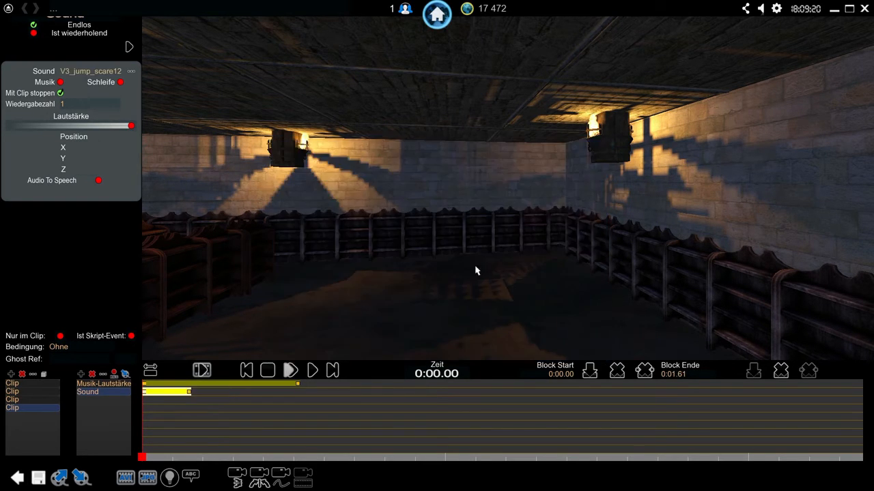
- Enable Musik for the V3_jump_scare12 sound and preview its playback, keeping the same sound
click(312, 370)
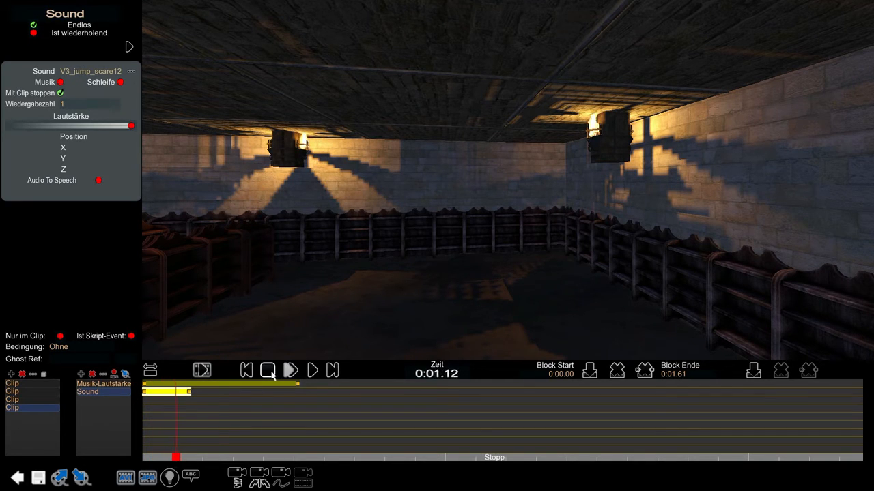
click(267, 371)
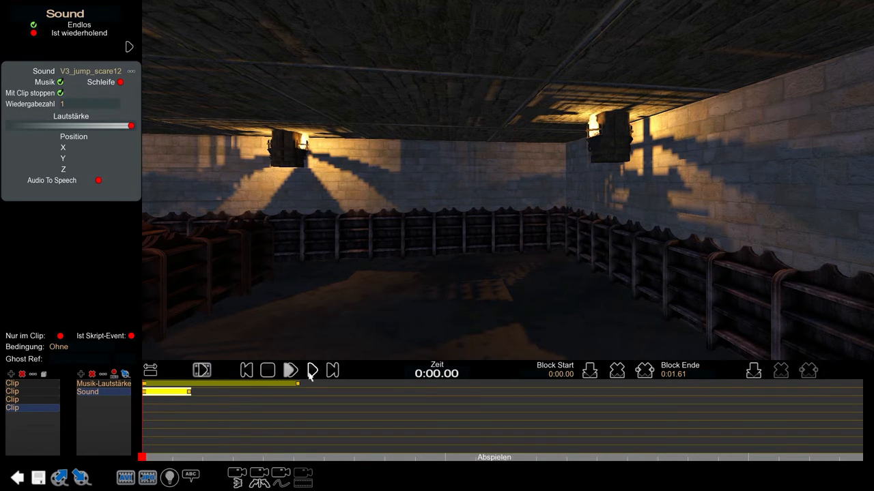
click(312, 370)
click(132, 72)
click(437, 307)
click(312, 369)
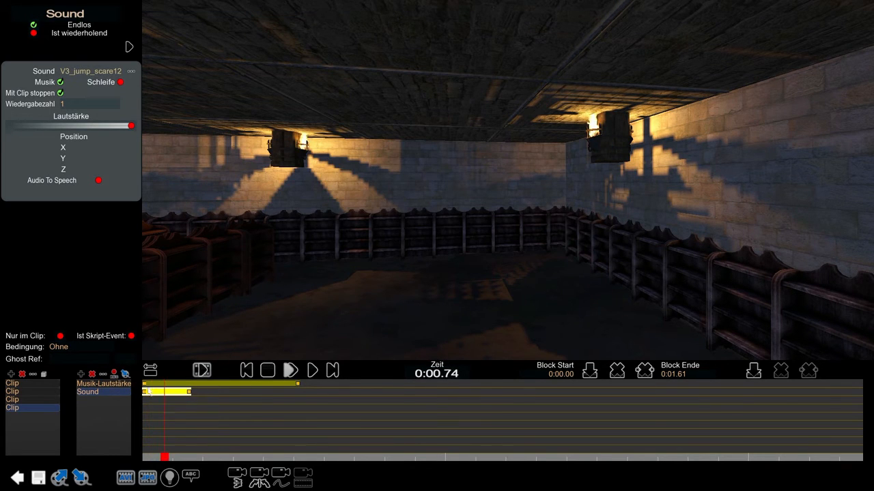
- Extend the Musik-Lautstärke block so that it ends at 0:06.01
click(144, 383)
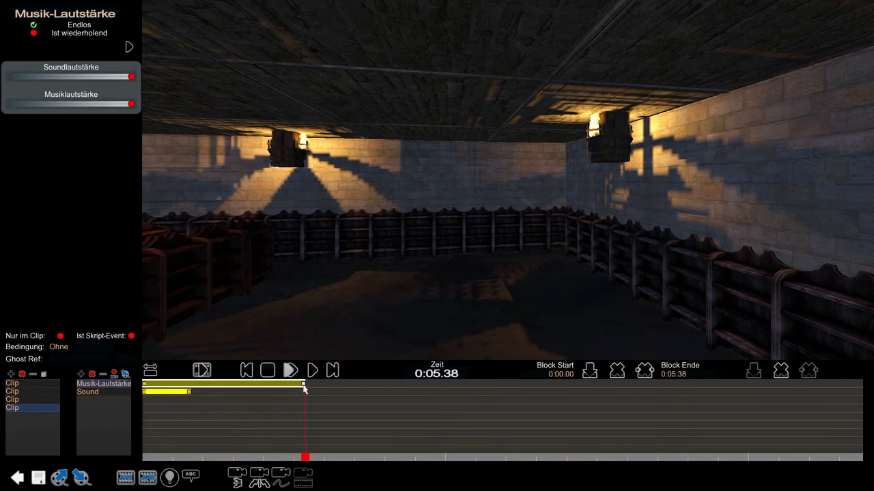
drag(304, 389, 323, 389)
click(246, 370)
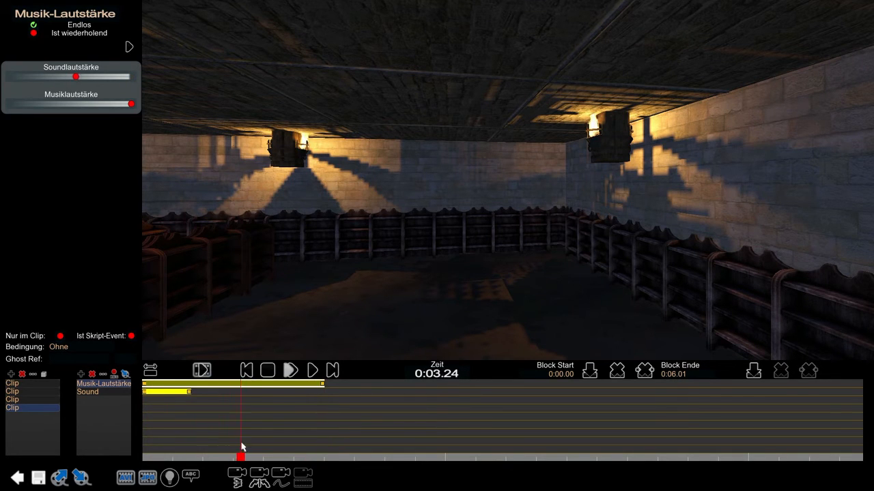
- Insert a keyframe at 0:03.88 in the Musik-Lautstärke block and set its Soundlautstärke to minimum
click(753, 372)
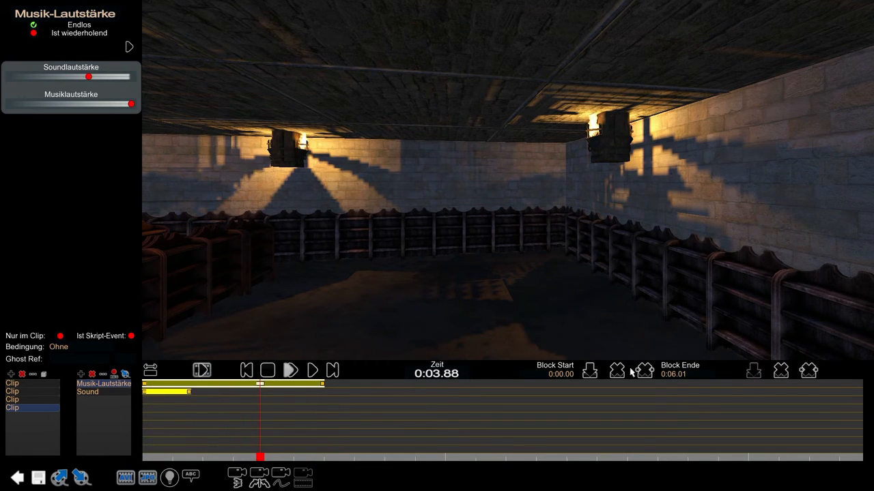
drag(68, 72, 381, 134)
drag(105, 79, 9, 78)
- Move the middle Musik-Lautstärke keyframe to about 0:03 and preview the clip from the beginning
click(247, 369)
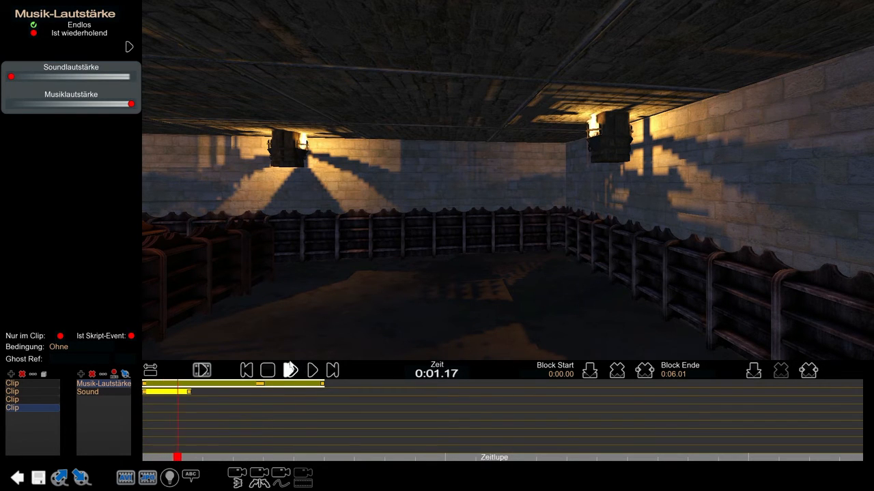
click(247, 370)
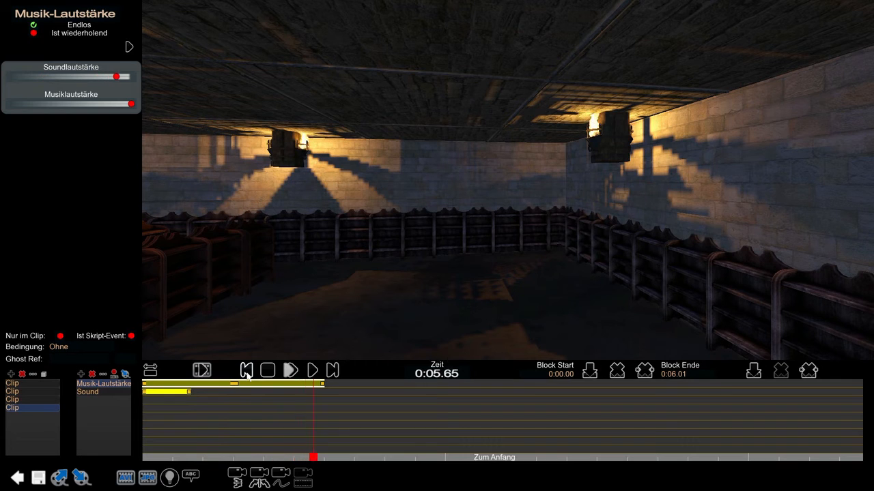
click(271, 374)
- Delete the Sound track from the clip
click(170, 395)
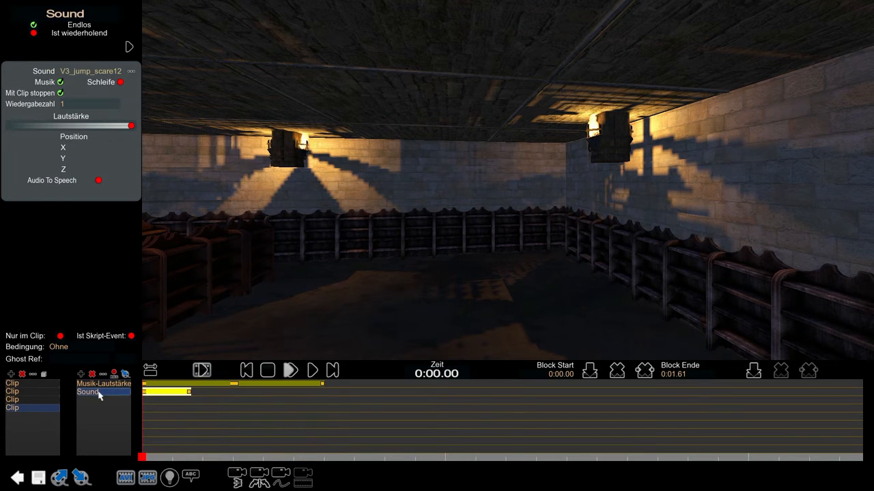
click(92, 374)
click(399, 259)
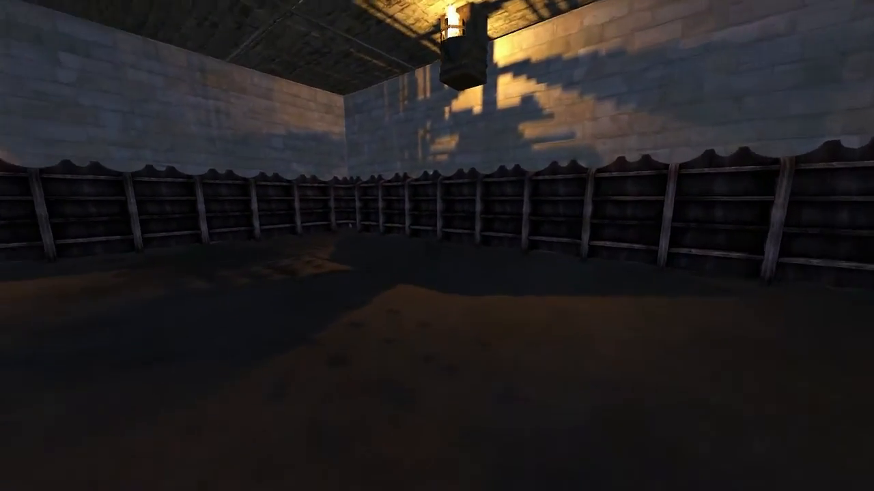
- Leave the test run and open the Event Manager in the map editor
key(Escape)
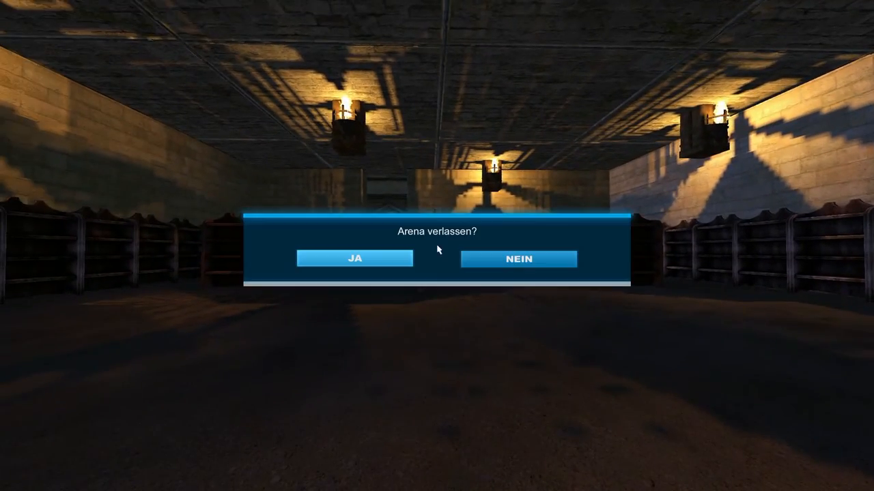
click(374, 263)
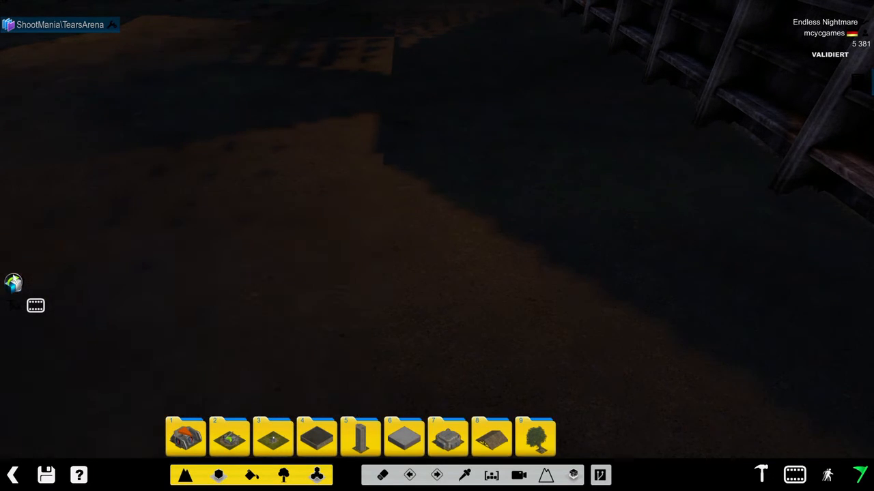
click(11, 308)
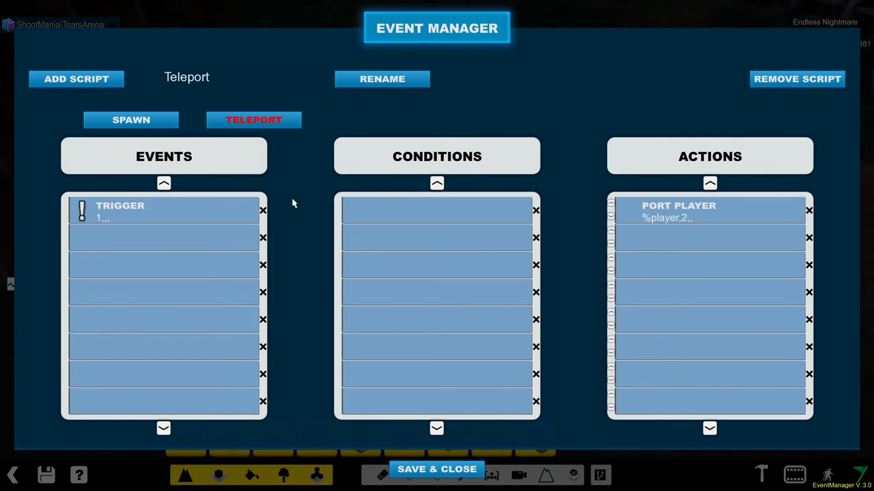
- Review the event types available for the Teleport script's Trigger event, cancel the edit and close the Event Manager
click(170, 205)
click(335, 133)
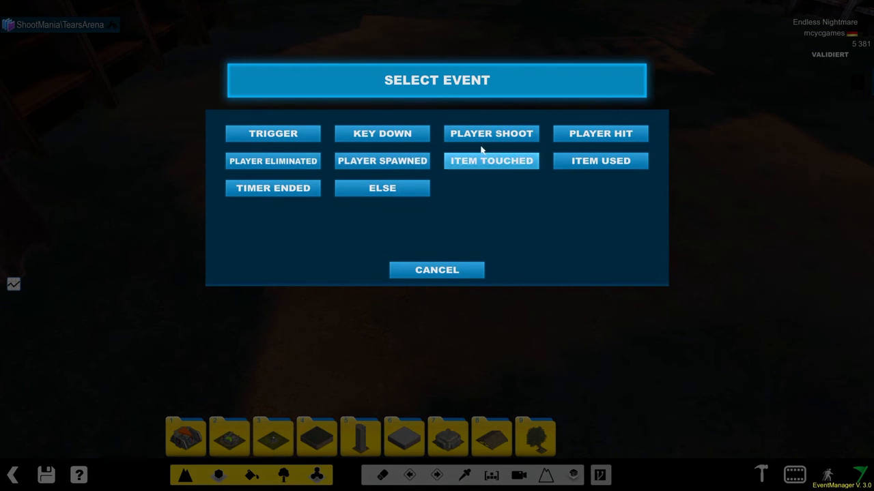
click(447, 275)
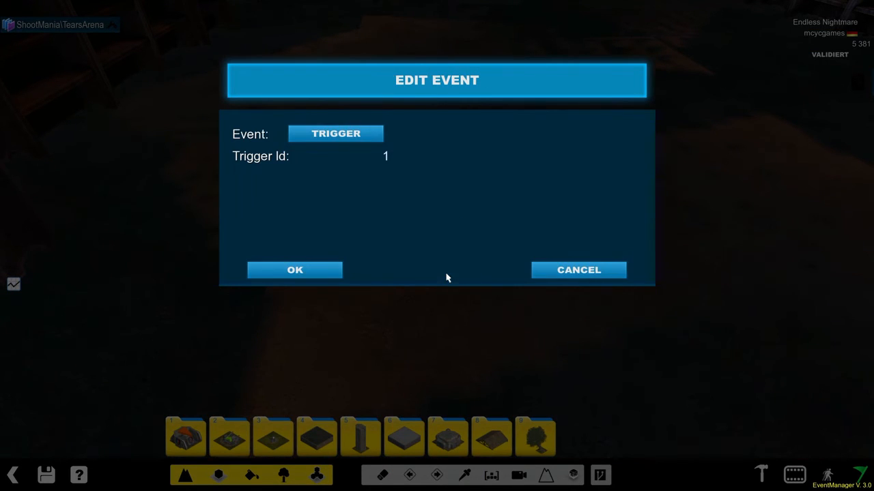
click(603, 277)
click(405, 466)
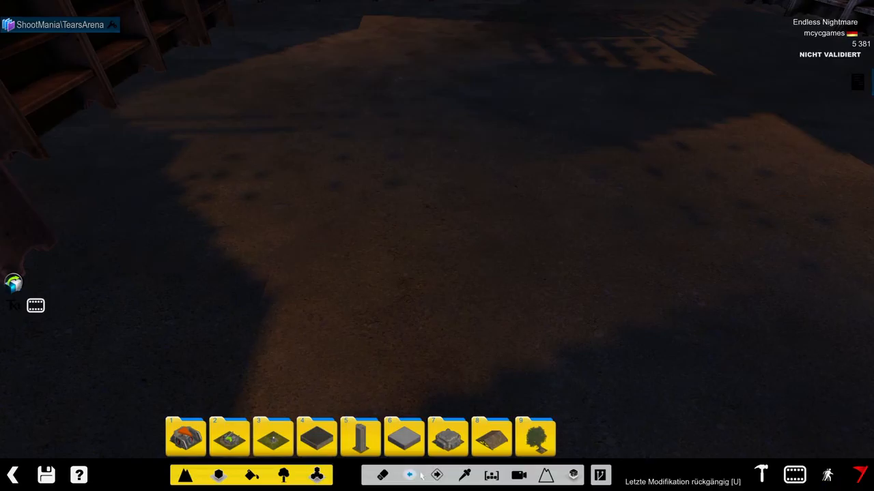
- Edit the candle item on the table: name it Candle and make it usable, not collectable and spawned
click(518, 476)
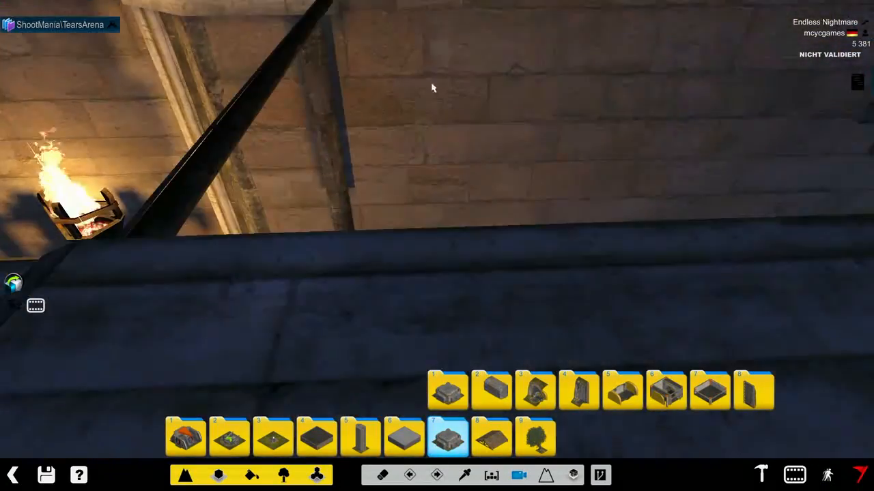
right_drag(432, 87, 360, 161)
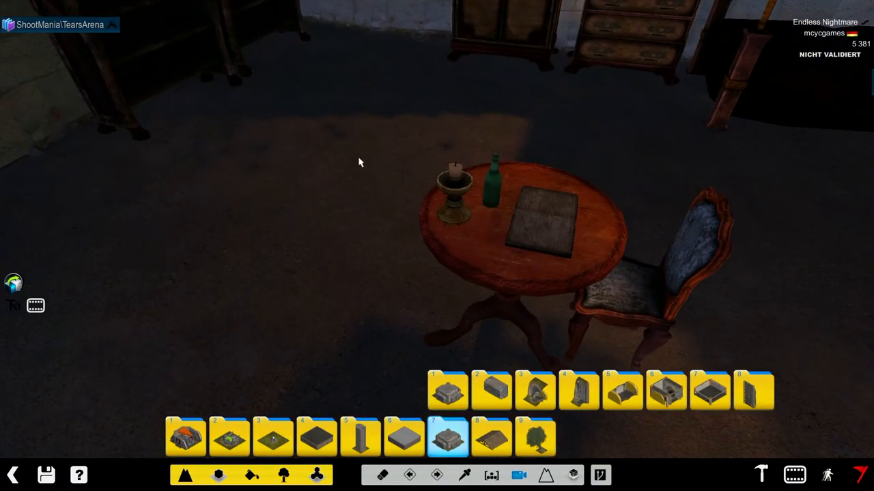
click(536, 437)
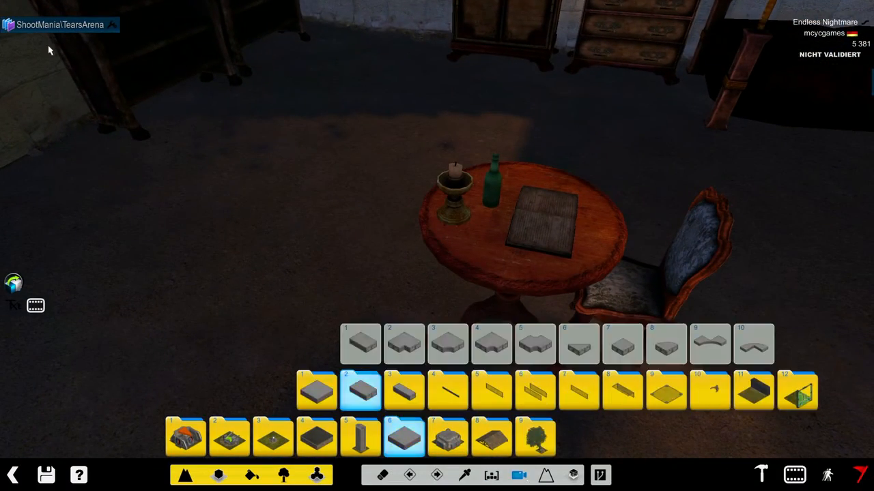
click(471, 178)
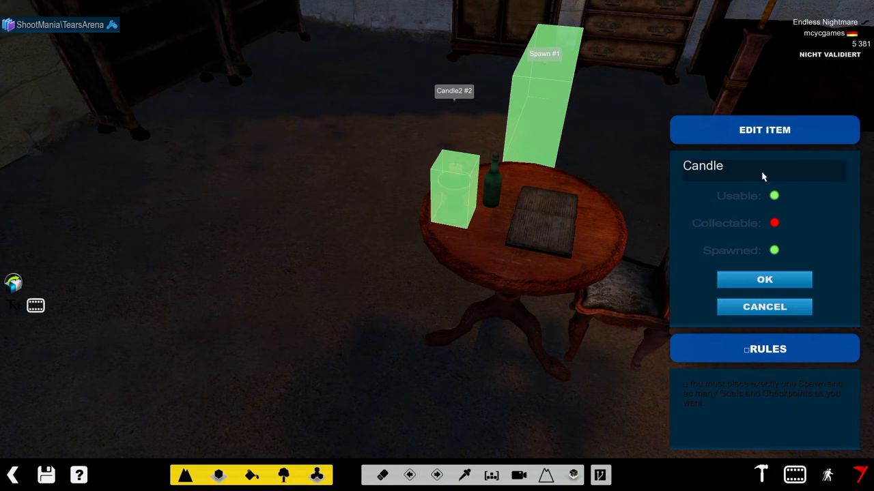
click(748, 275)
- Add a script named Candle Pickup with an Item Used event for the tag Candle
click(19, 308)
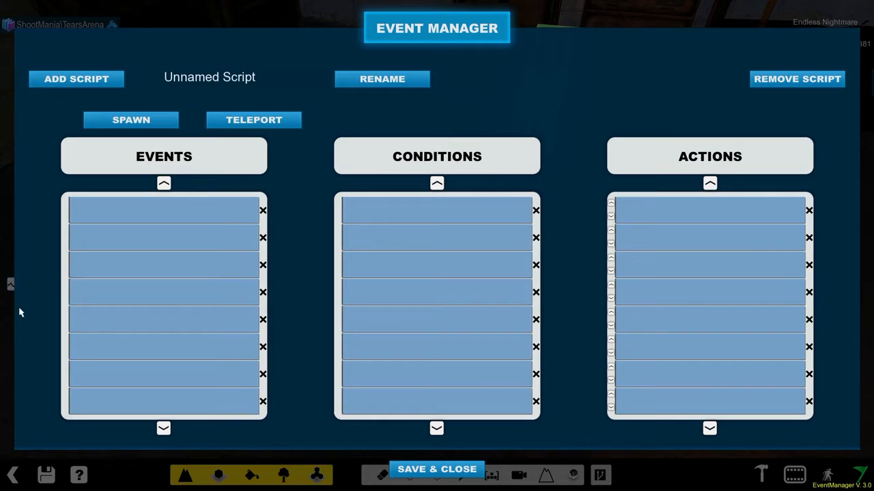
click(117, 78)
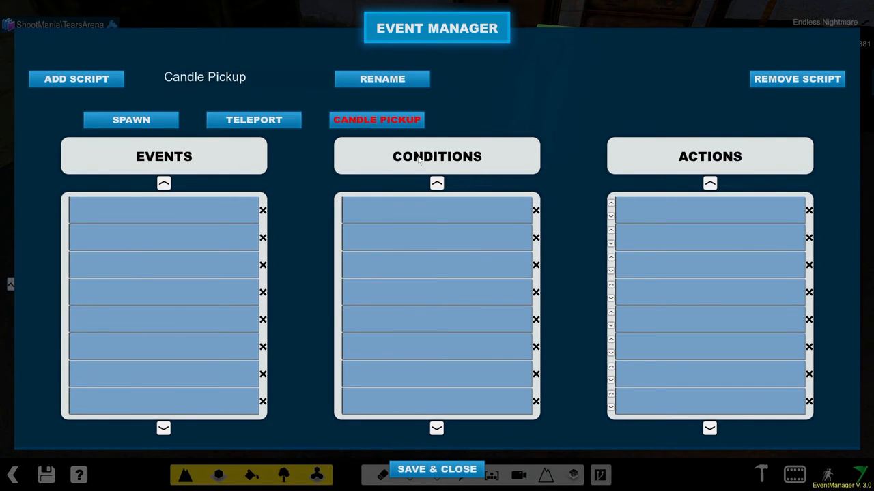
click(152, 237)
click(377, 135)
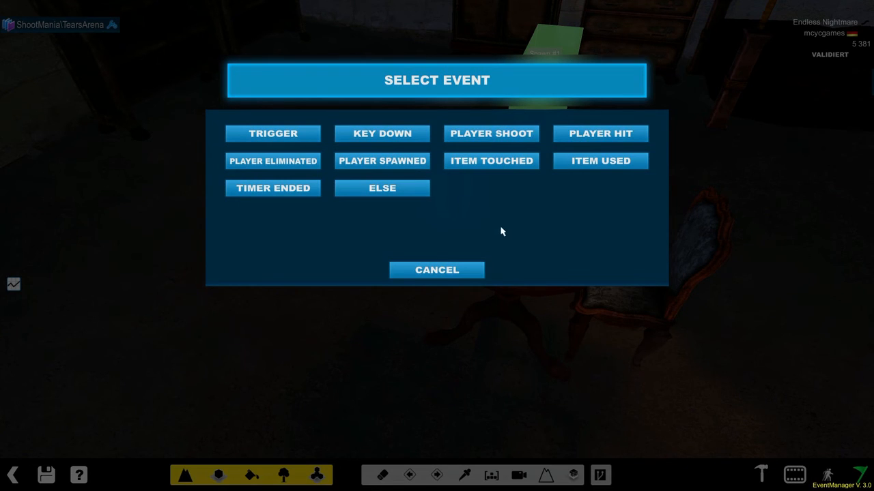
click(602, 165)
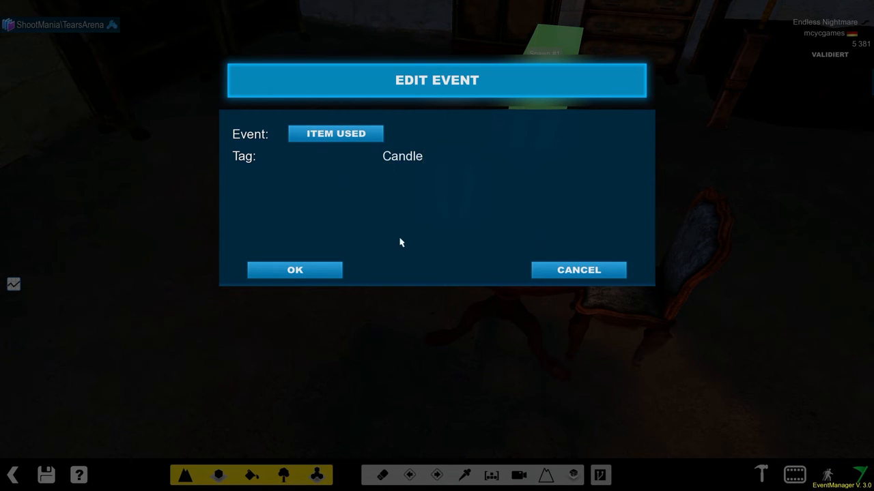
click(291, 270)
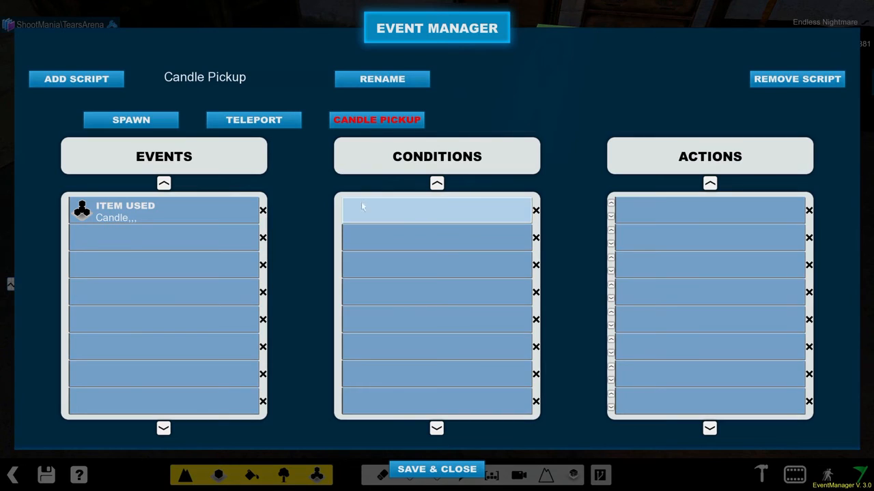
- Add an Edit Item action with Visible 0 to the Candle Pickup script, then save and close the Event Manager
click(639, 215)
click(326, 137)
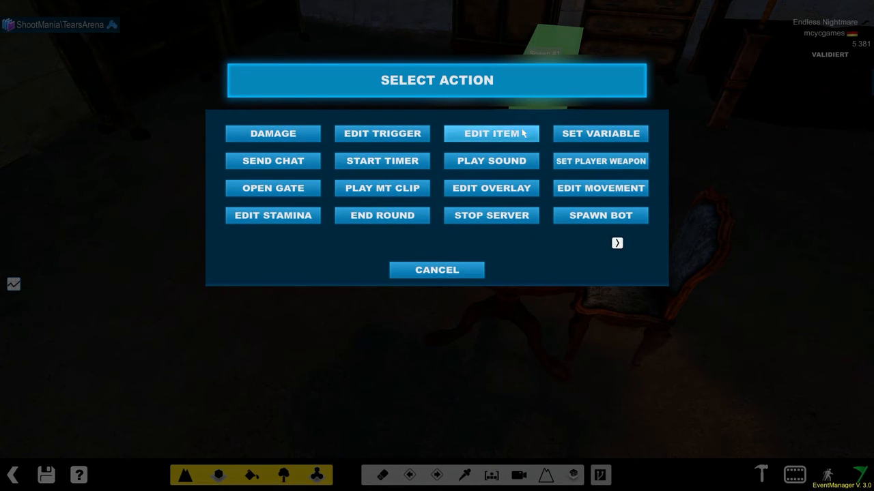
click(508, 133)
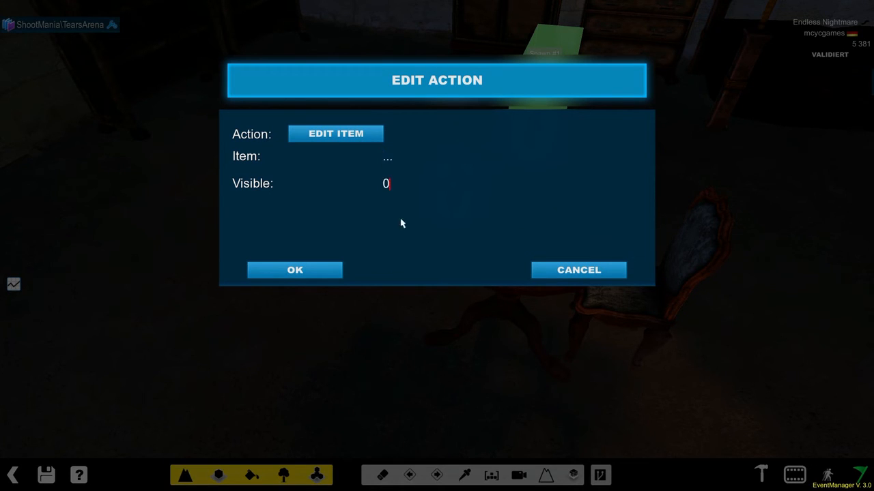
click(286, 272)
click(438, 469)
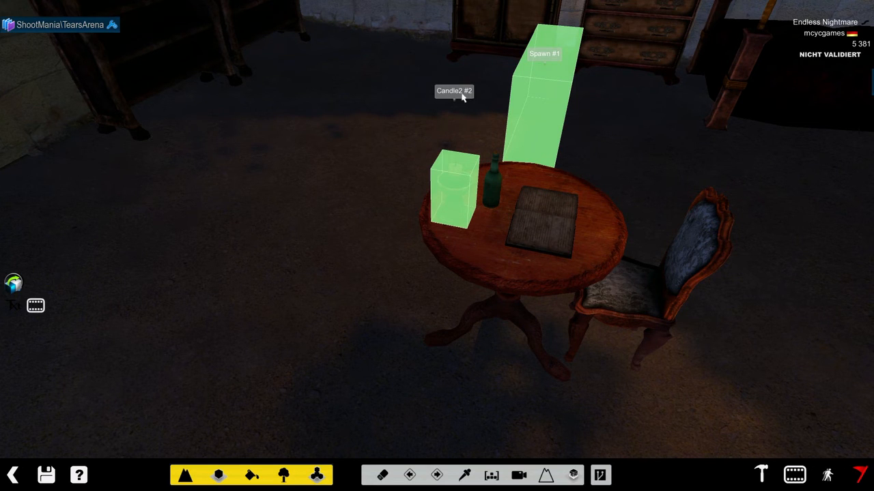
- Set the item of the Candle Pickup script's Edit Item action to 2 and save the change
key(Down)
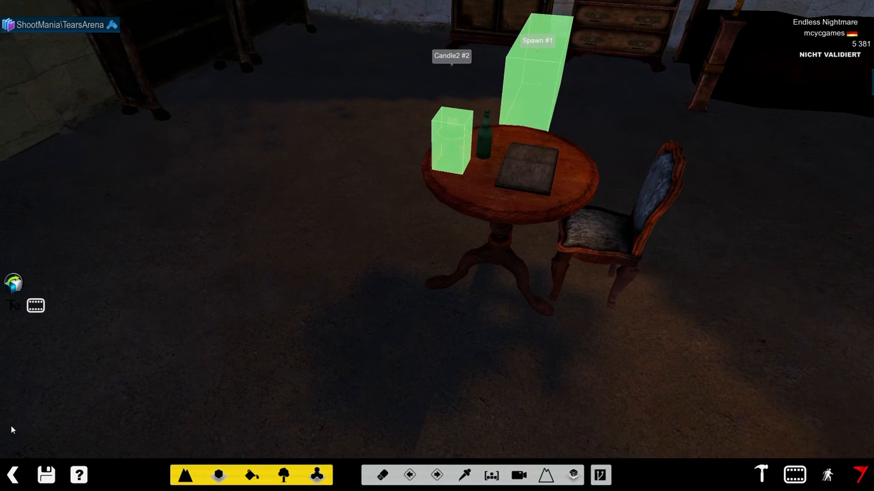
key(Right)
click(15, 306)
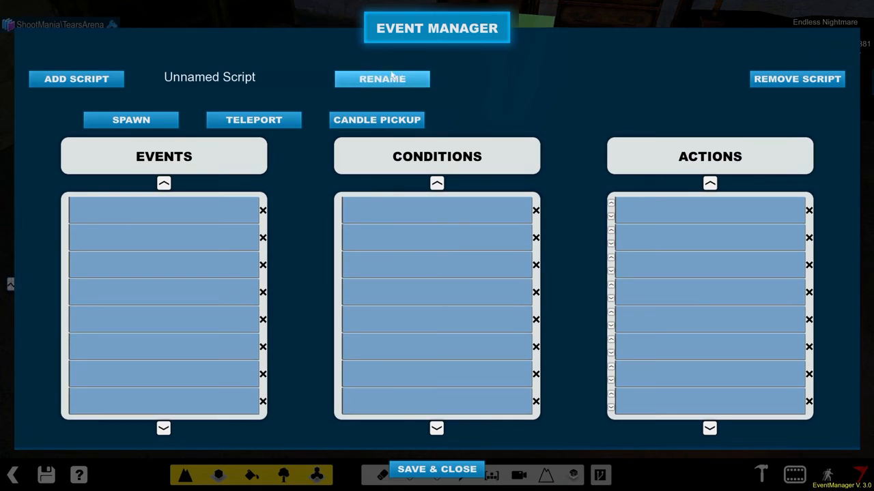
click(377, 119)
click(679, 217)
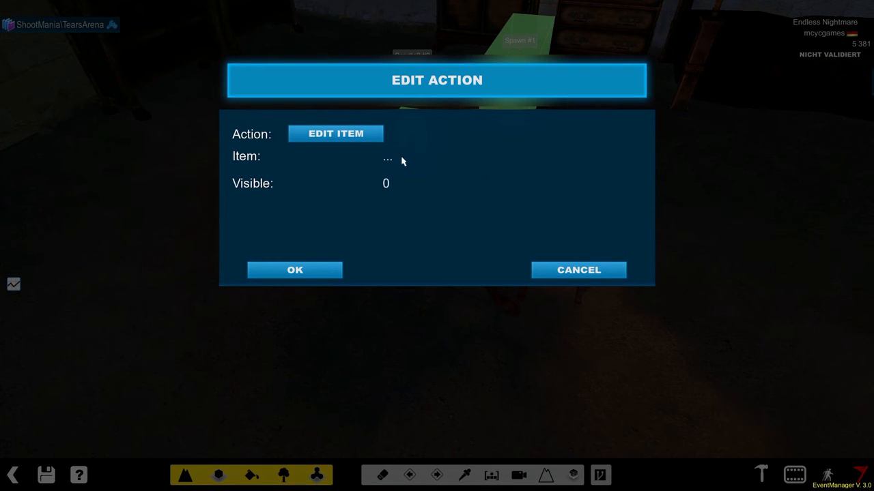
click(270, 273)
click(437, 470)
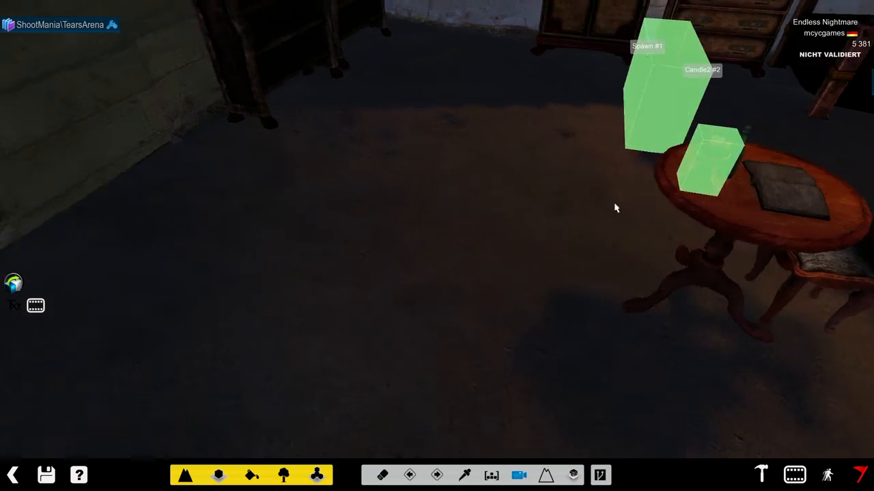
scroll(510, 208, up, 2)
alt+right_drag(483, 202, 572, 189)
scroll(473, 214, down, 3)
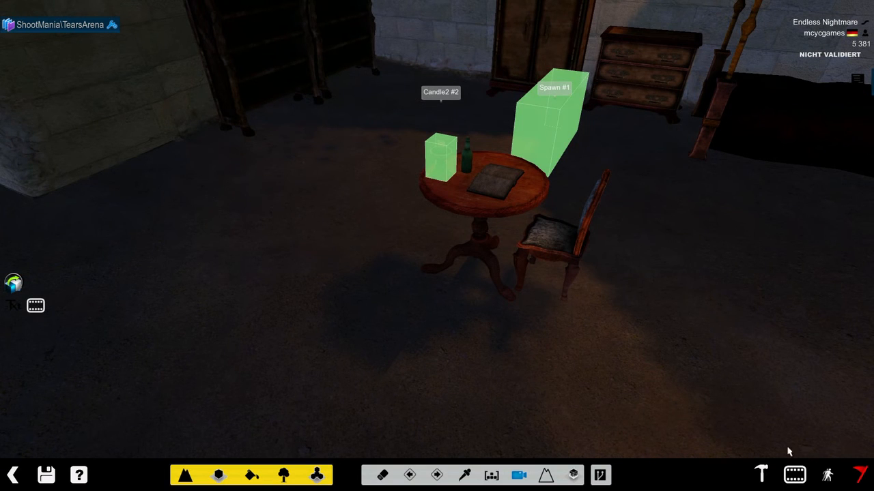
click(791, 476)
click(417, 210)
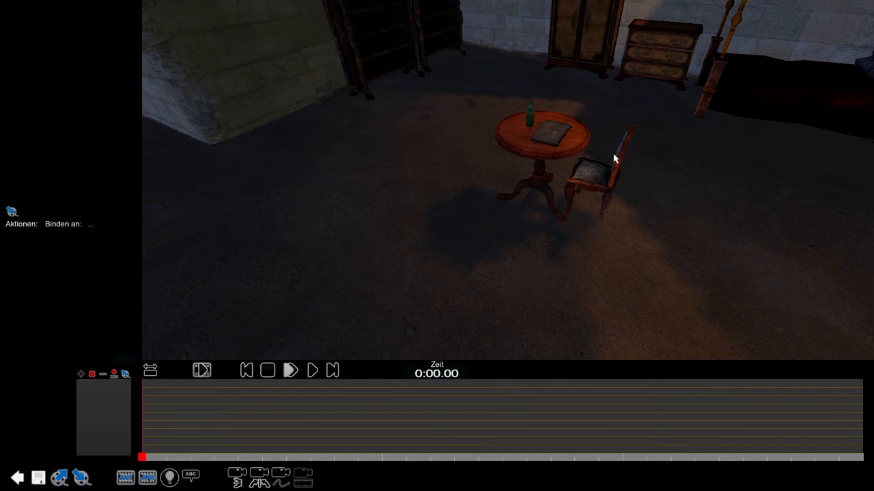
key(Escape)
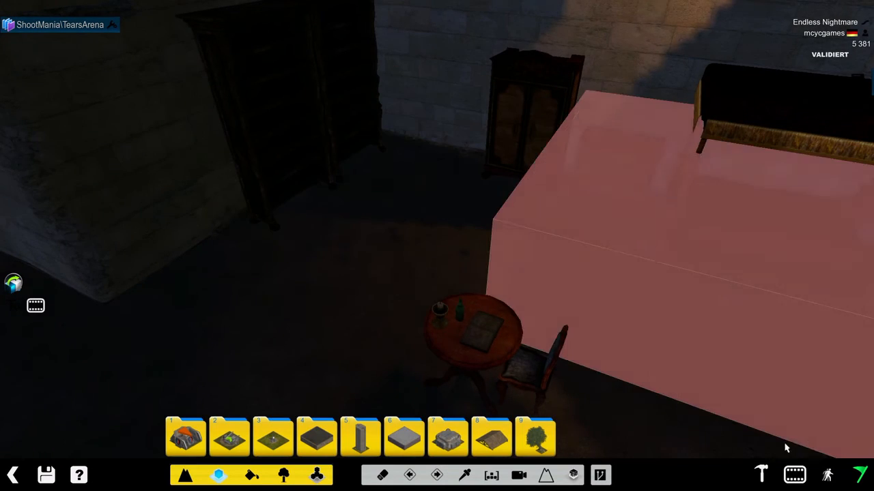
- Start a test run of the map and use the candle on the table
click(843, 470)
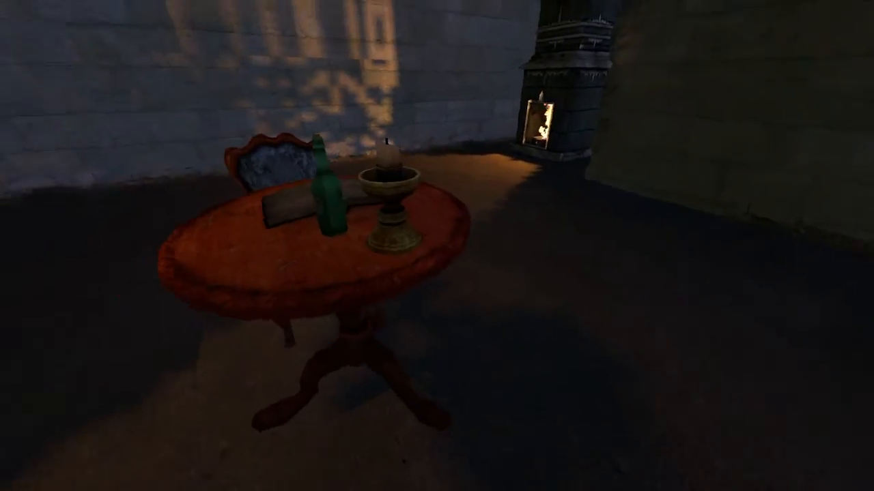
key(s)
key(w)
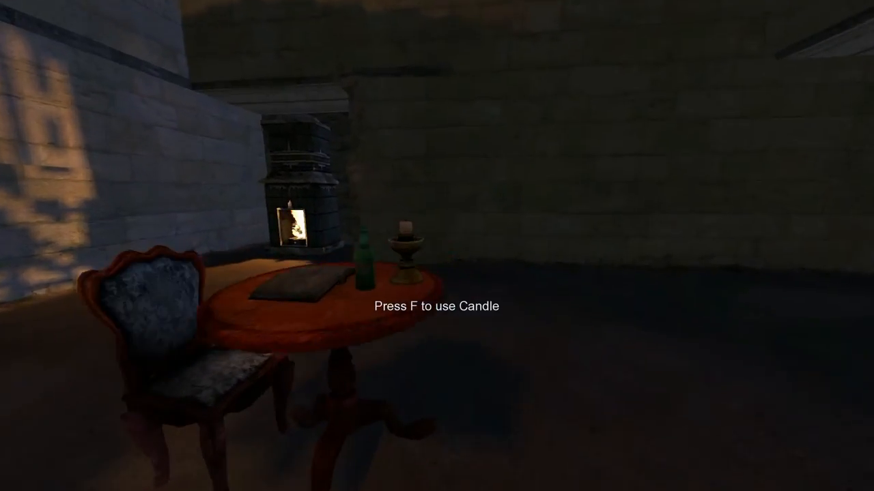
key(s)
key(f)
key(w)
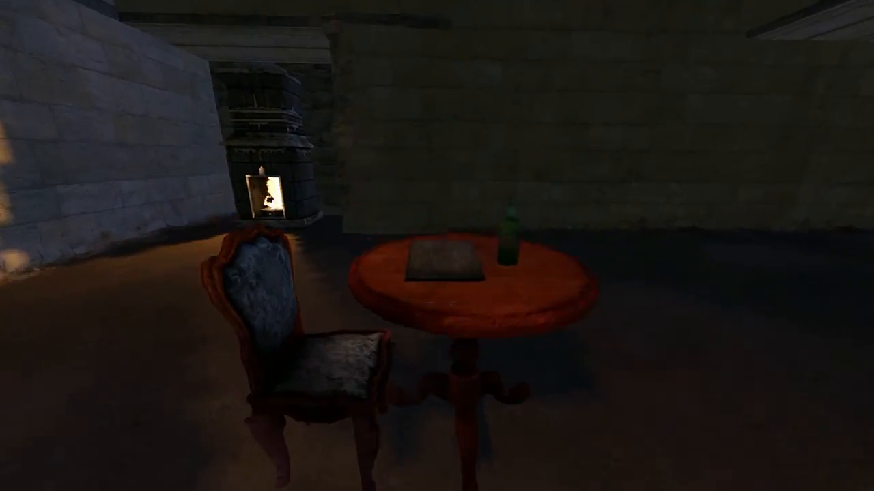
- Walk around the table, the corridor and the furnished room to examine them, then leave the test run
key(a)
key(d)
key(w)
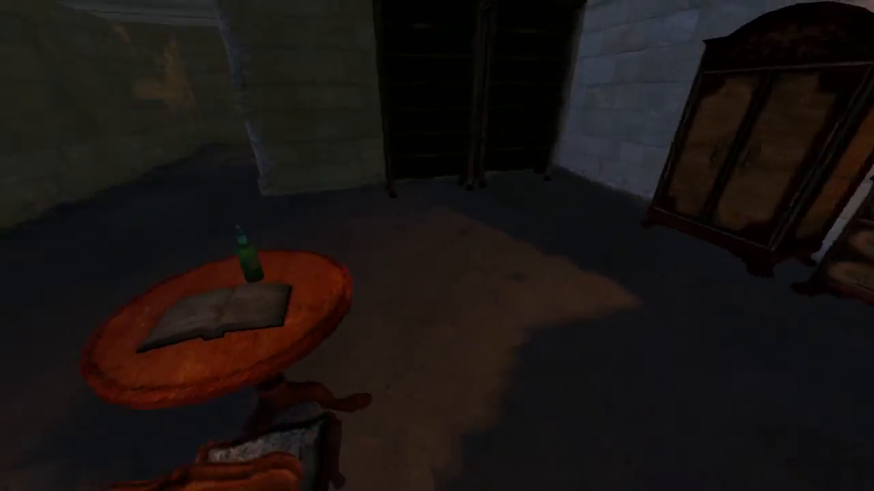
key(w)
key(w)
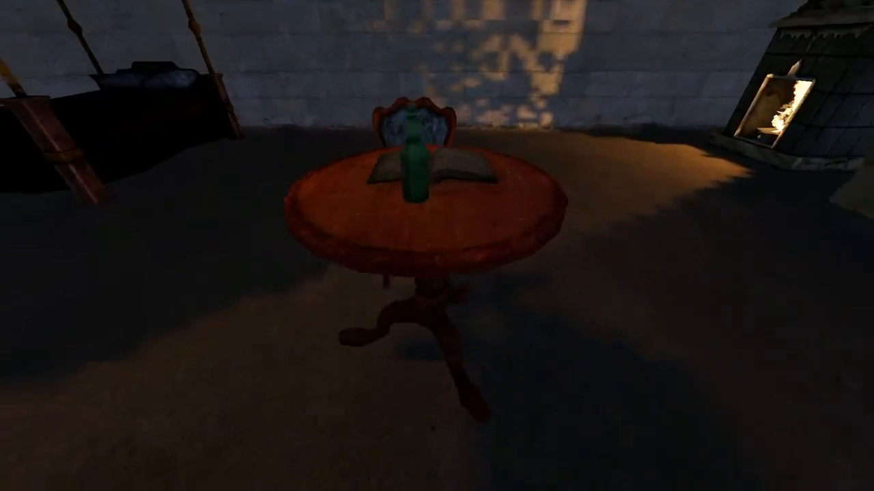
key(w)
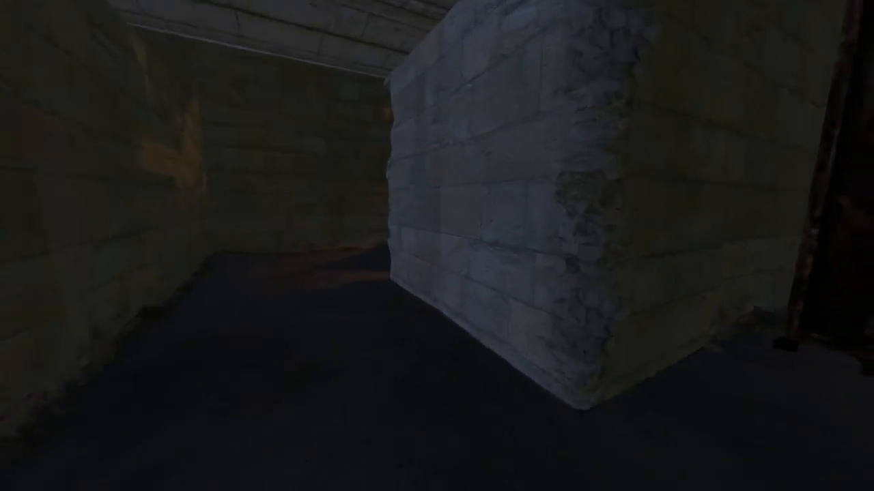
key(w)
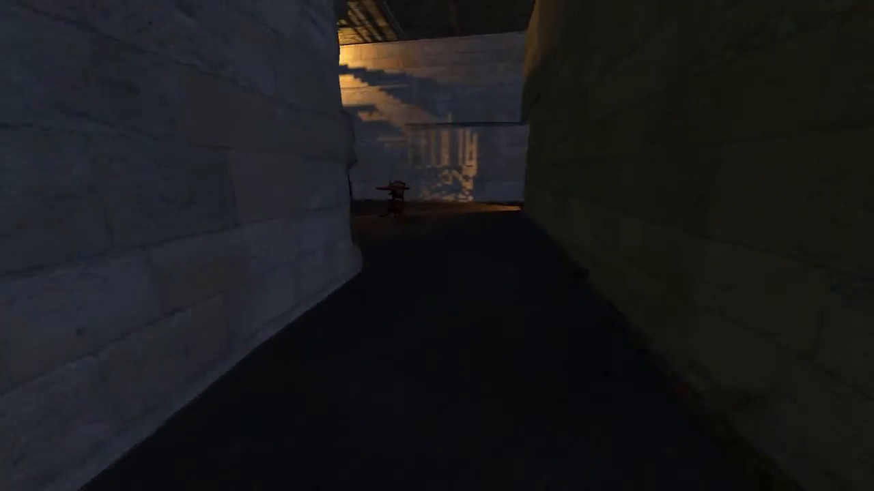
key(w)
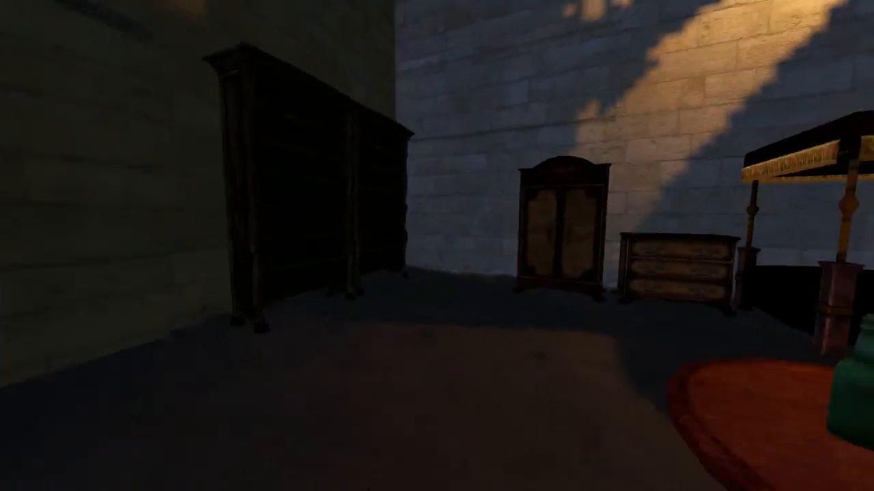
key(w)
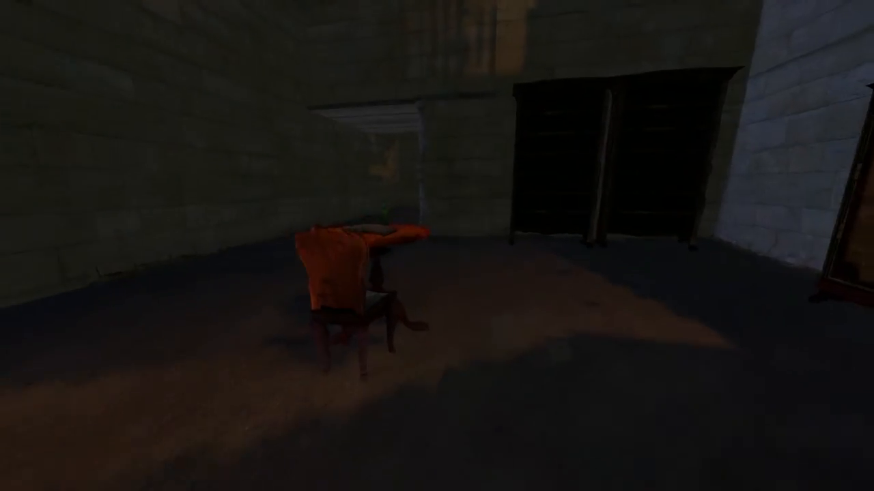
key(Escape)
click(355, 259)
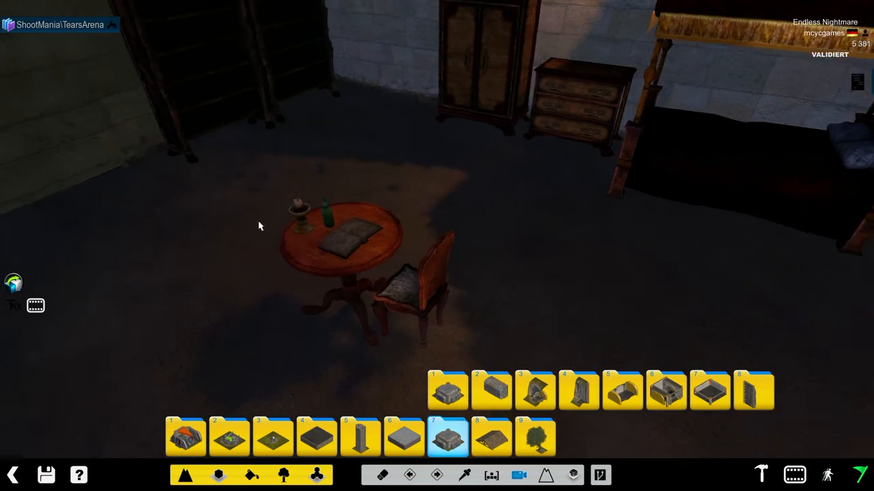
- Remove the Candle Pickup script in the Event Manager, then save and close it
right_drag(260, 226, 315, 225)
click(12, 303)
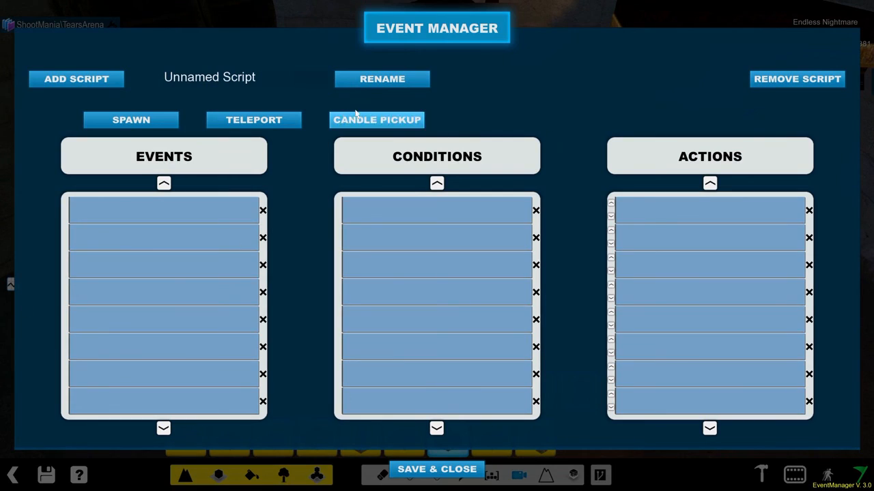
click(779, 80)
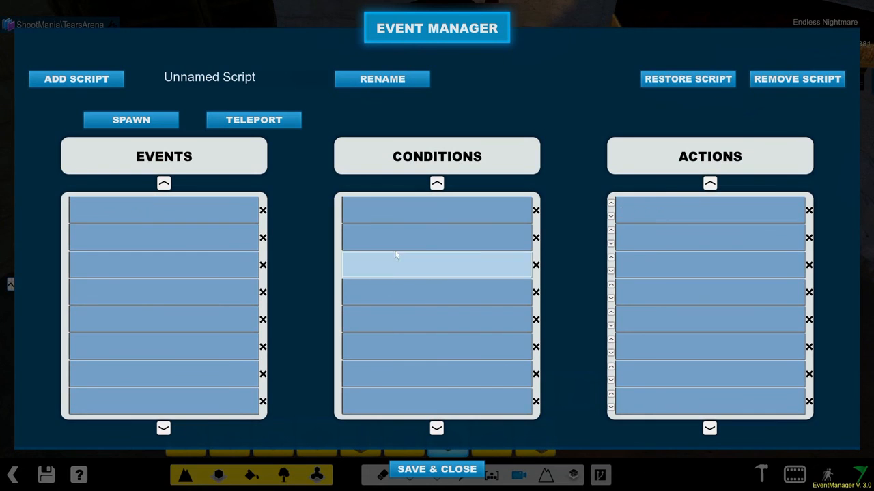
key(Escape)
click(518, 264)
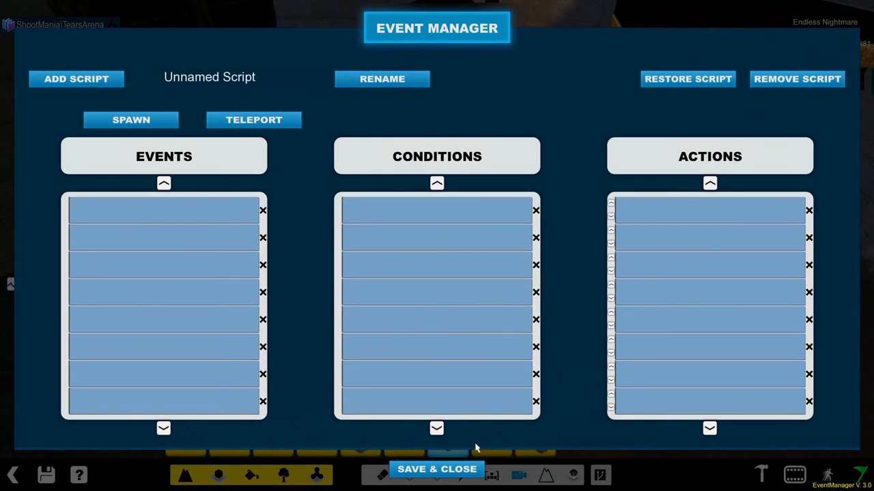
click(462, 467)
- Save the map, overwriting the existing Endless Nightmare.Map.Gbx file
click(46, 476)
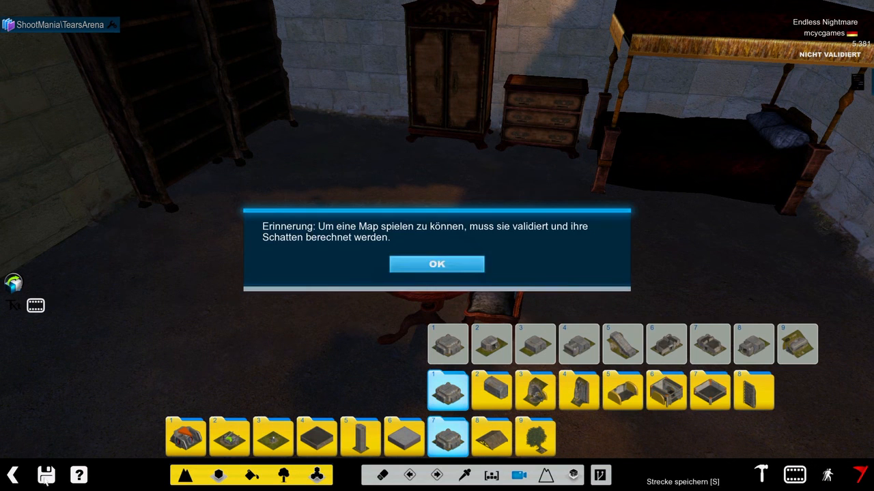
click(467, 274)
click(431, 390)
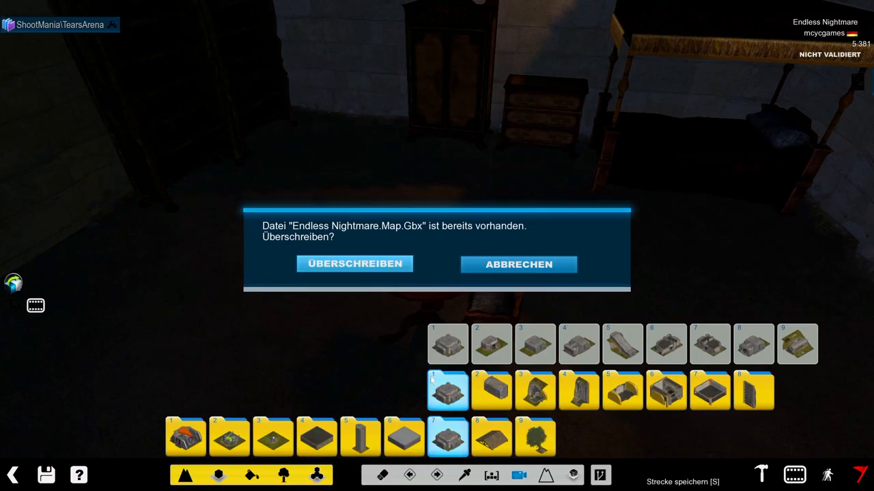
click(355, 269)
click(452, 435)
scroll(466, 214, down, 5)
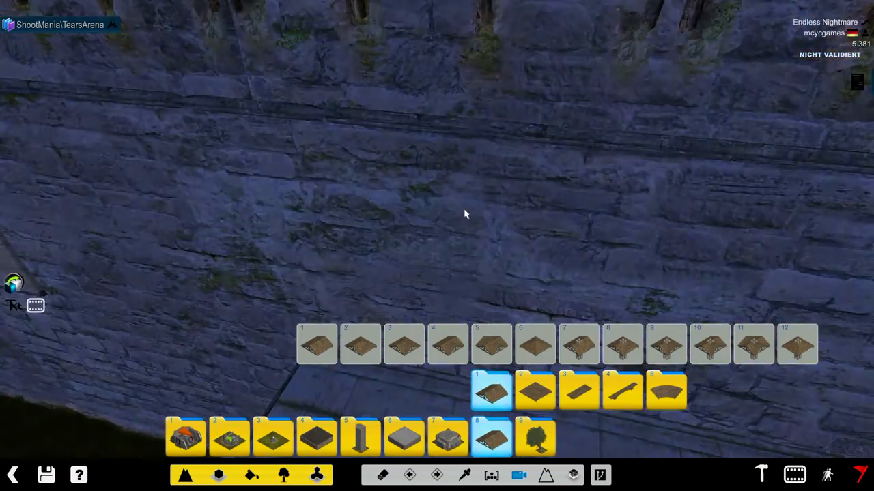
- Erase the green object blocking the stone corridor, using the eraser in item mode
scroll(466, 215, down, 5)
right_drag(359, 228, 487, 261)
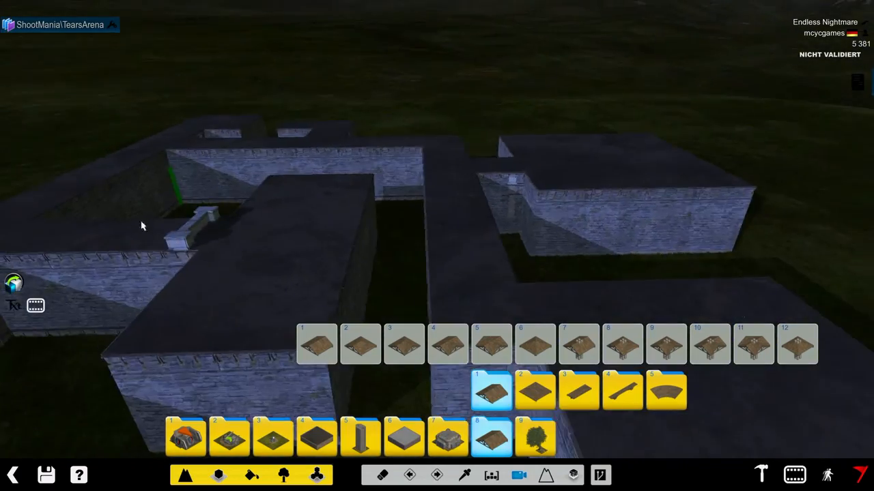
scroll(413, 248, up, 6)
click(310, 442)
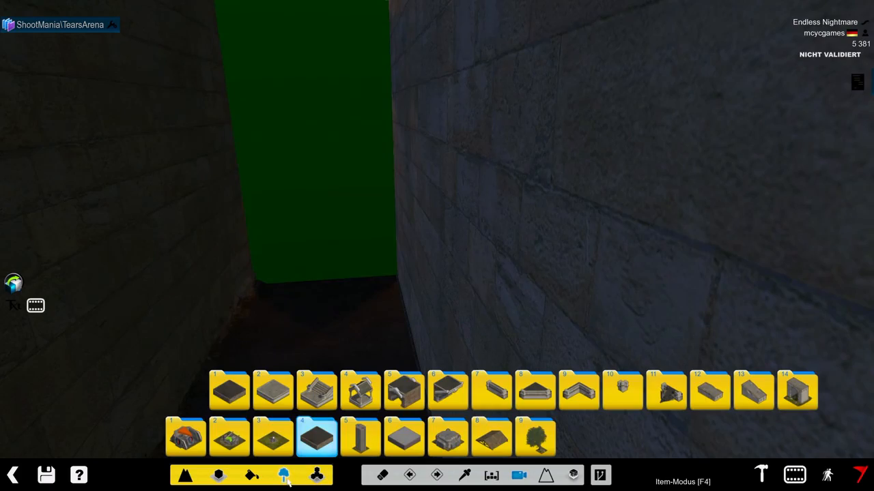
click(286, 478)
click(381, 477)
click(331, 125)
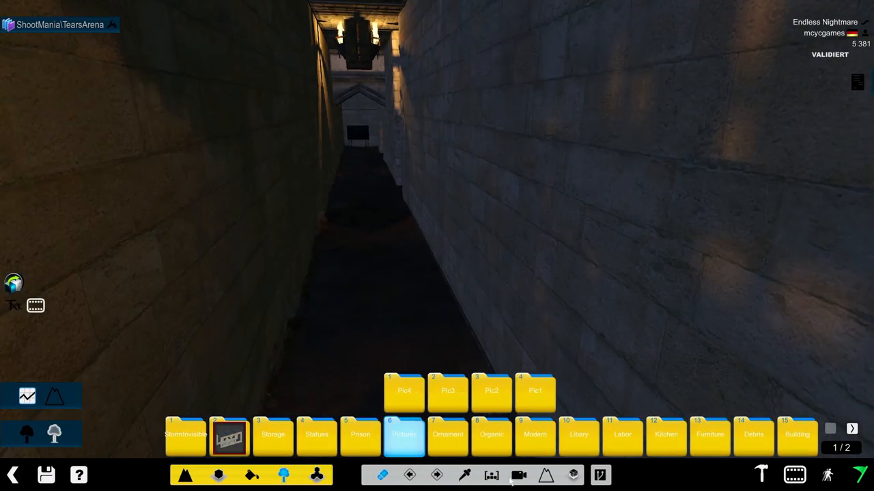
- Go to the room lined with bookshelves and display the map's anchors to locate Checkpoint #2 on its floor
click(519, 477)
mouse_move(353, 164)
mouse_down()
mouse_move(493, 217)
mouse_move(514, 238)
mouse_move(429, 43)
mouse_up()
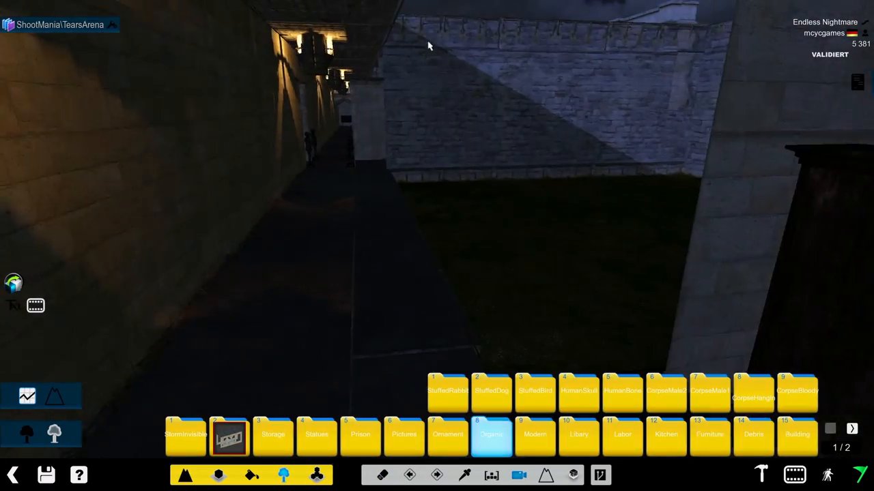
right_drag(429, 43, 144, 25)
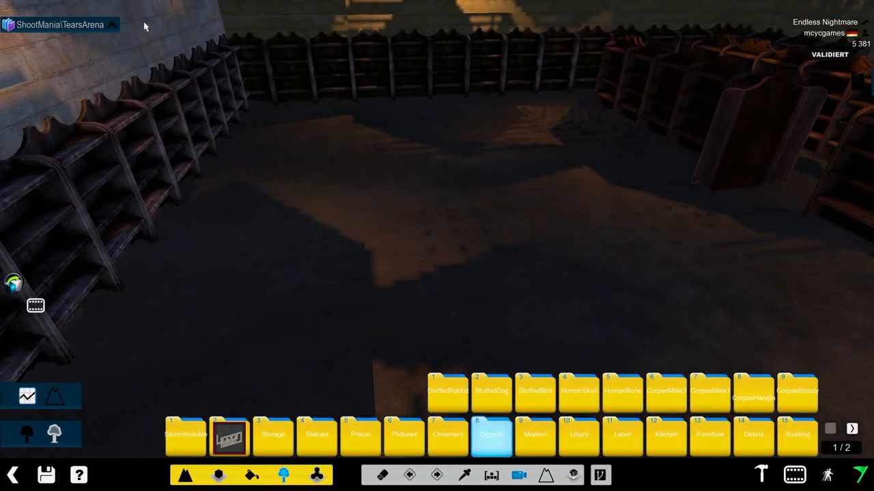
click(218, 476)
click(316, 437)
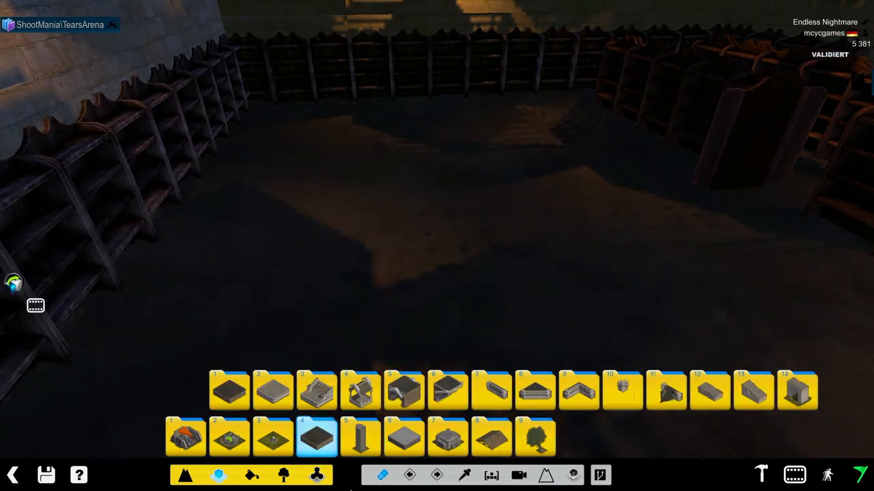
click(360, 438)
click(230, 437)
click(284, 475)
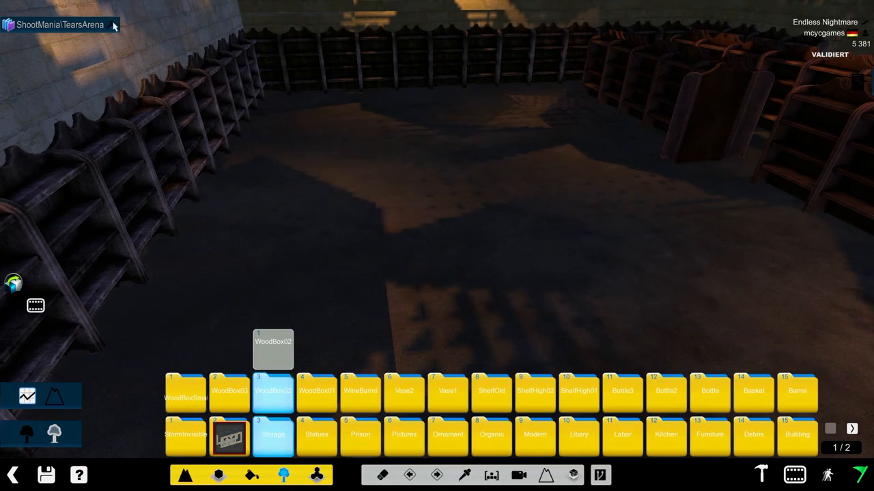
click(113, 25)
click(340, 179)
click(722, 172)
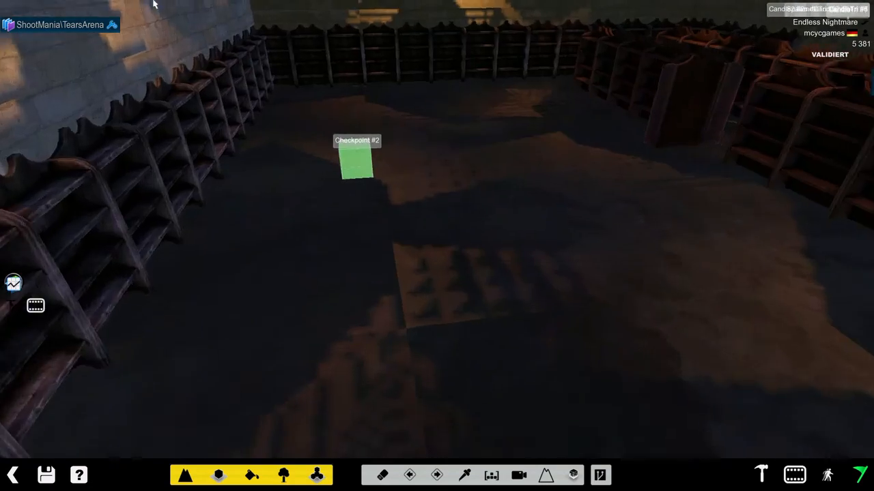
- Try to erase the Checkpoint #2 object on the bookshelf room's floor in block mode and in item mode
click(384, 482)
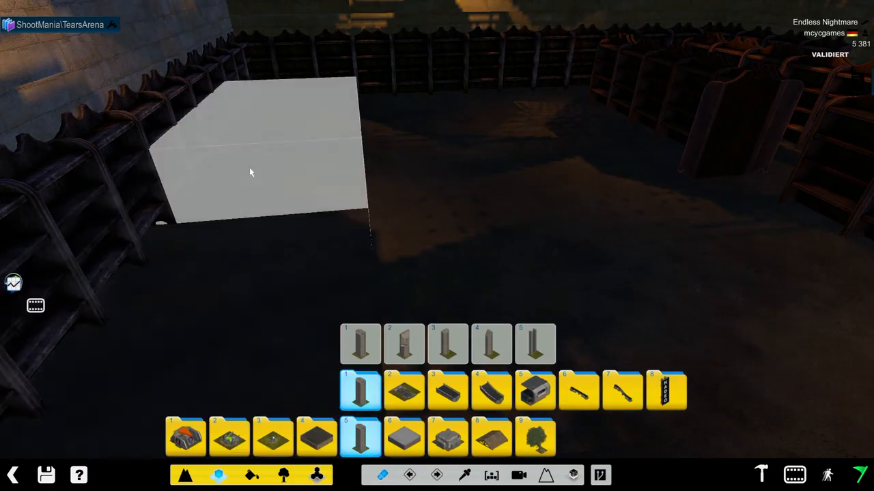
click(284, 477)
click(377, 436)
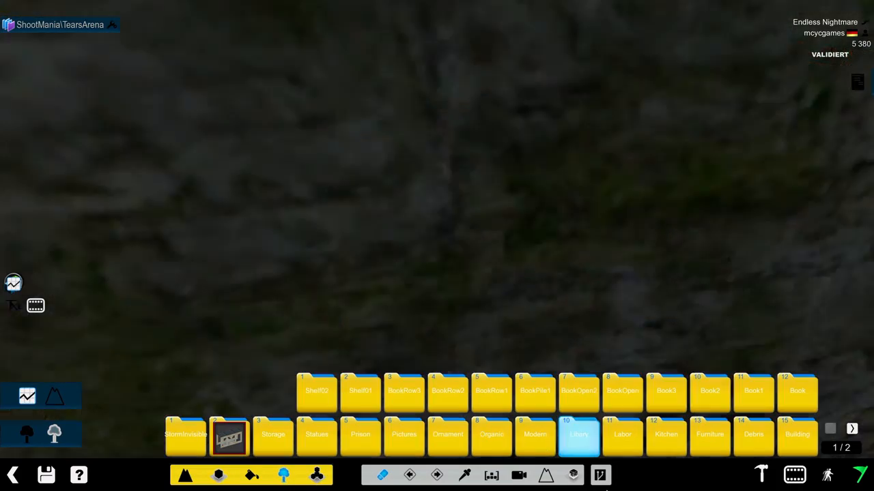
click(518, 475)
click(535, 434)
click(535, 390)
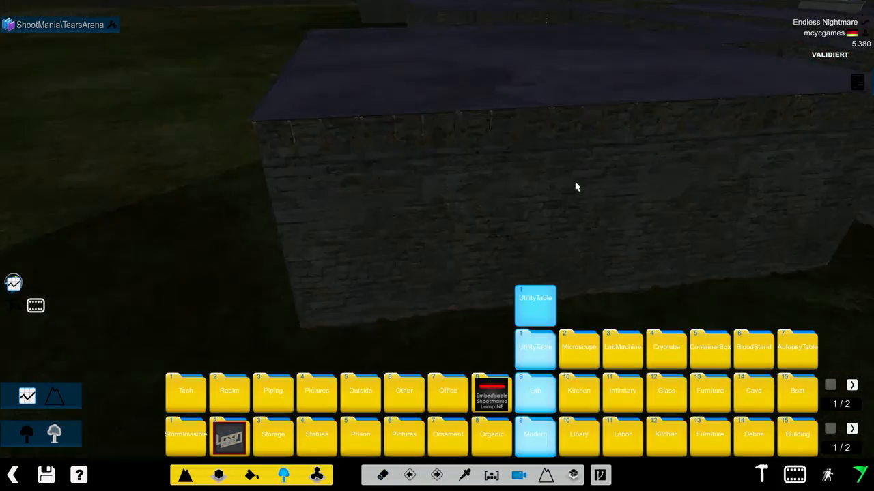
right_drag(500, 187, 332, 131)
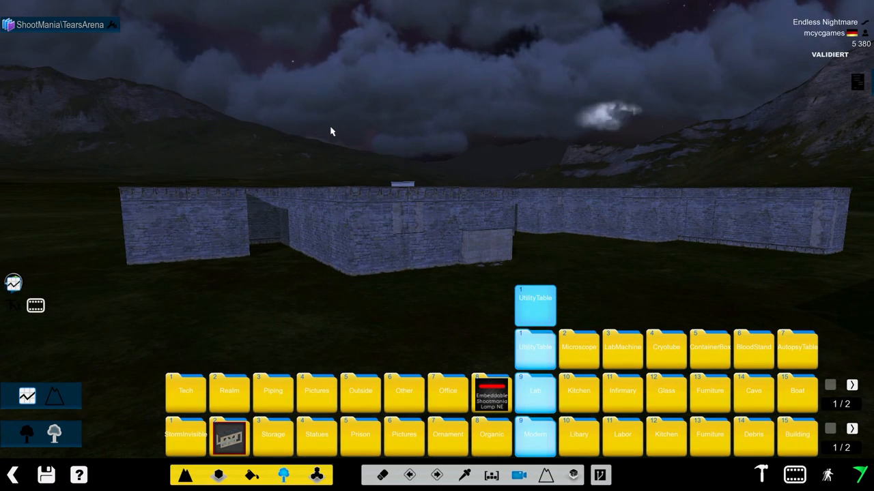